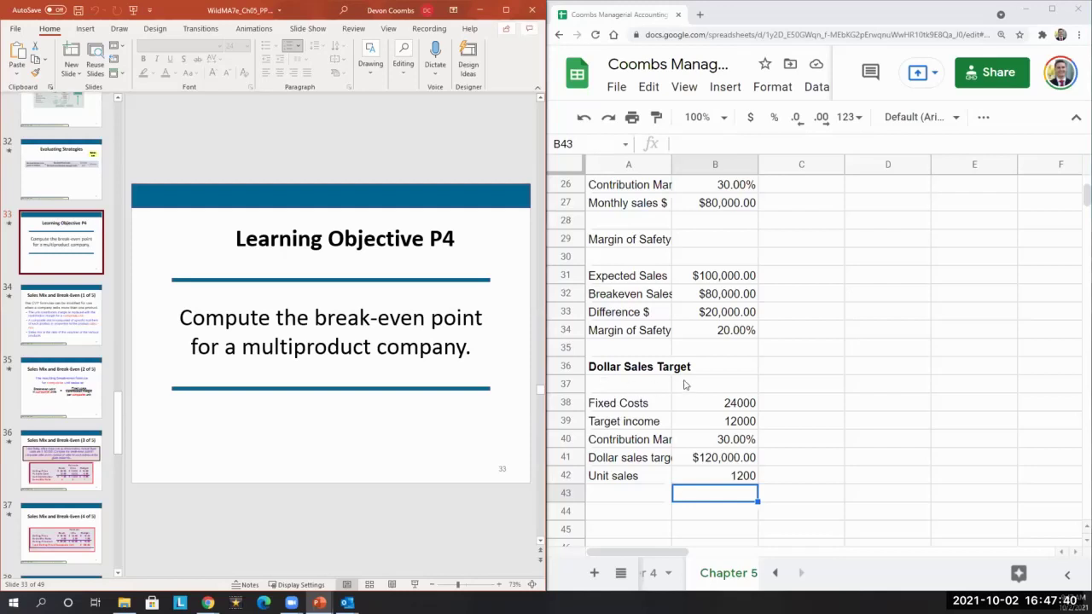
Step: Review the high-low results in A8:D10, checking D10's =A10-C8 formula
scroll(684, 385, "up", 2)
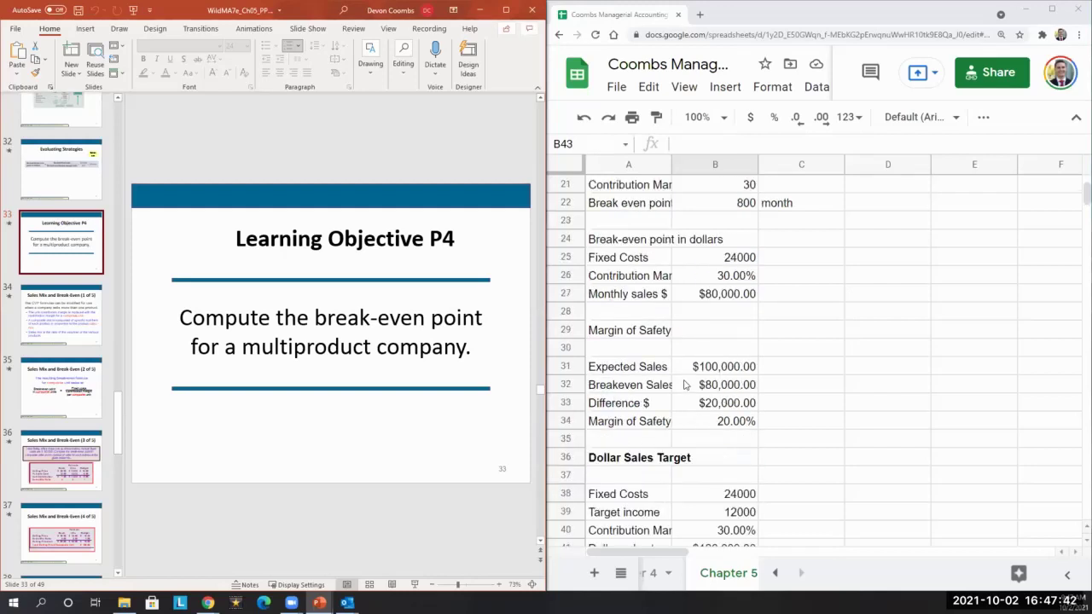
scroll(683, 384, "up", 7)
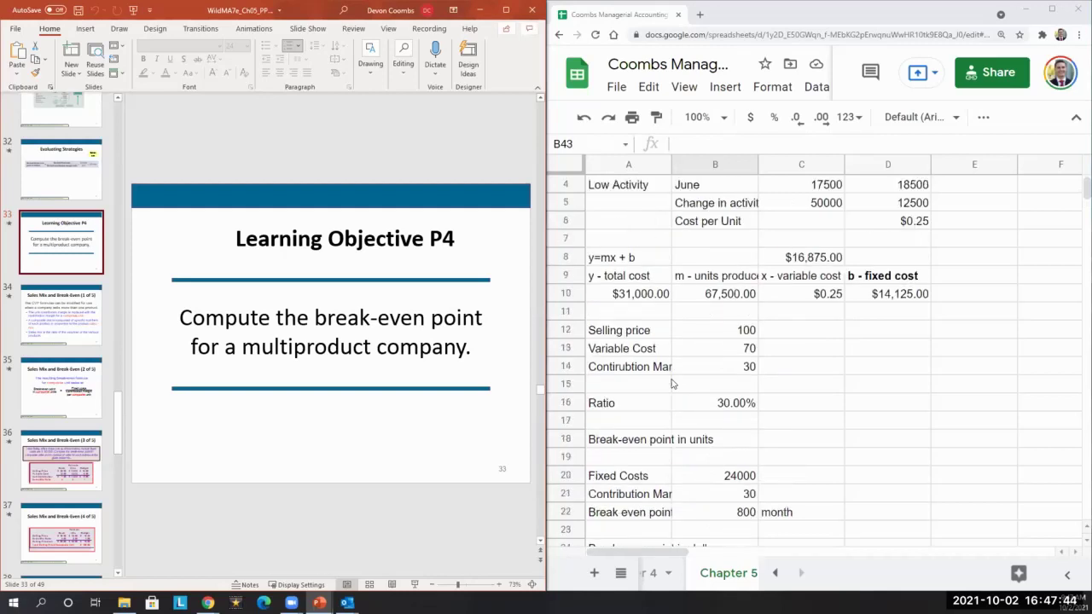
left_click(635, 317)
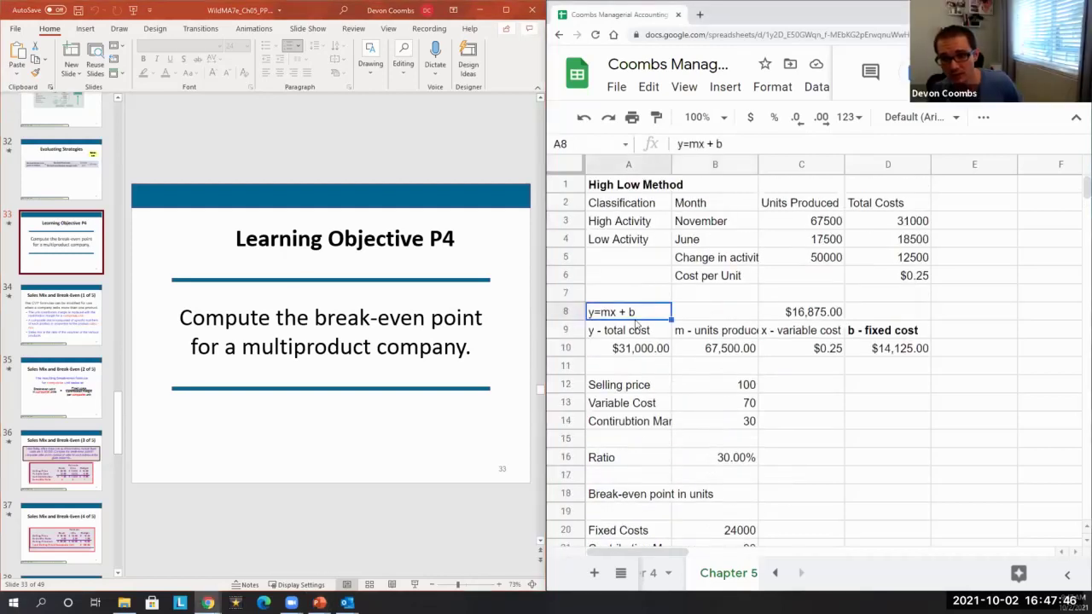
key("shift+Down")
key("shift+Down")
key("shift+Right")
key("shift+Right")
key("shift+Right")
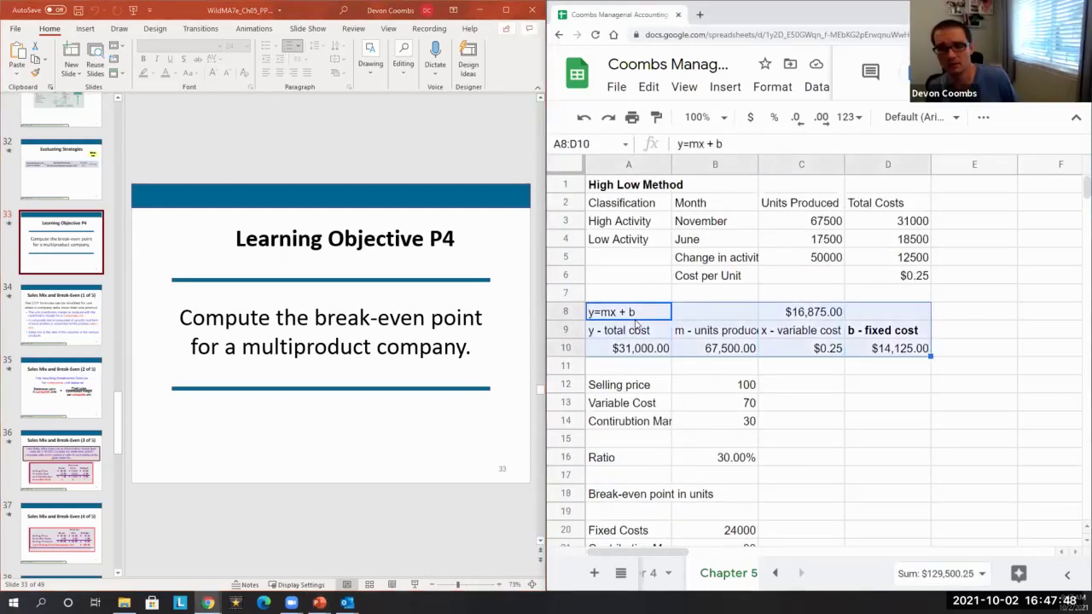
key("Right")
key("Right")
key("Right")
key("Down")
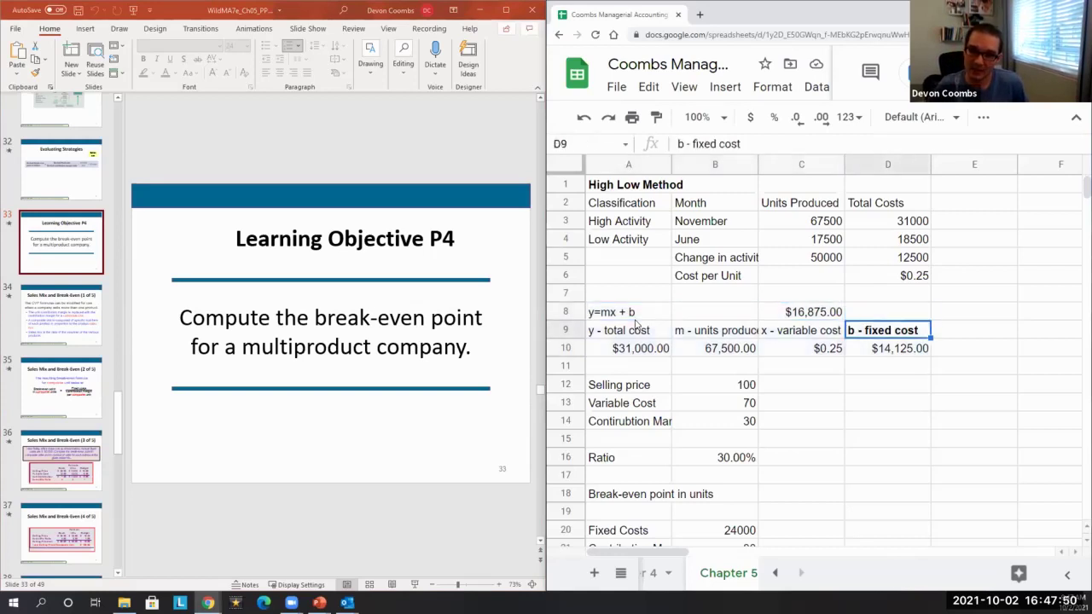
key("Down")
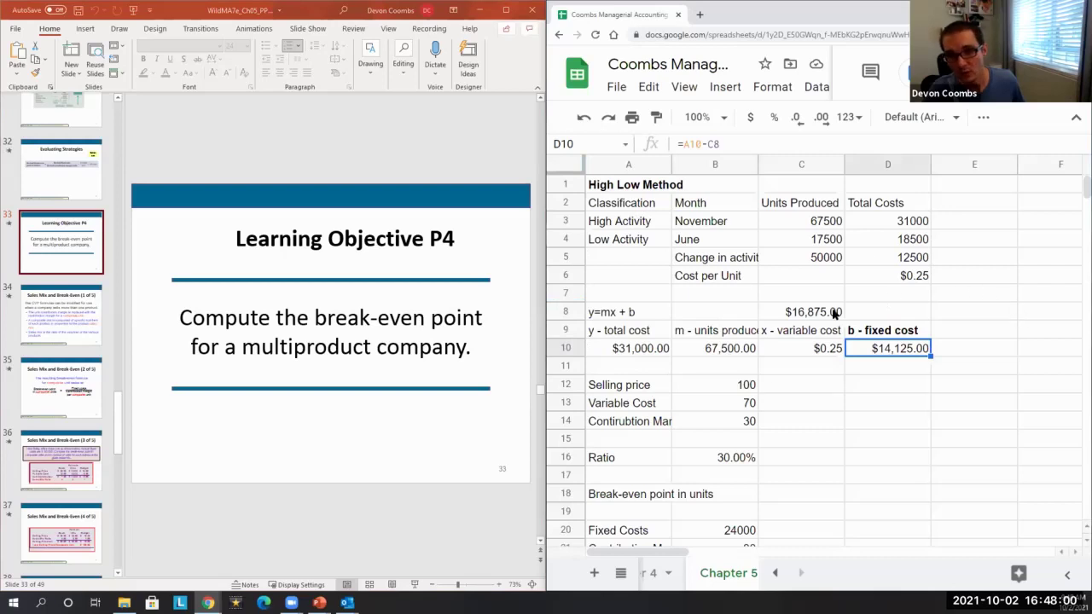
left_click(609, 312)
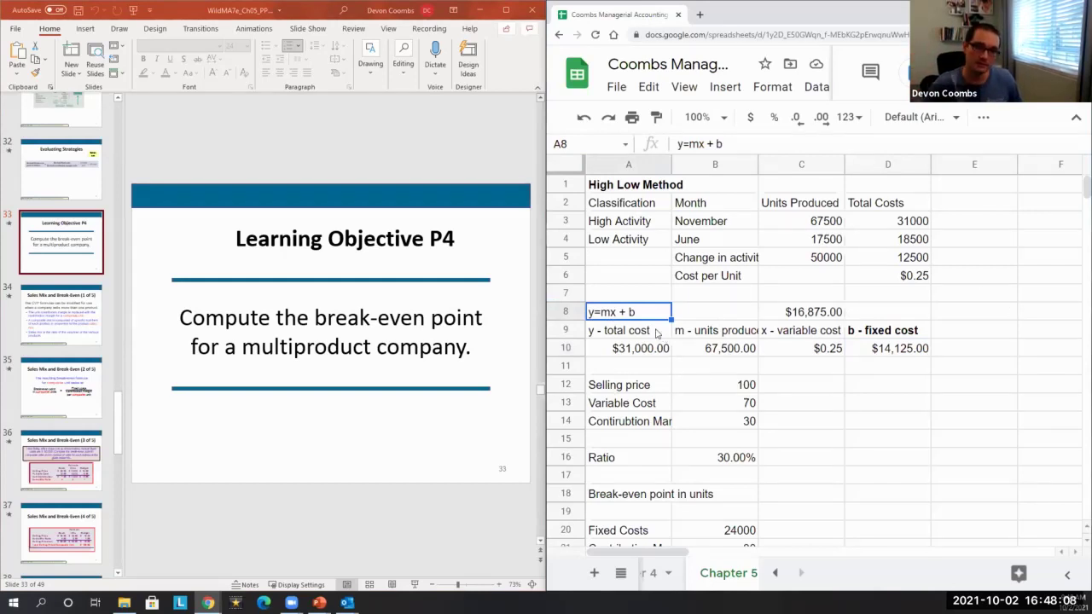
Step: Go to the Dollar sales target cell A41 and show the Sales Mix and Break-Even (1 of 5) slide
scroll(657, 332, "down", 1)
scroll(657, 335, "down", 5)
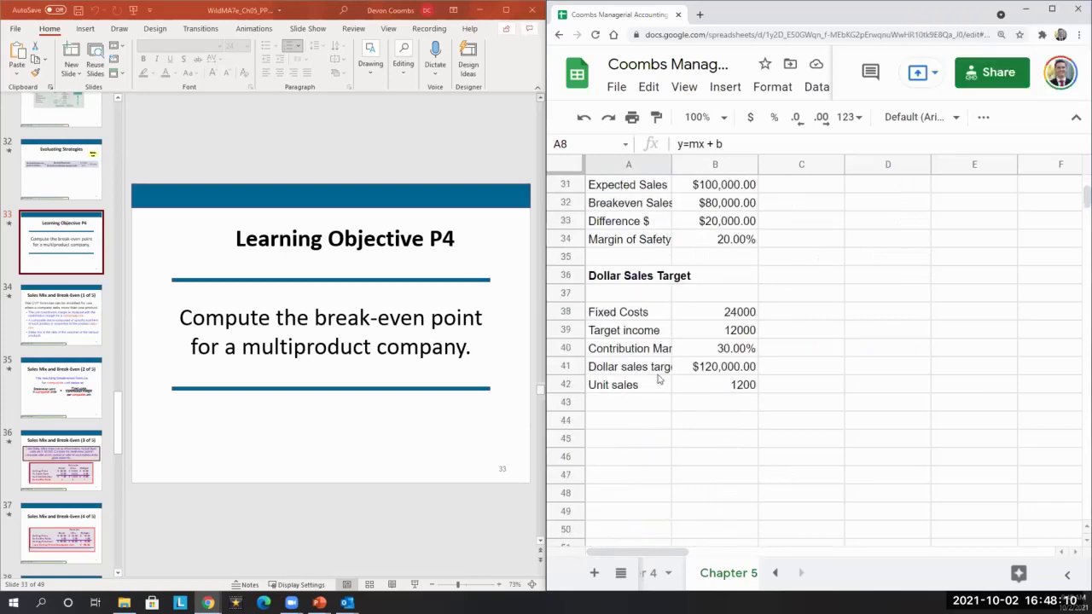
left_click(658, 369)
left_click(70, 334)
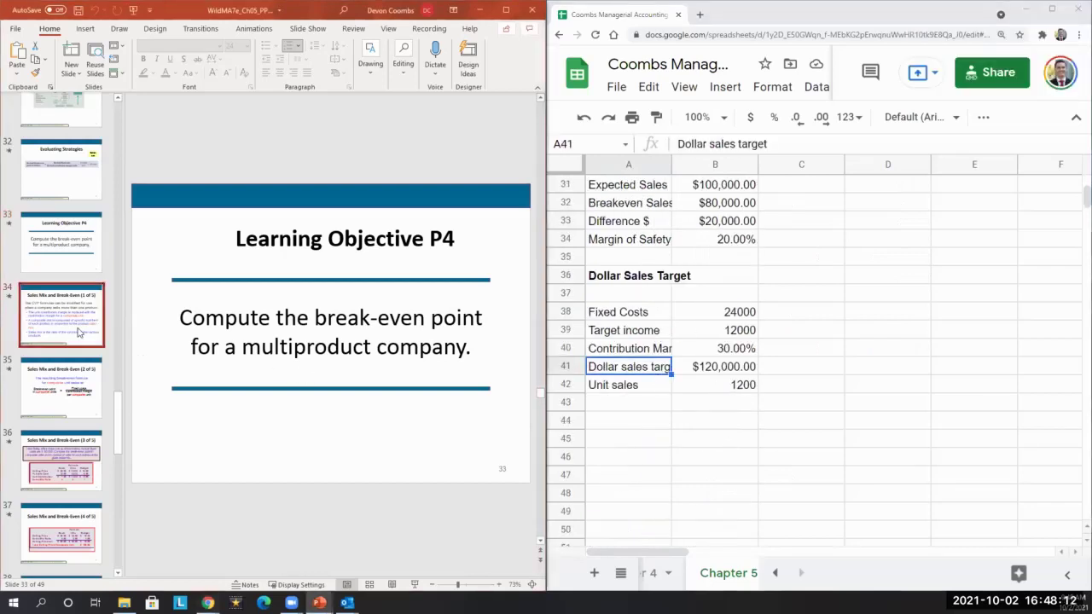
Step: Enter the heading 'Sales Mix' in cell A44, correcting the typo
left_click(635, 433)
type("Sales Mix")
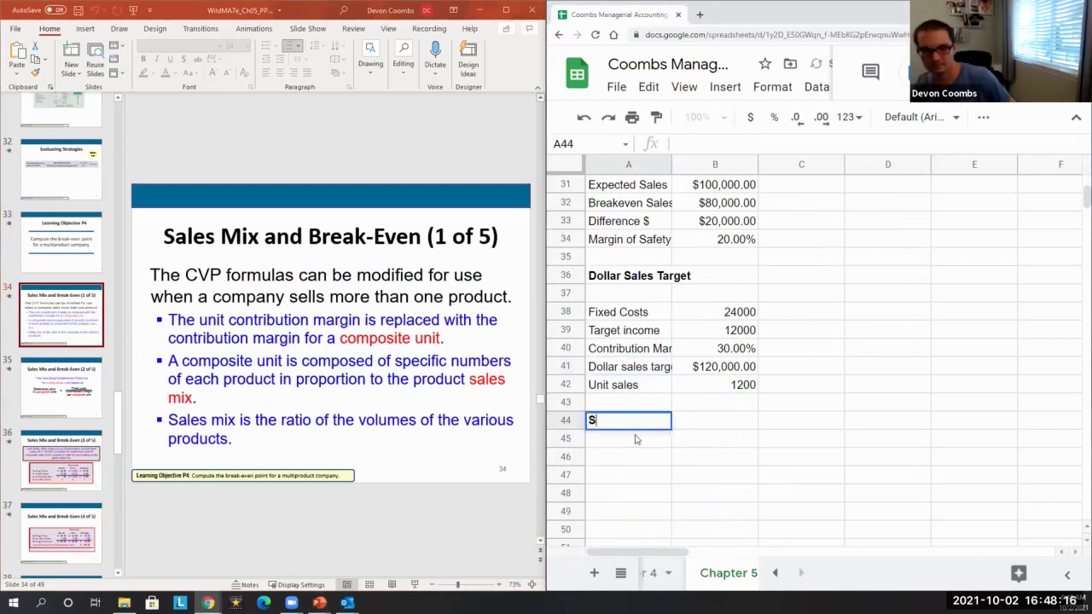
key("BackSpace")
key("BackSpace")
key("BackSpace")
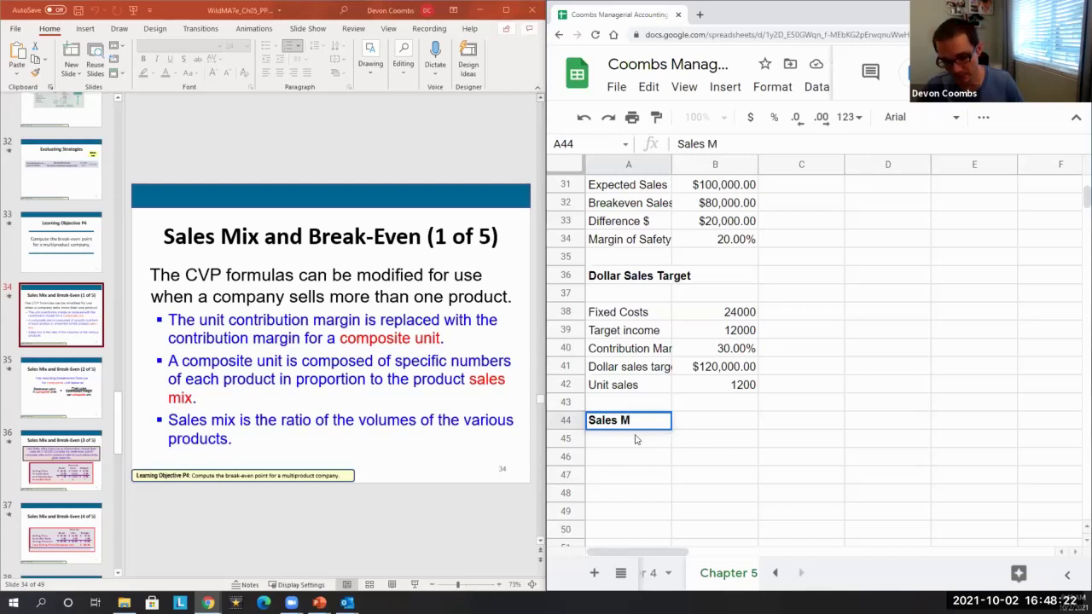
type("Mix")
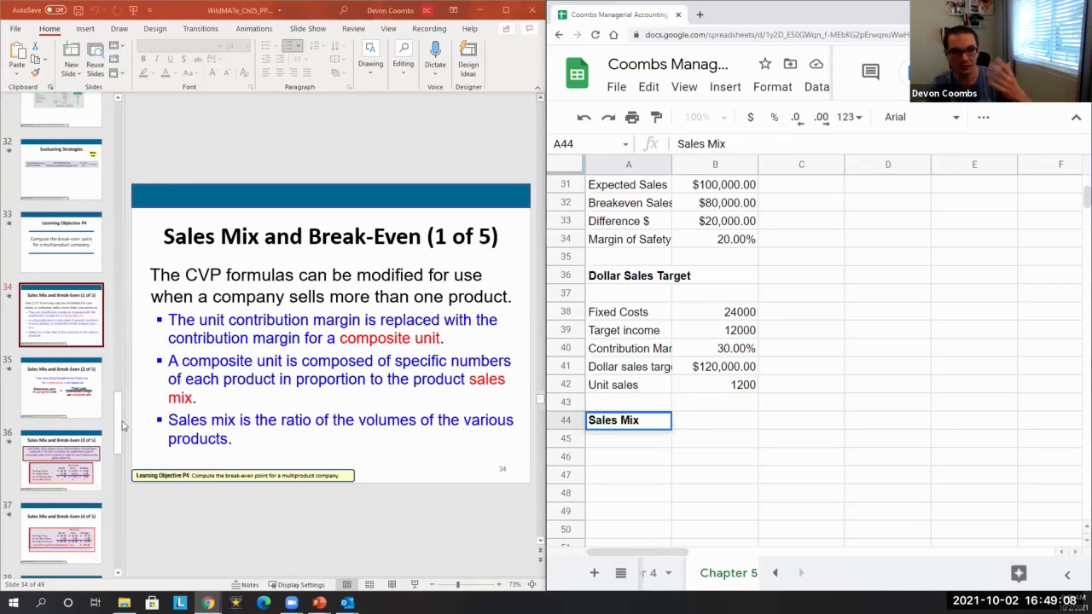
Step: Review Sales Mix and Break-Even slides 2 and 3, ending on the Hair-Today haircut example
left_click(55, 397)
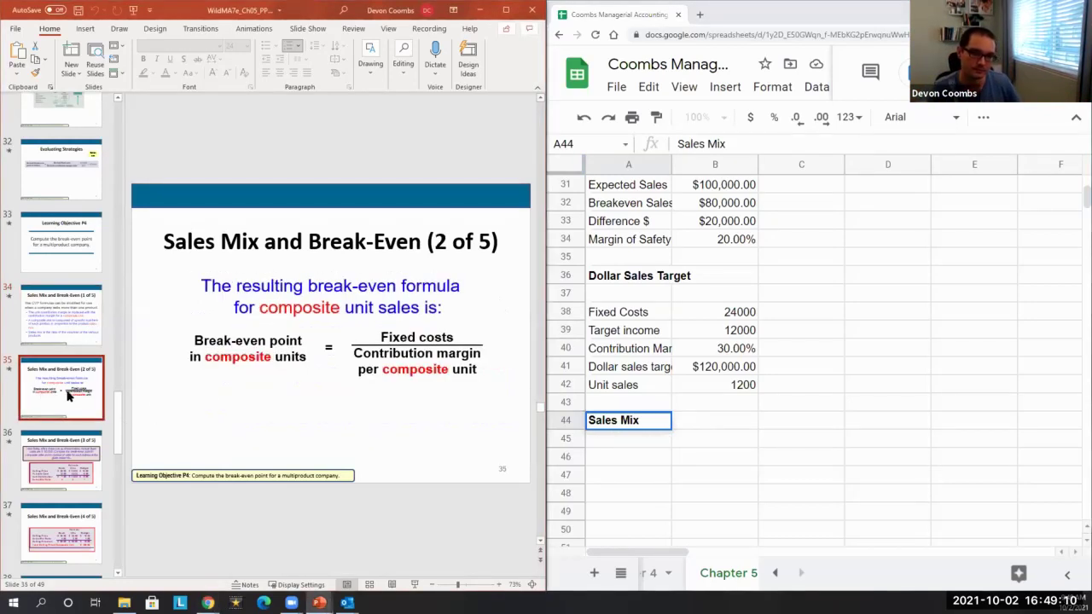
left_click(693, 492)
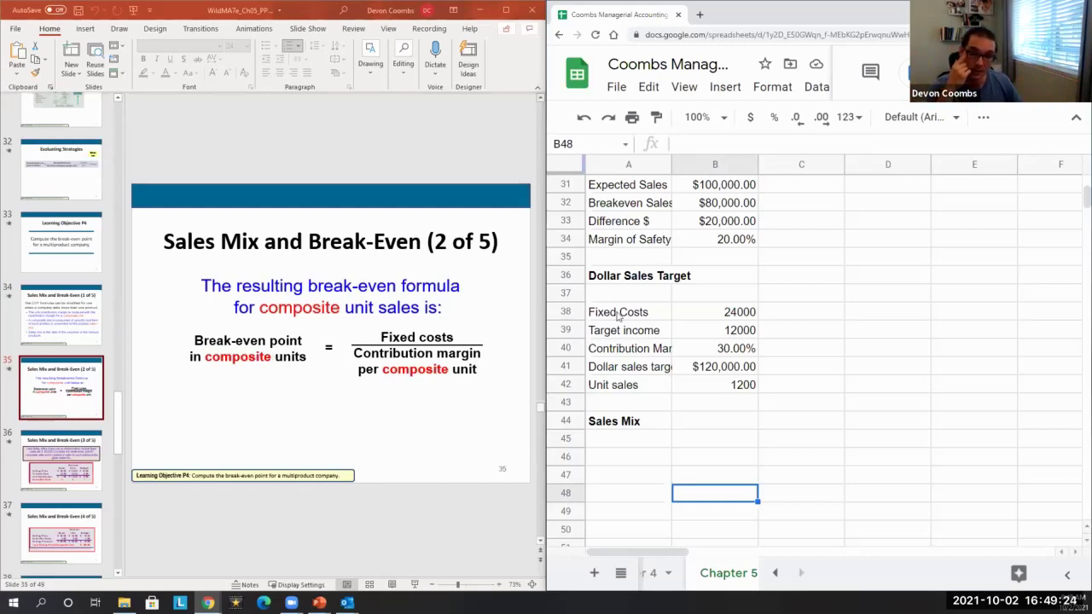
scroll(623, 317, "up", 5)
scroll(631, 319, "down", 5)
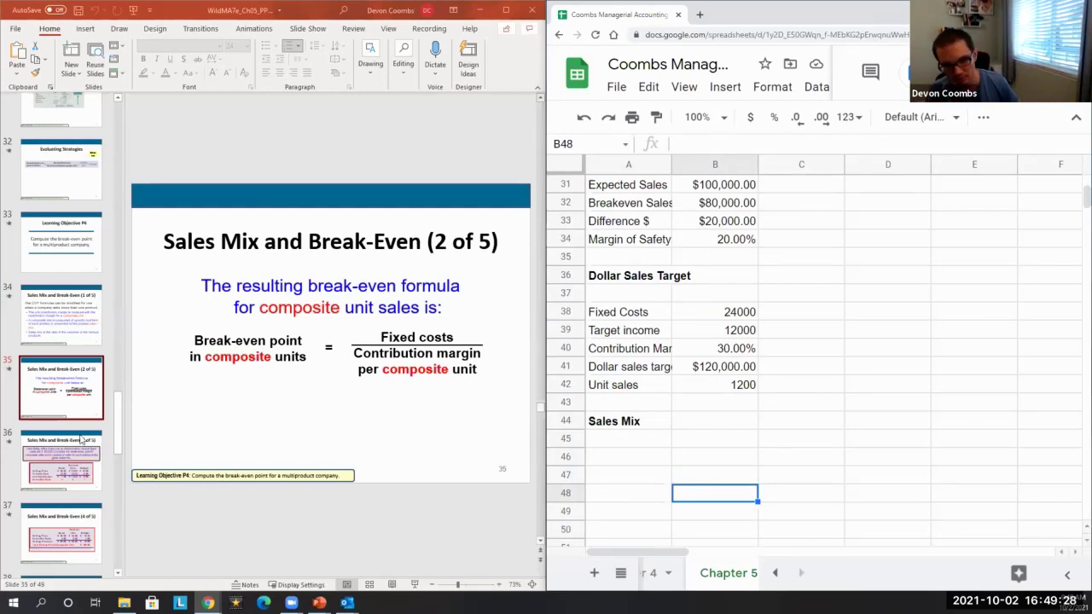
left_click(84, 458)
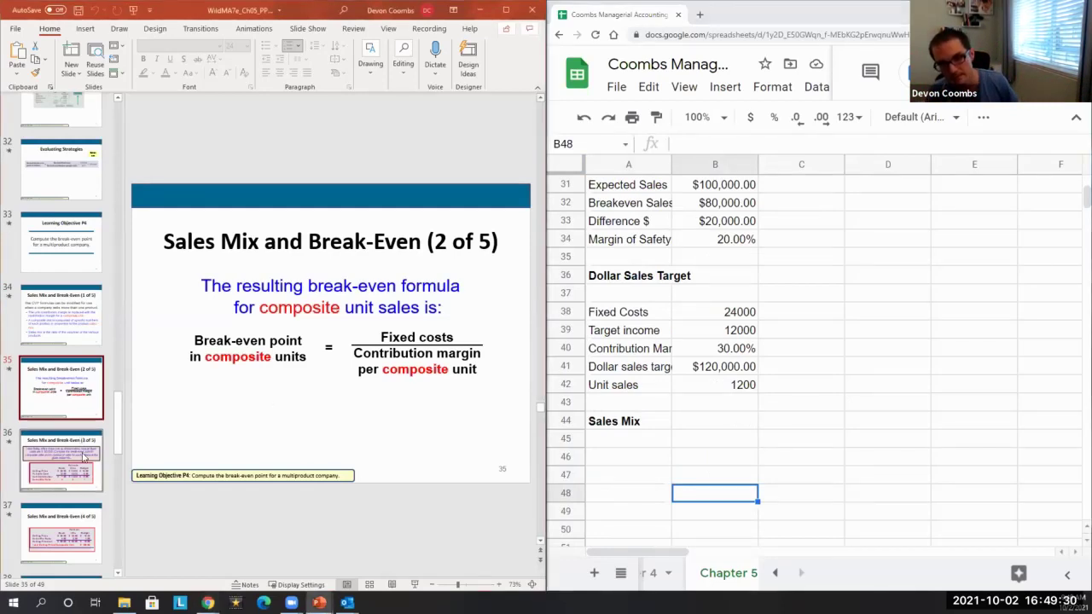
left_click(72, 465)
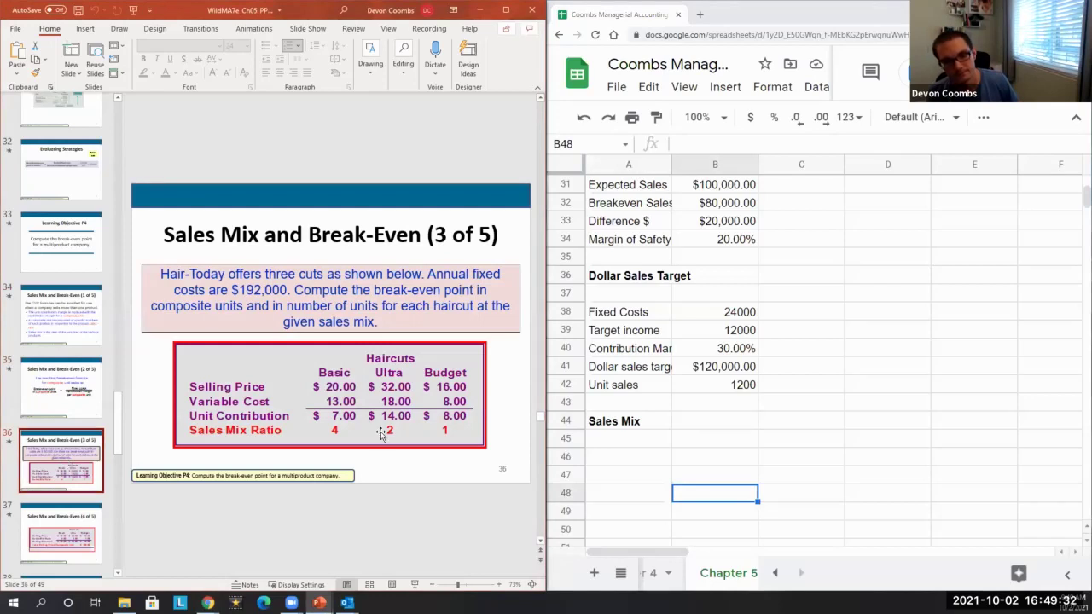
Step: Enter Fixed Costs of 192000 in A46:B46 as $192,000.00 currency, with the label unbolded
left_click(668, 446)
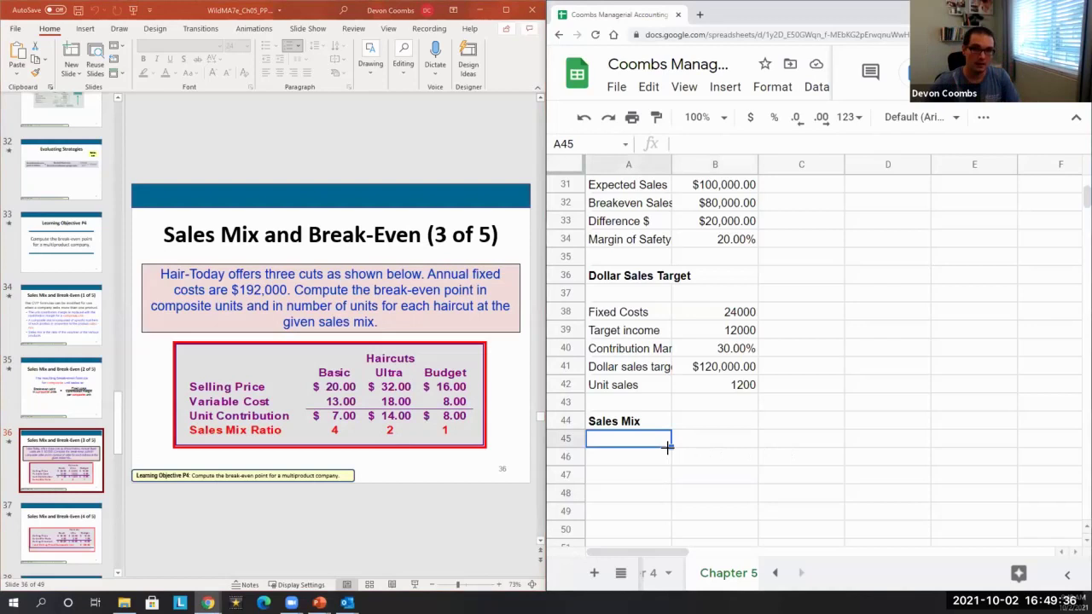
key("Down")
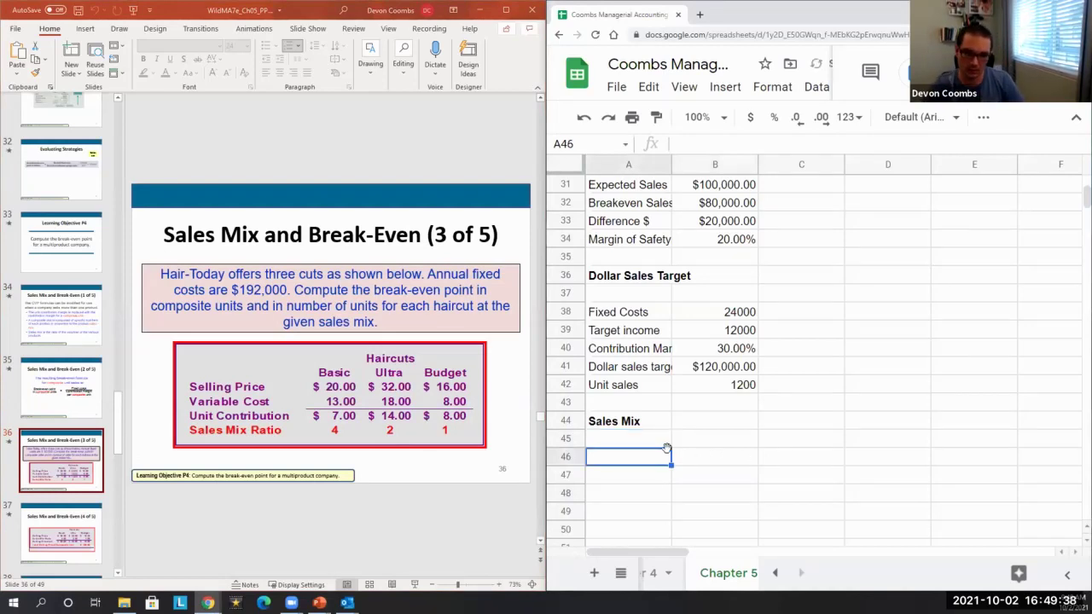
type("Fixed Costs")
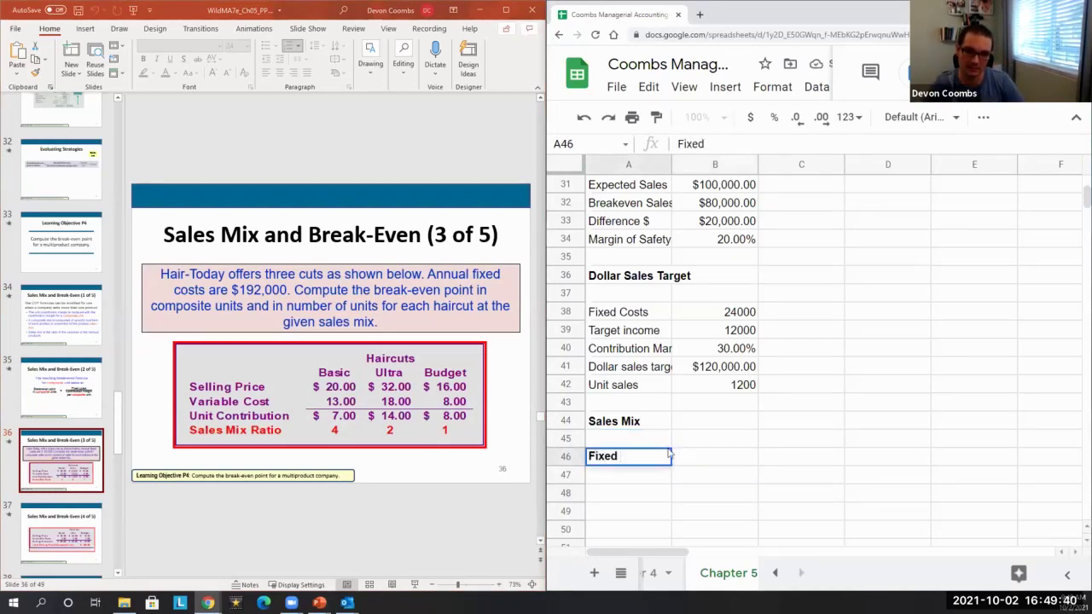
key("Tab")
type("192000")
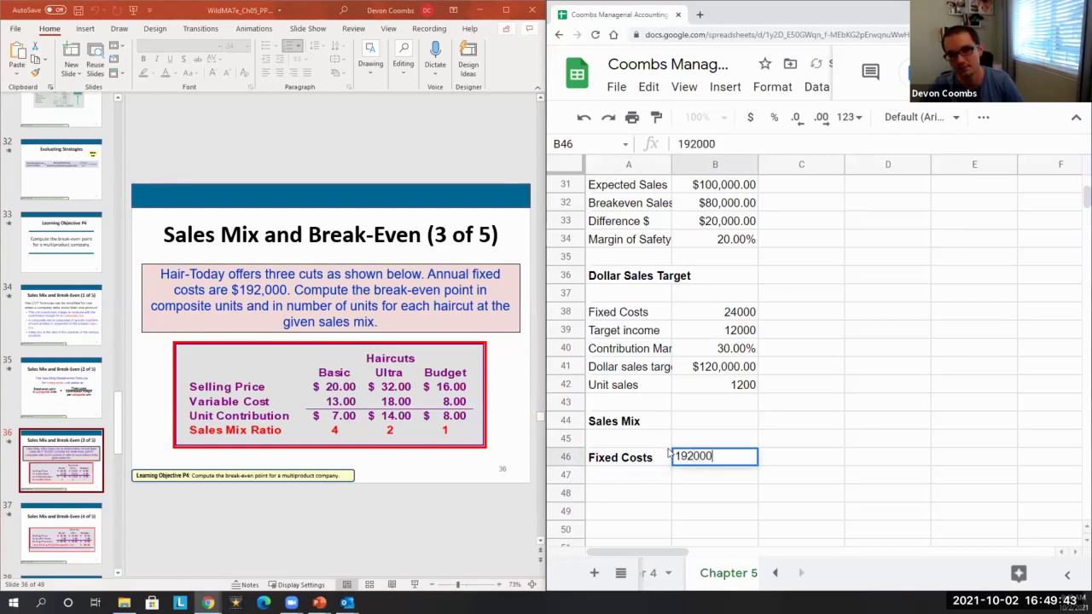
key("Return")
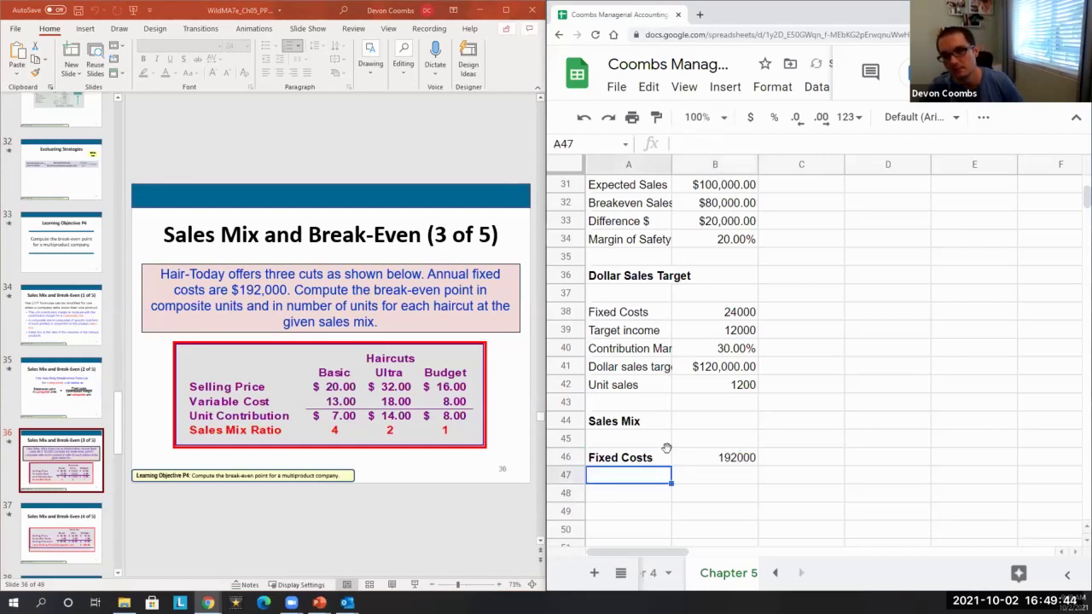
left_click(672, 454)
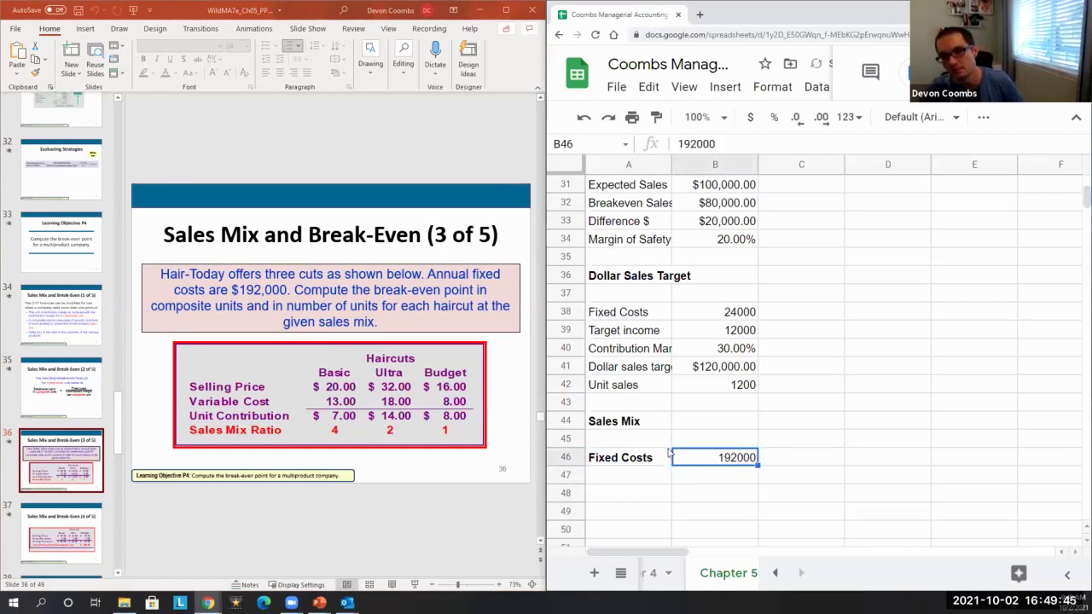
left_click(749, 117)
key("Left")
key("ctrl+b")
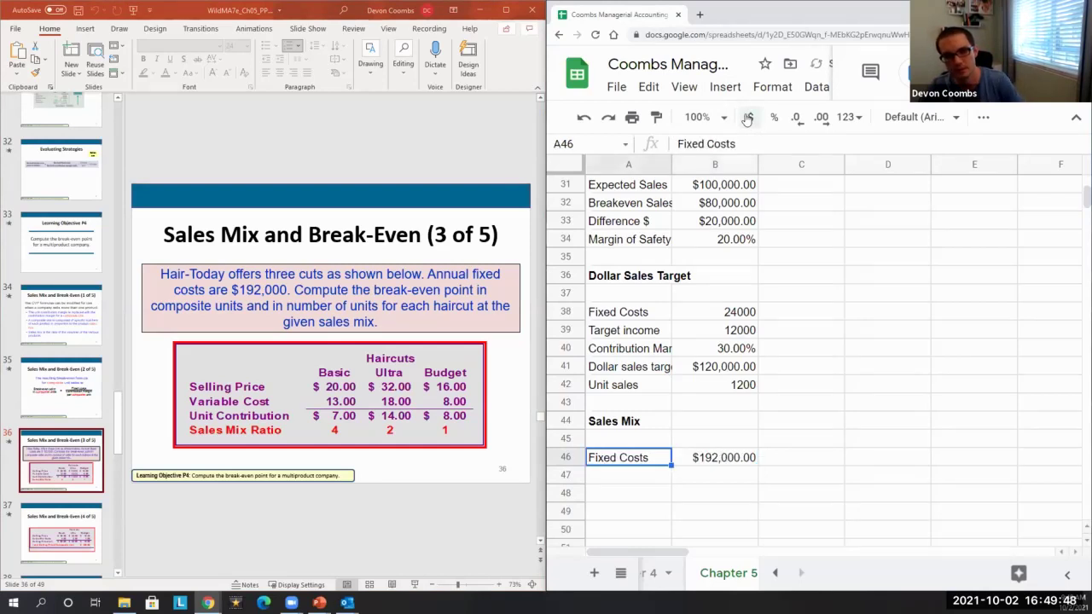
key("Down")
key("Down")
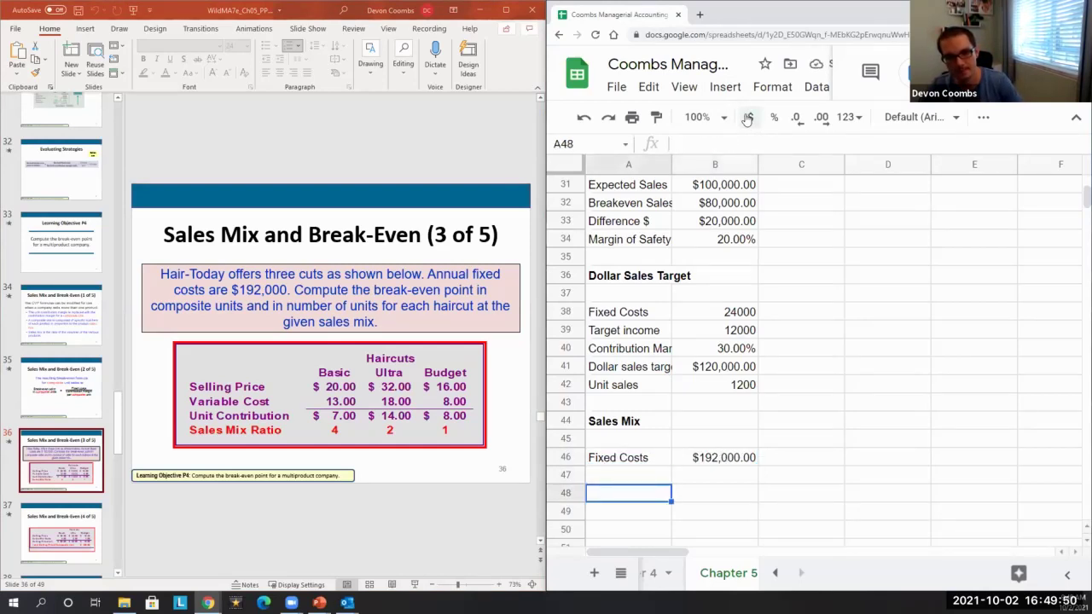
Step: Add a Selling Price row of 20, 32 and 16
type("Selling Price")
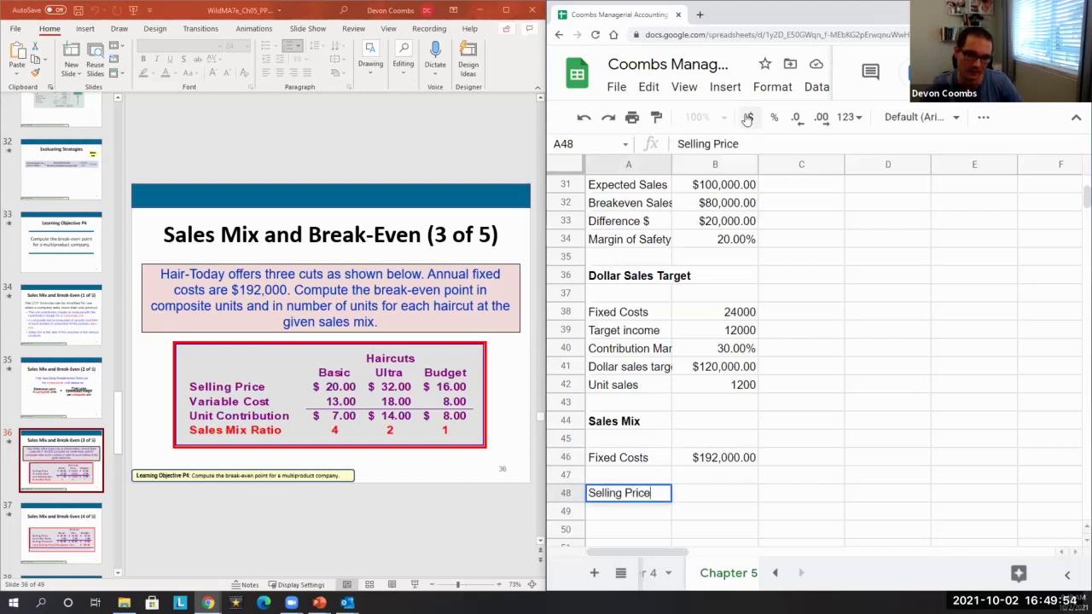
key("Tab")
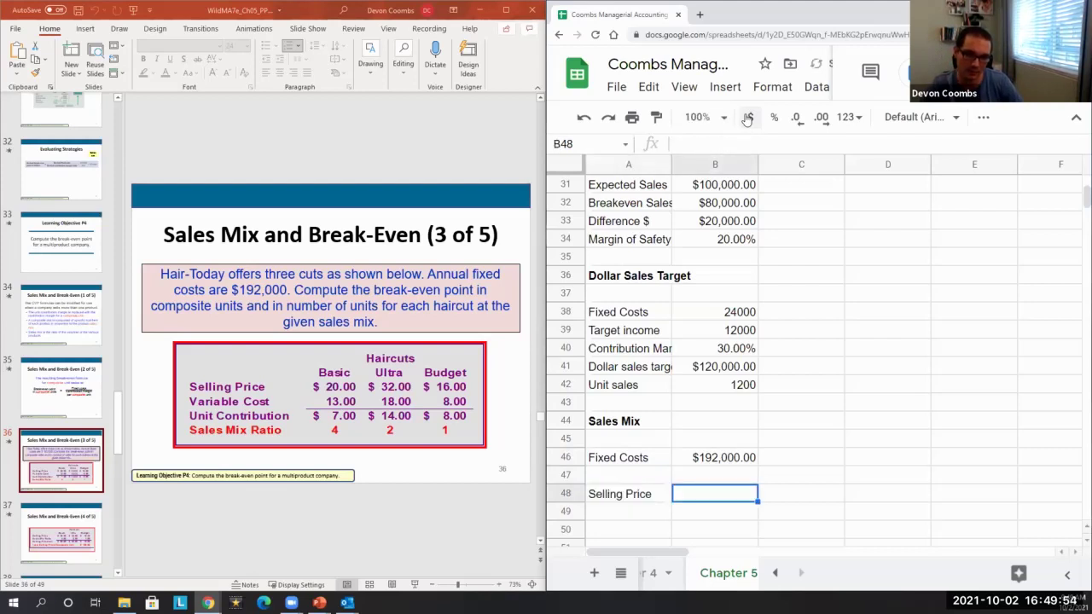
type("20")
key("Tab")
type("32")
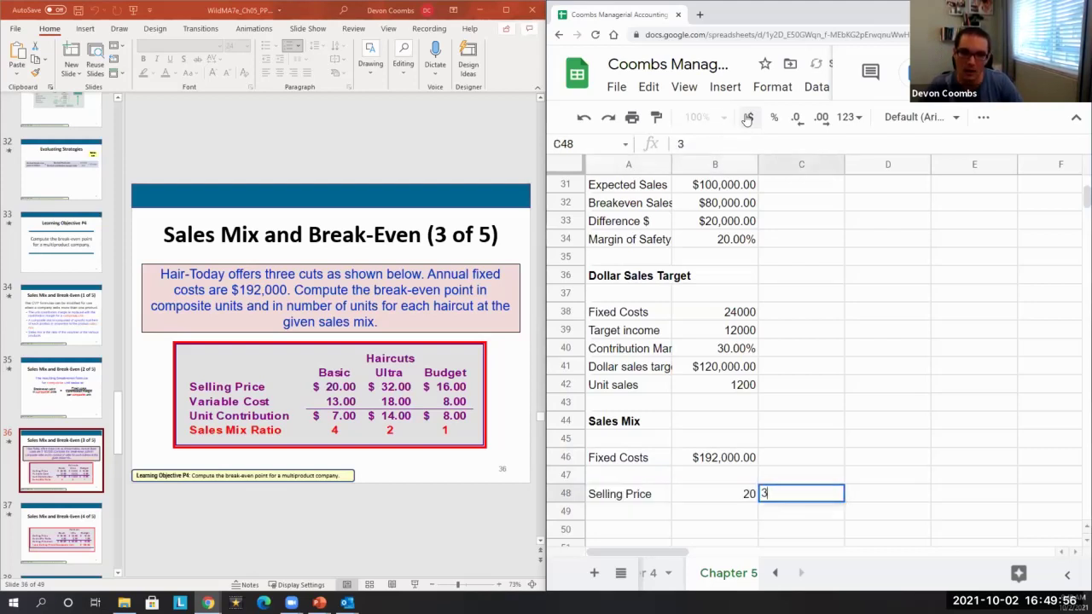
key("Tab")
type("16")
key("Return")
Step: Label the product columns above the prices Basic, Ultra and Budget
key("Up")
key("Up")
key("Up")
key("Right")
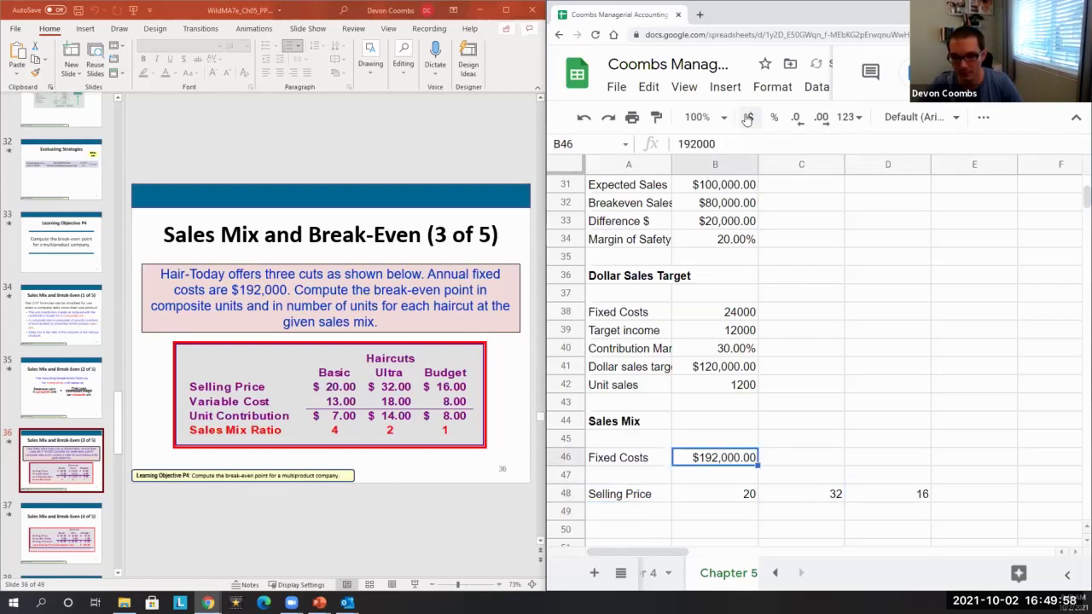
key("Down")
type("Basic")
key("Tab")
type("Ultra")
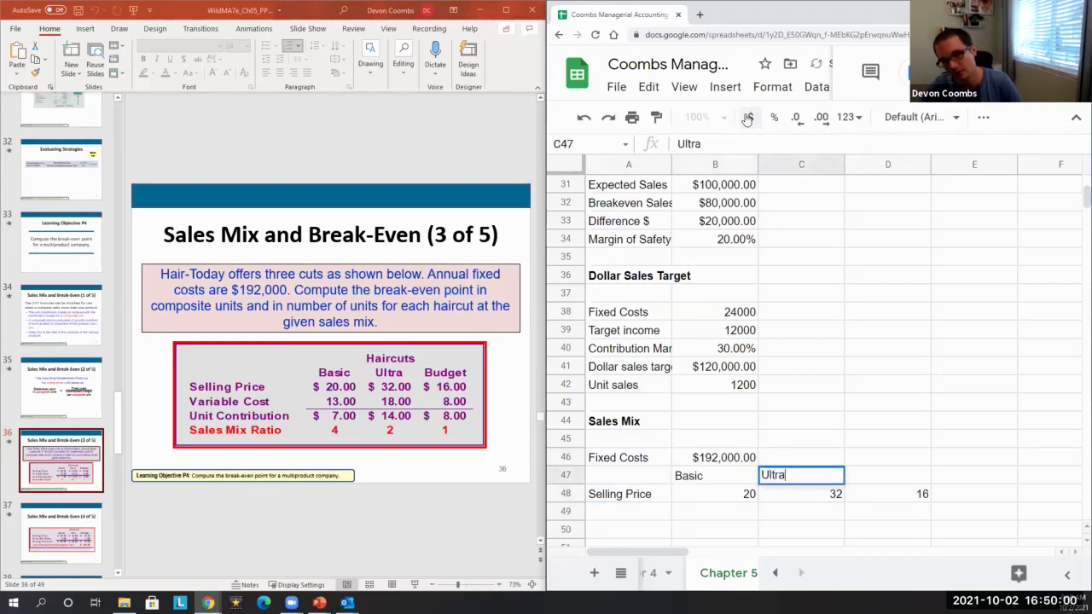
key("Tab")
type("Budget")
key("Return")
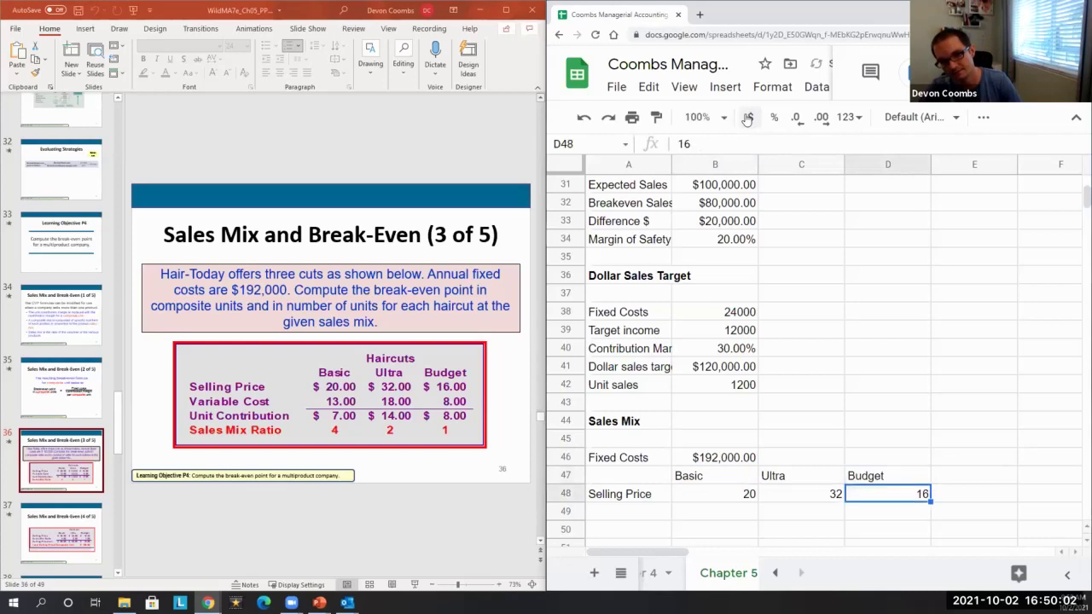
Step: Add a Variable Cost row of 13, 18 and 8 in row 49
key("Left")
key("Left")
key("Left")
key("Down")
key("Down")
key("Up")
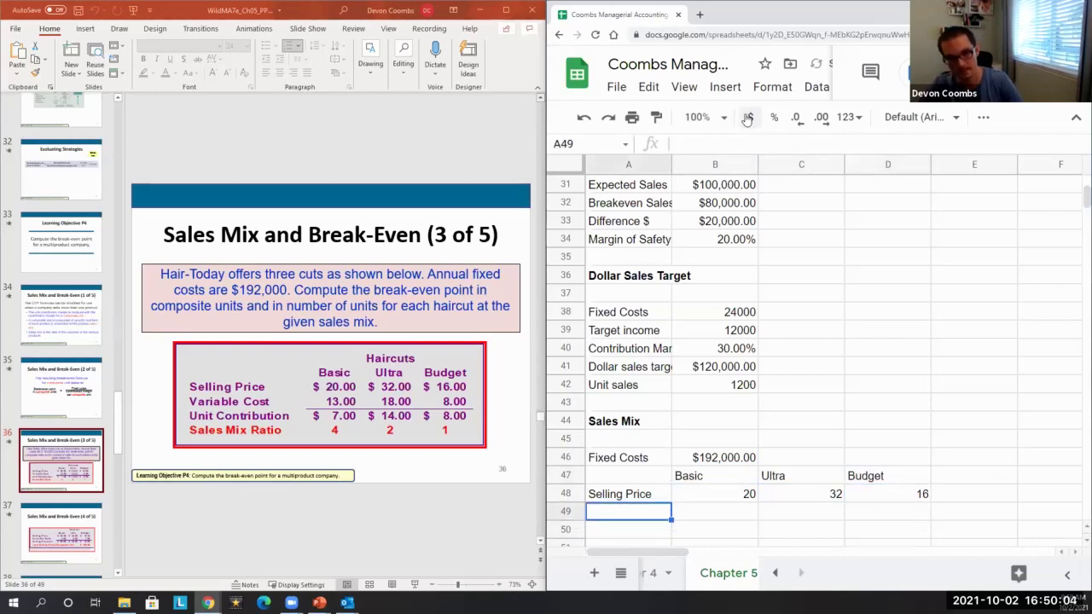
type("Variable Cost")
key("Tab")
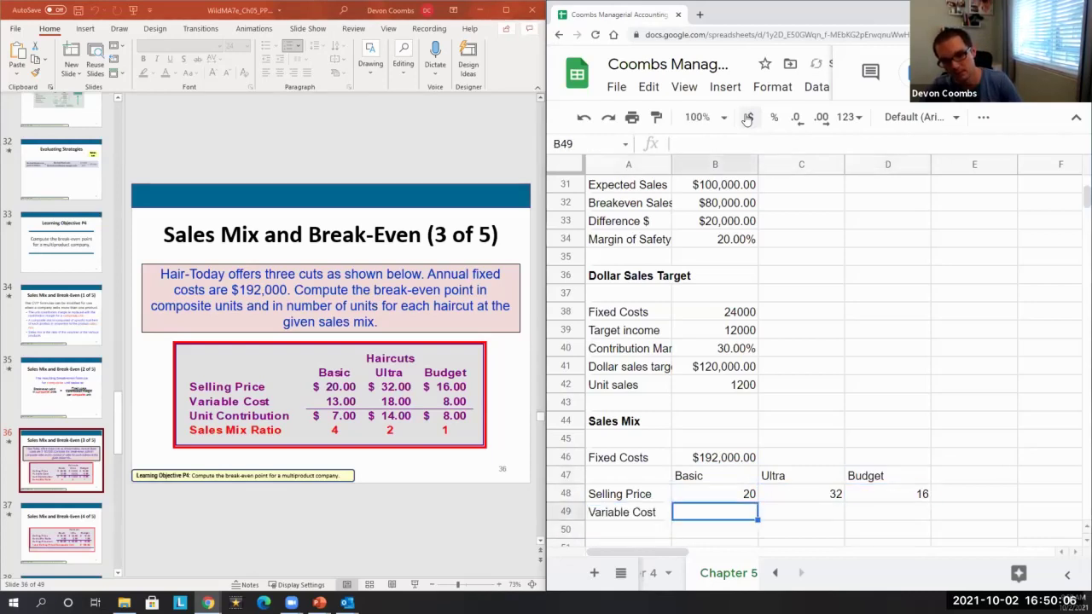
type("13")
key("Tab")
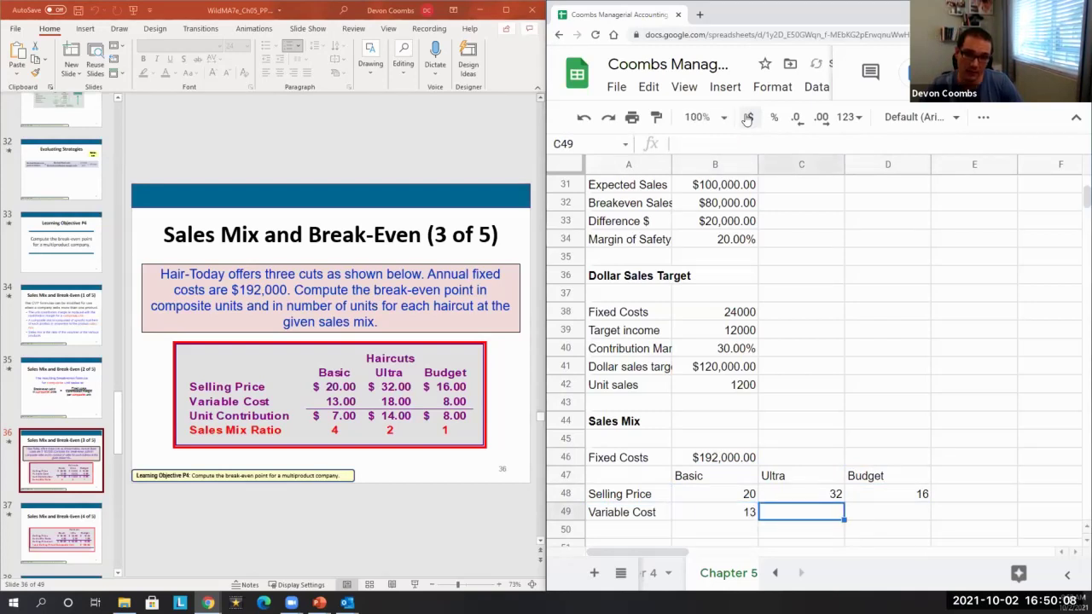
type("18")
key("Tab")
type("8")
key("Return")
key("Left")
key("Up")
key("Up")
key("Right")
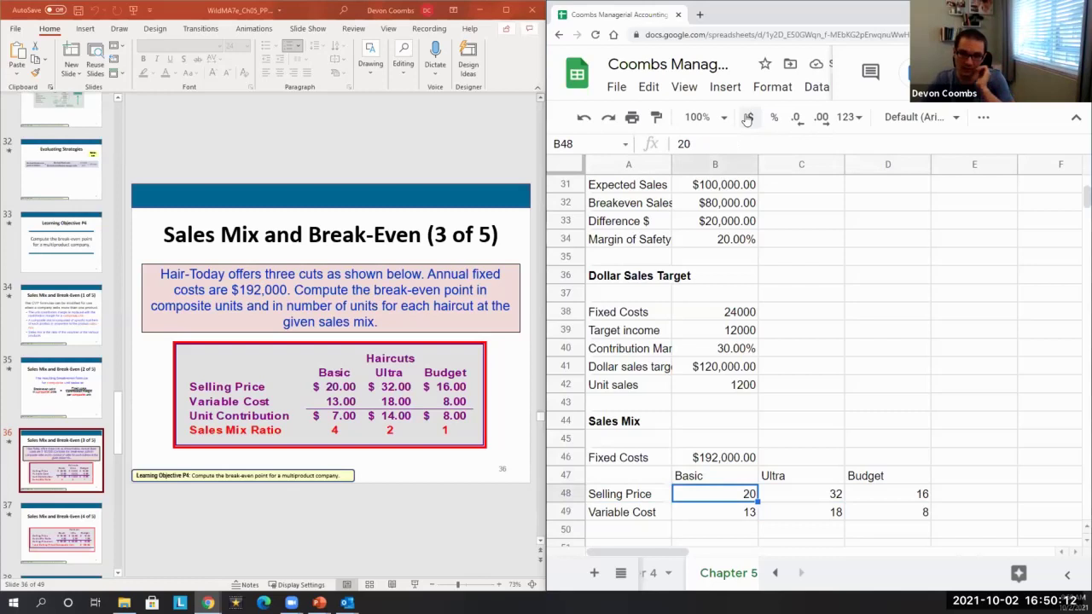
Step: Add a Unit Contribution row with =B48-B49 for Basic, giving 7
key("Down")
key("Down")
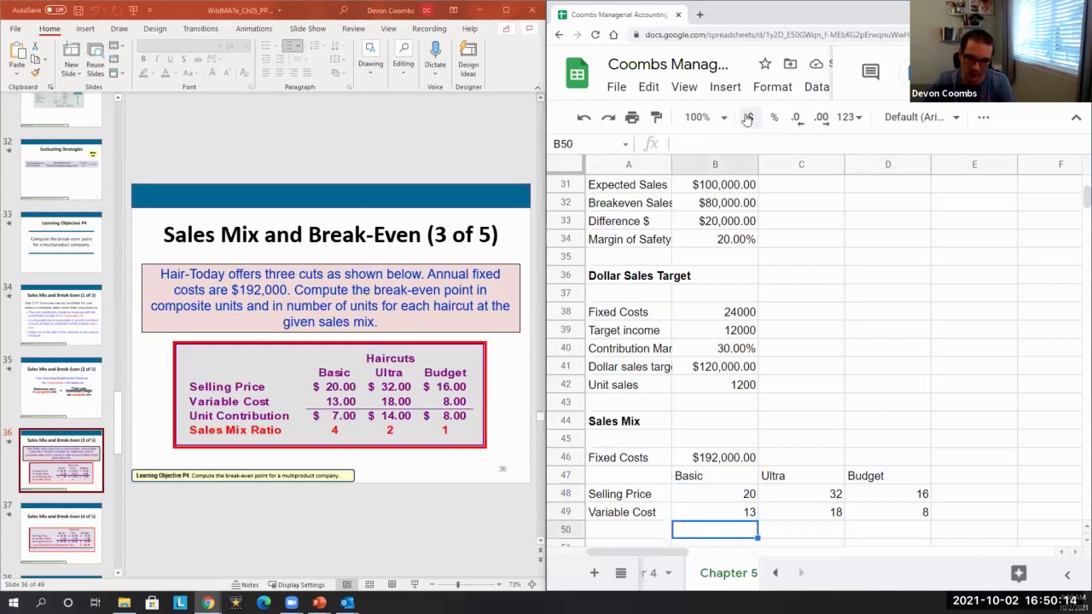
key("Left")
type("Unit ")
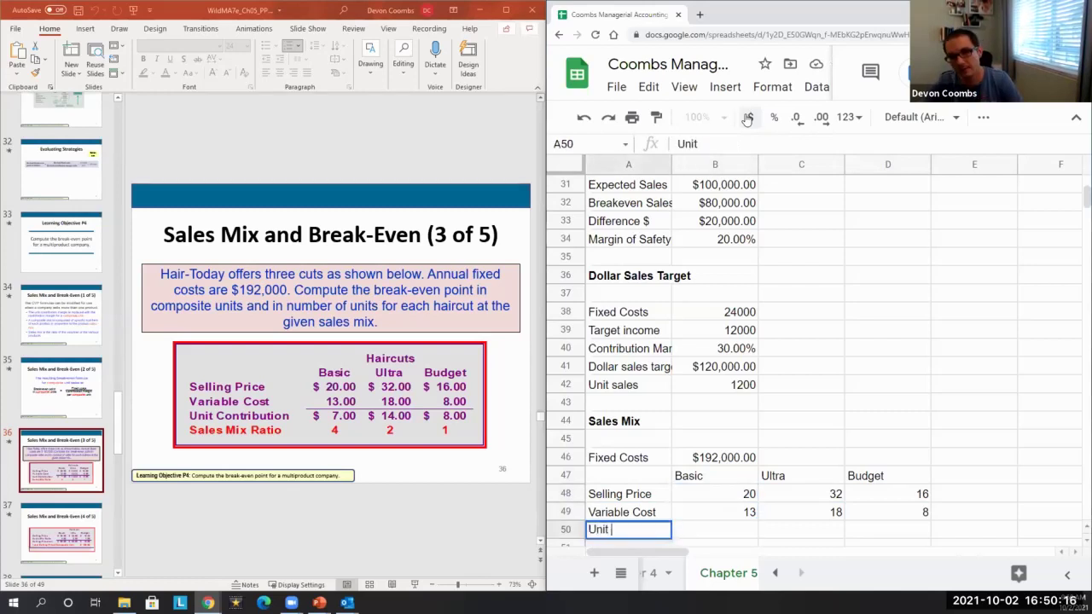
type("Contribution")
key("Return")
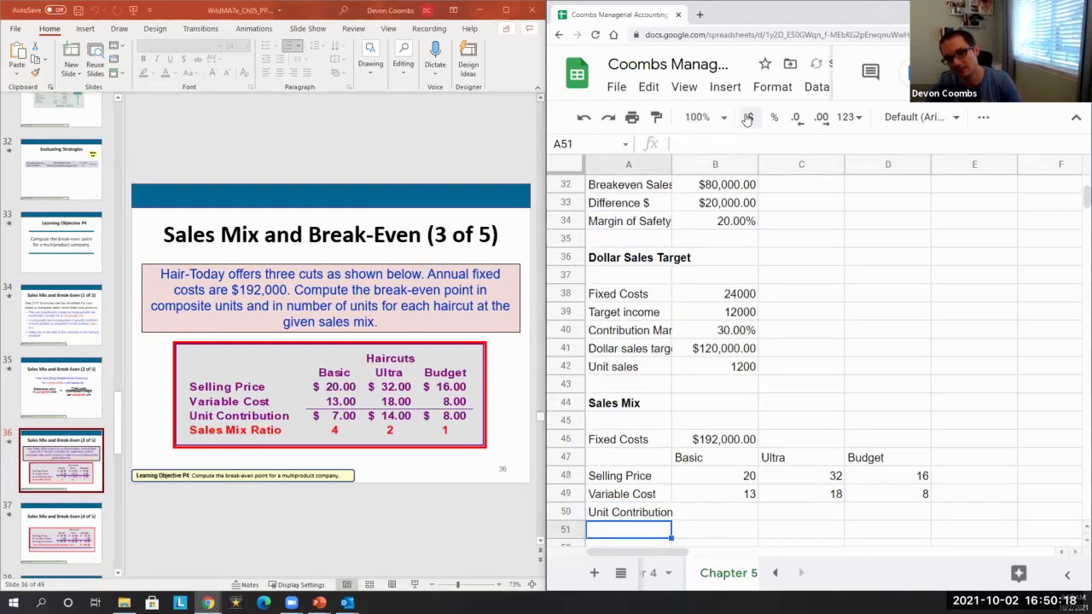
key("Up")
key("Right")
type("=")
key("Up")
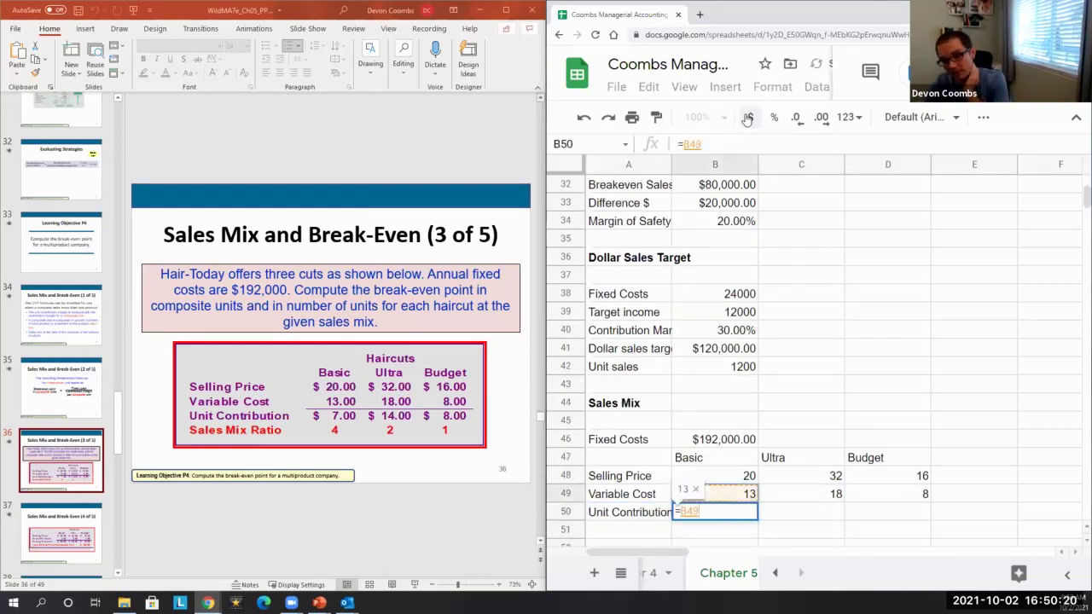
key("Up")
type("-")
key("Up")
key("Return")
Step: Copy the contribution formula across to the Ultra and Budget columns
key("Up")
key("Up")
key("Up")
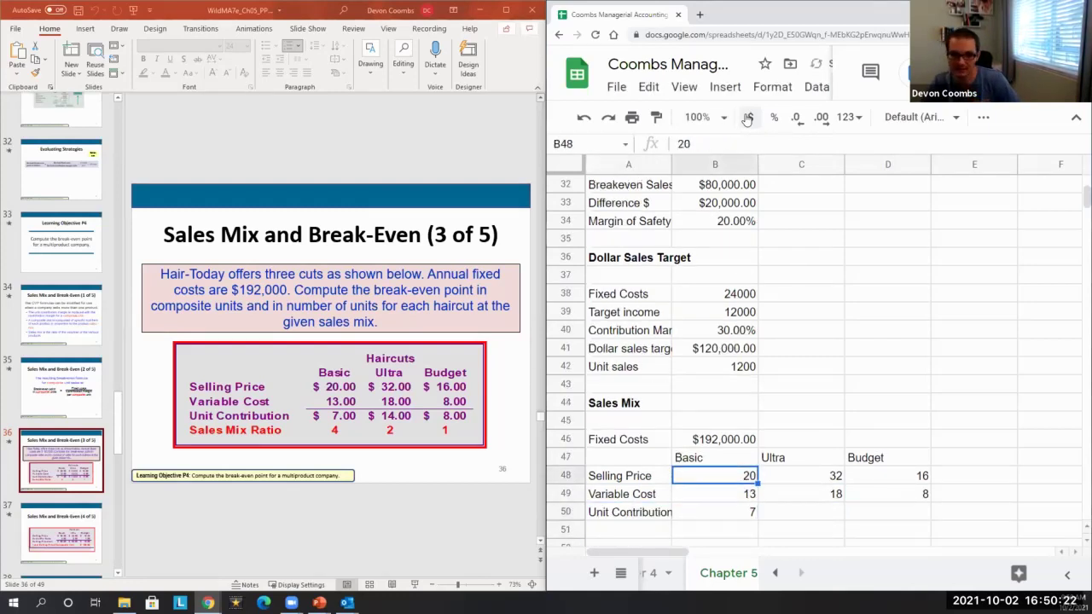
key("Down")
key("Down")
key("ctrl+c")
key("Right")
key("ctrl+v")
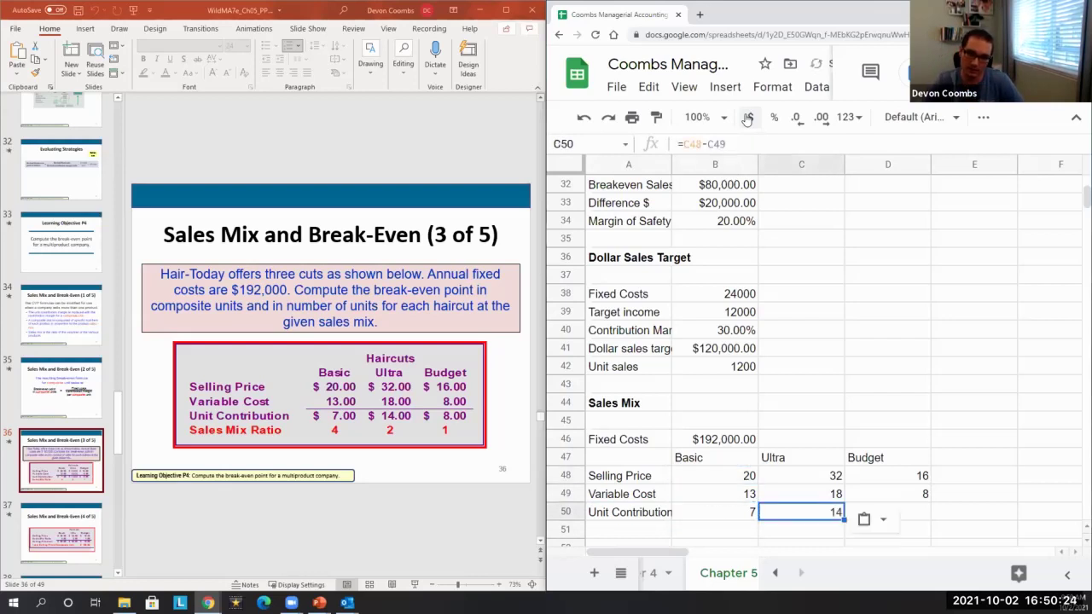
key("Right")
key("ctrl+v")
Step: Format the selling prices, variable costs and unit contributions in B48:D50 as currency
key("shift+Left")
key("shift+Left")
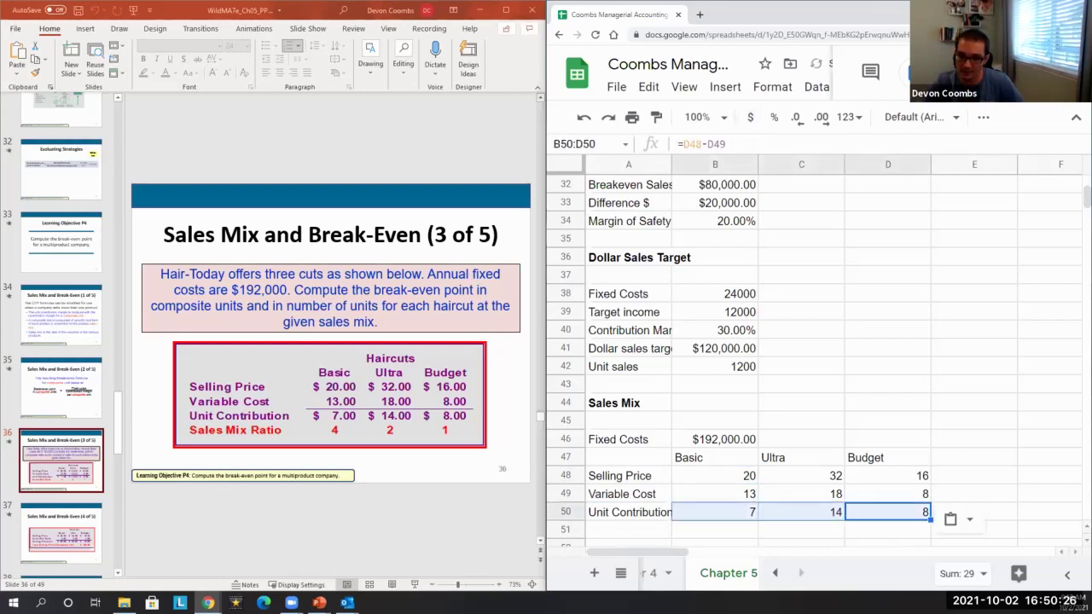
left_click(750, 117)
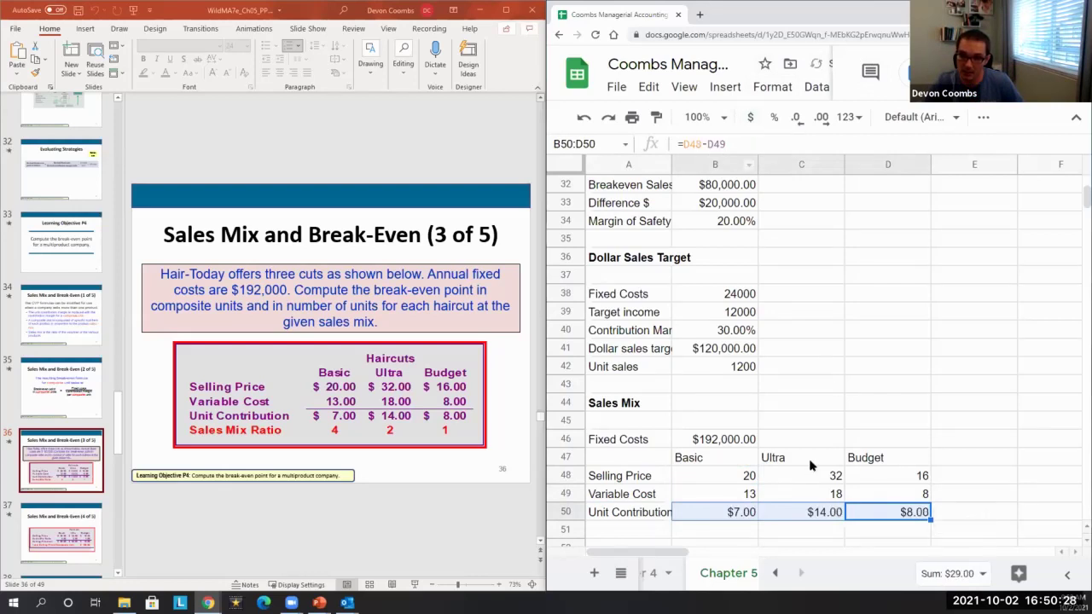
left_click(719, 493)
key("Up")
key("shift+Down")
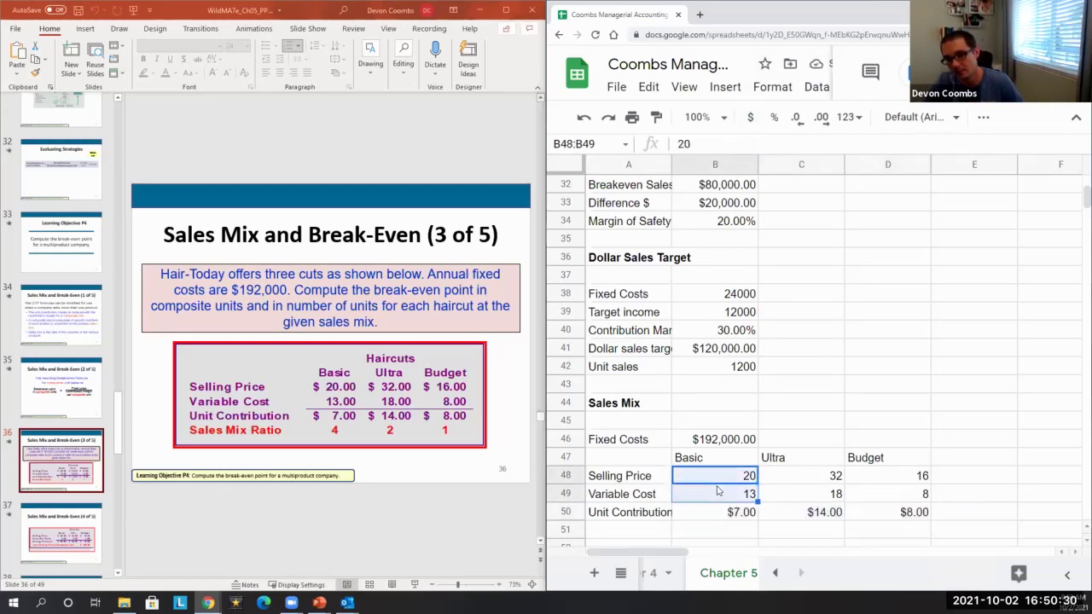
key("shift+Right")
key("shift+Right")
left_click(750, 117)
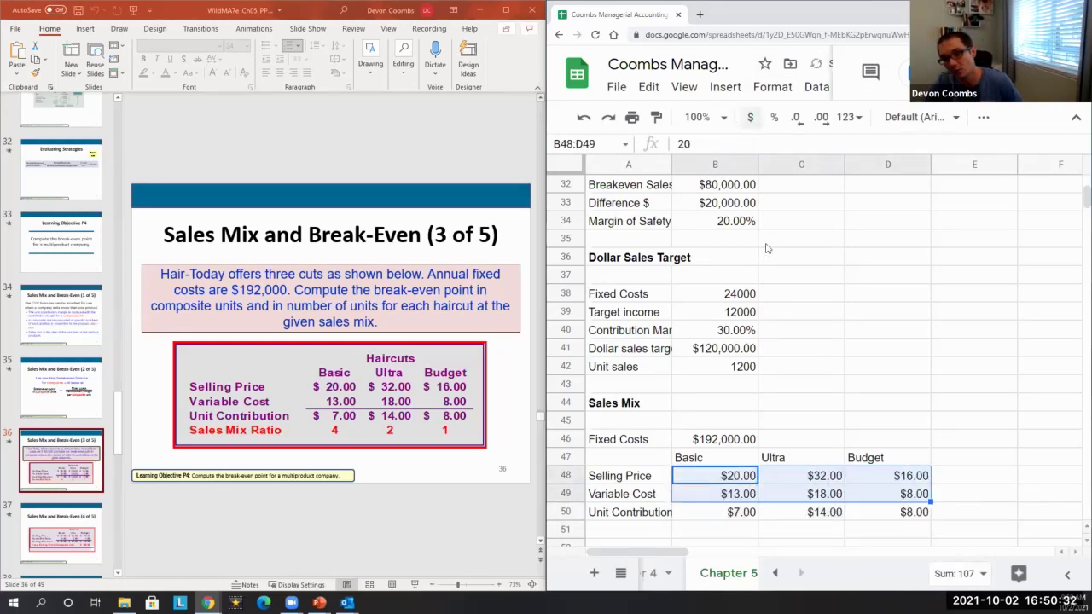
Step: Bold the unit contributions $7.00, $14.00 and $8.00
key("Down")
key("Down")
key("ctrl+b")
key("Right")
key("Right")
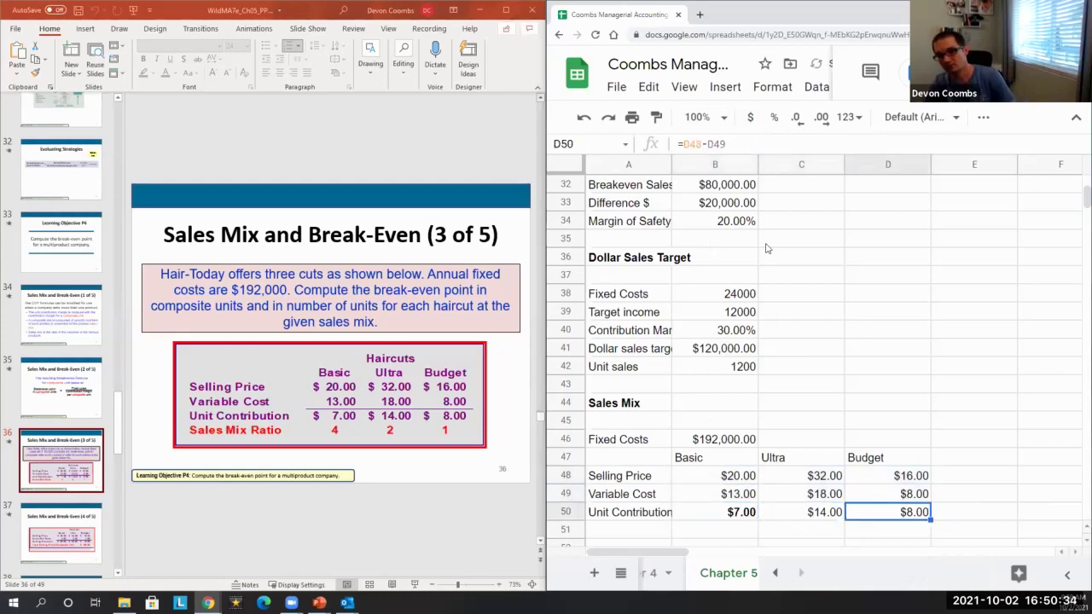
key("Up")
key("Down")
key("Left")
key("shift+Right")
key("ctrl+b")
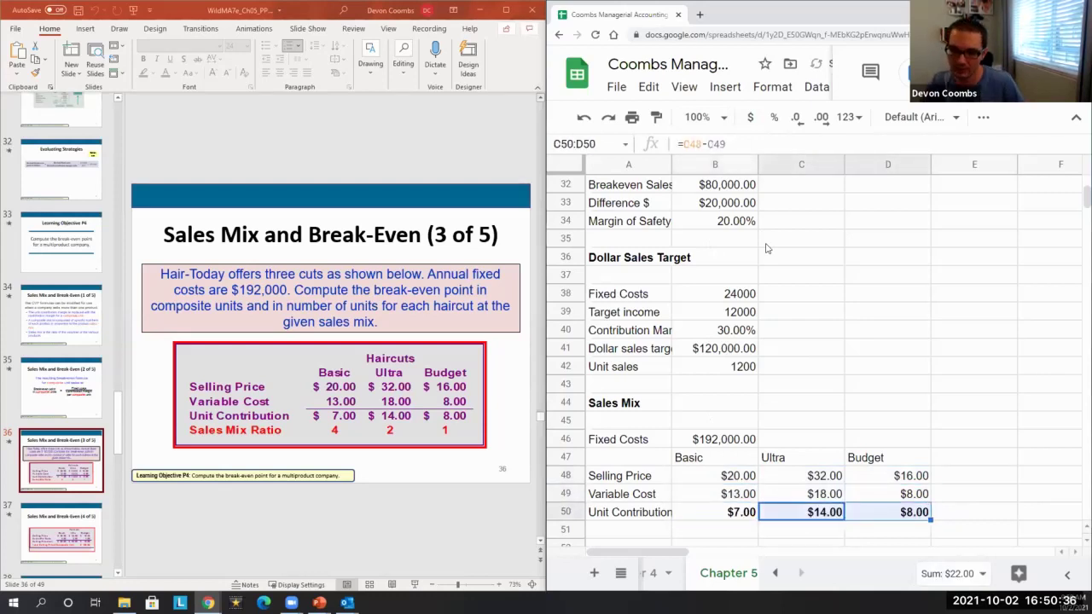
key("Down")
key("Down")
key("Left")
key("Down")
Step: Type 'Sales Mix Ratio' in A51 with ratios 4, 2 and 1 in B51:D51
key("Left")
key("Up")
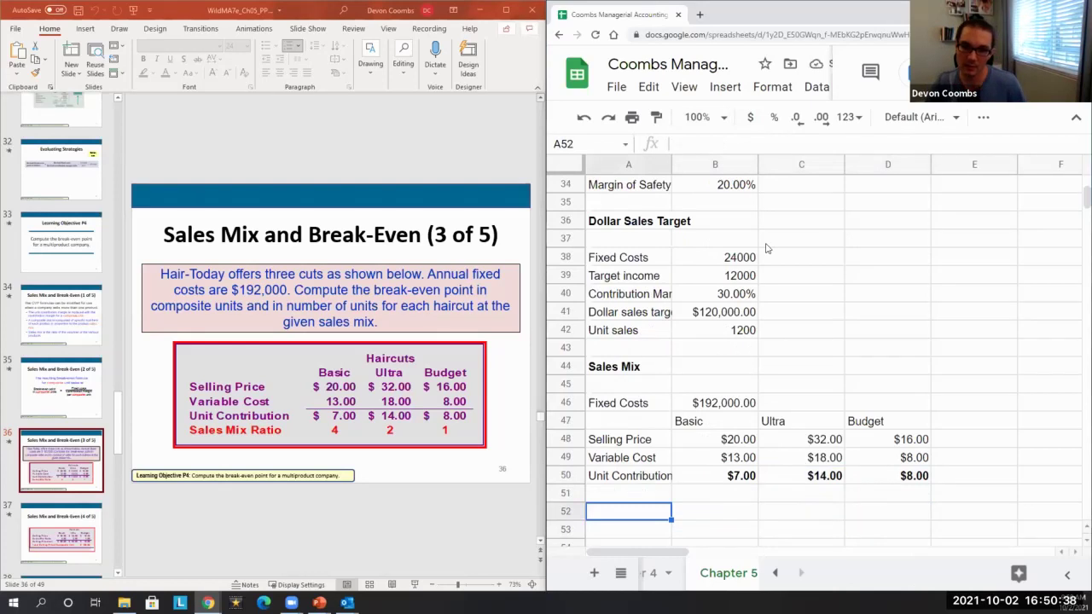
key("Up")
type("Sale")
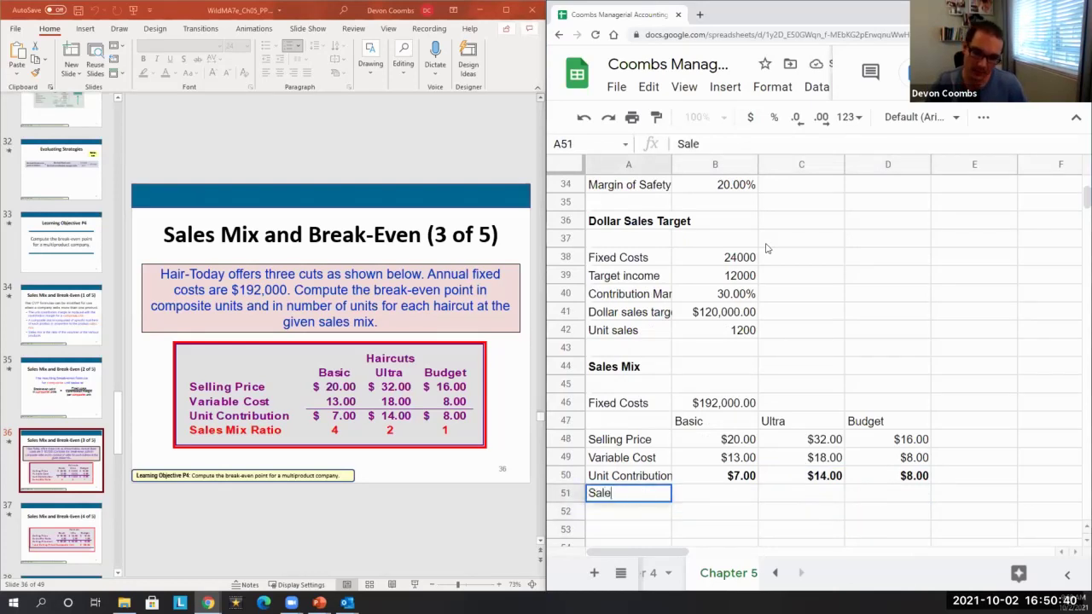
type("s Mix Ratio")
key("Tab")
type("4")
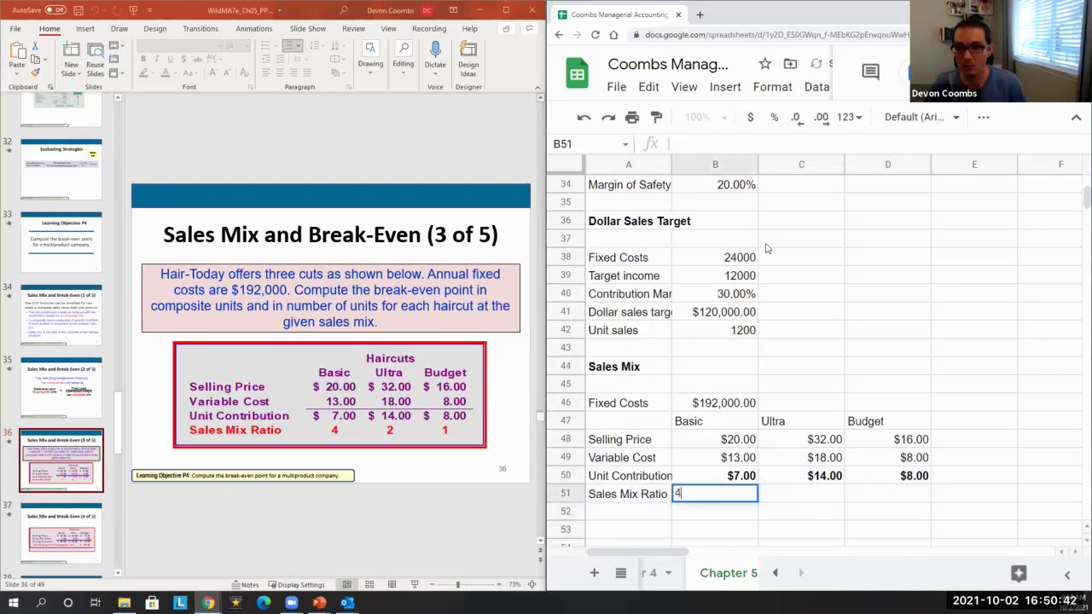
key("Tab")
type("2")
key("Tab")
type("1")
key("Return")
Step: Select the three ratio cells B51:D51
key("Up")
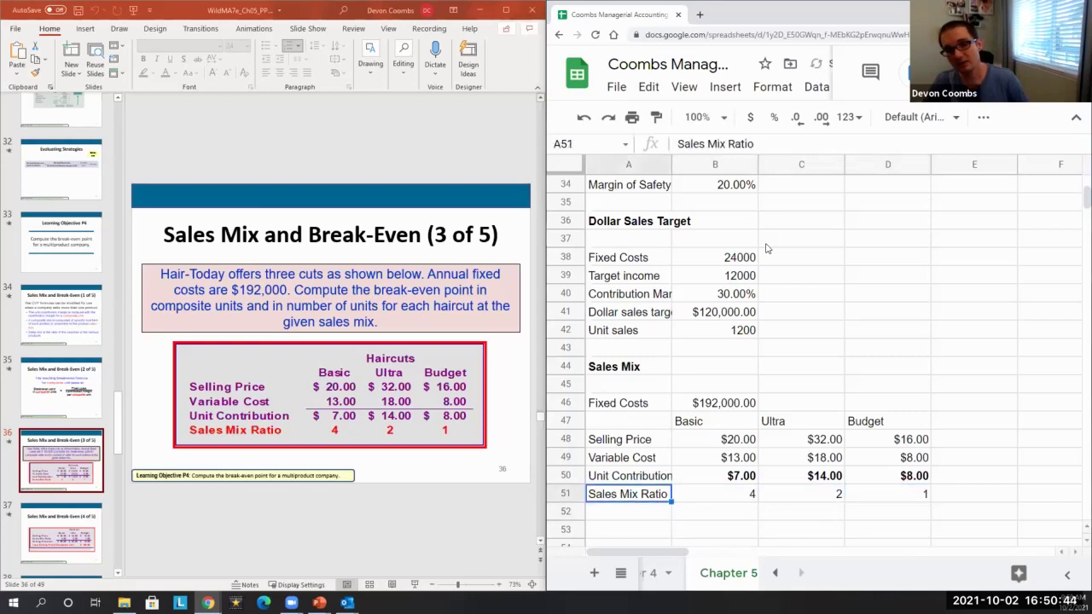
key("Right")
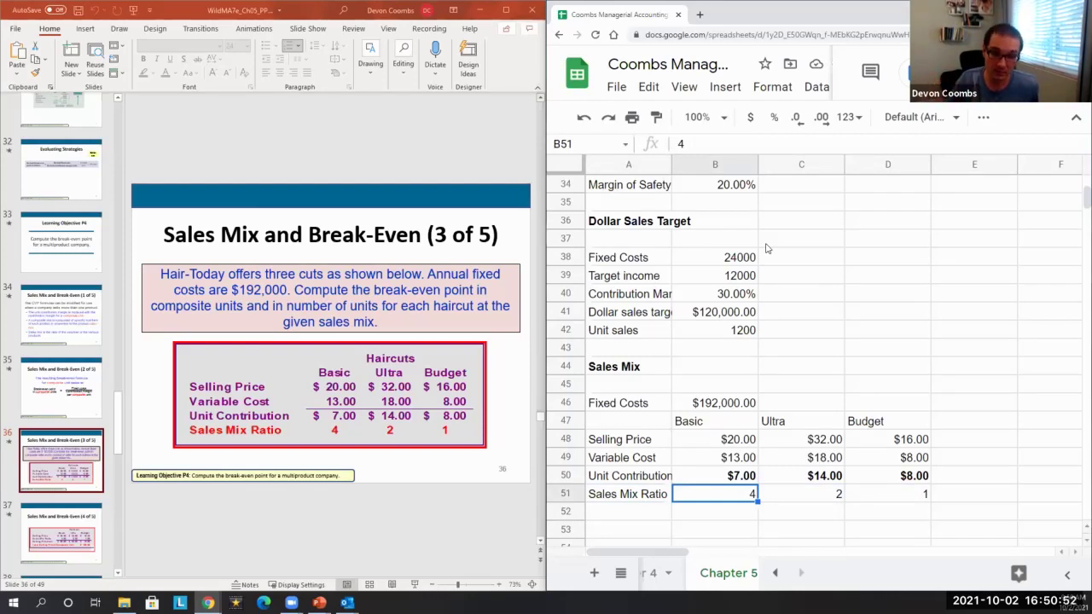
key("Up")
key("Up")
key("Up")
key("Up")
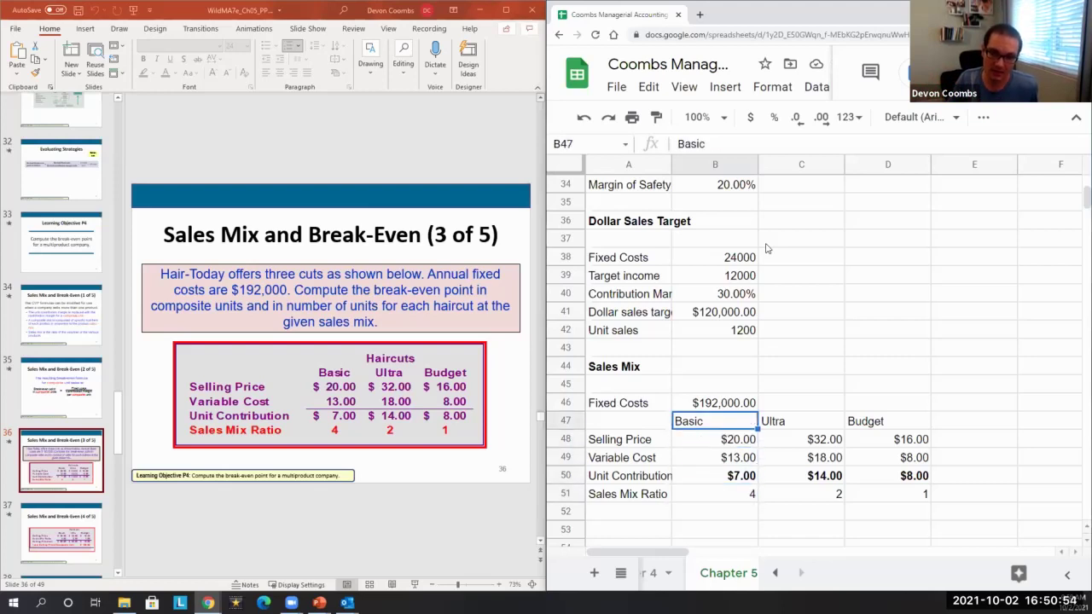
key("Down")
key("Down")
key("Down")
key("Down")
key("shift+Right")
key("shift+Right")
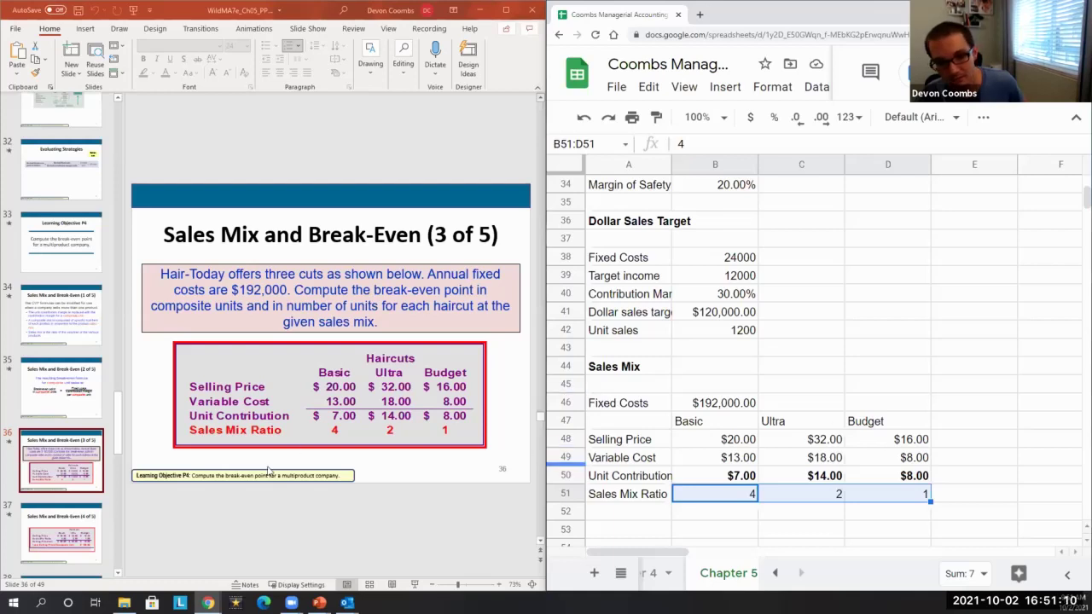
Step: Enter a Selling Price label with a price-times-ratio formula, then move both into row 52
left_click(70, 502)
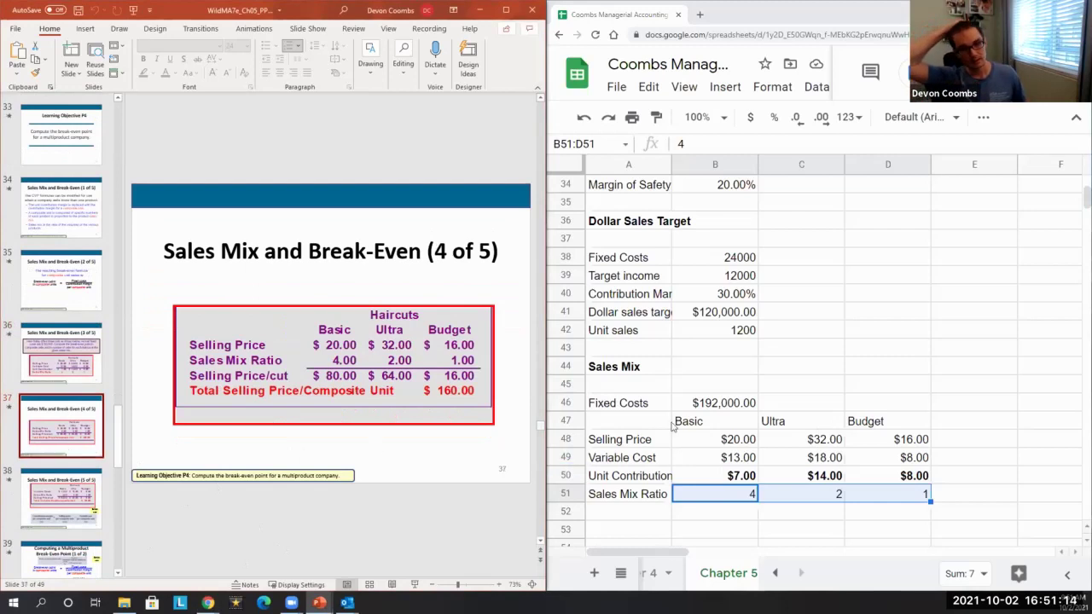
left_click(636, 511)
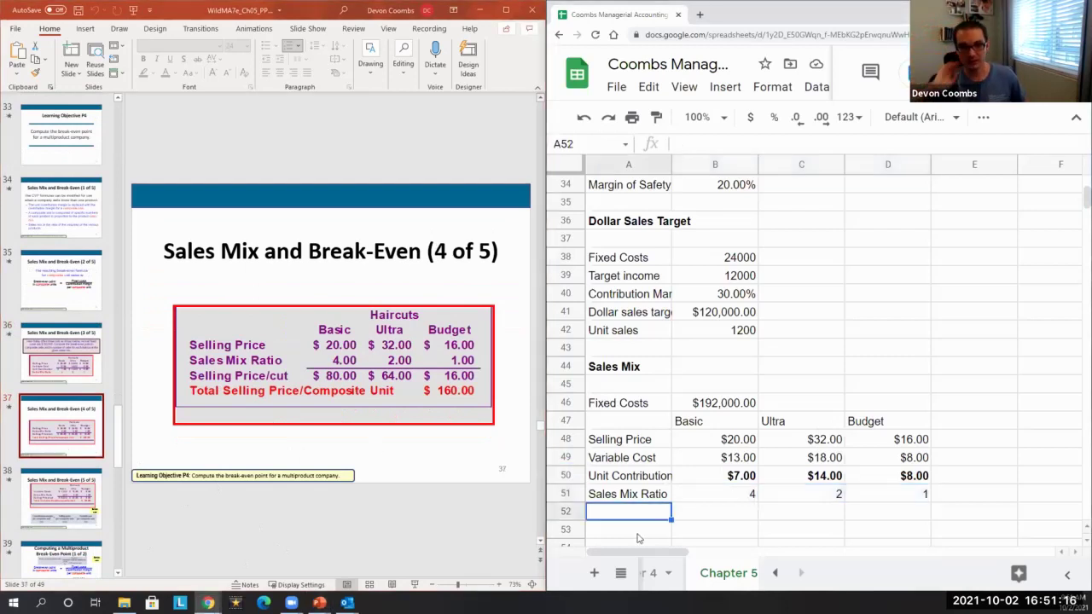
type("Se")
key("Escape")
key("Down")
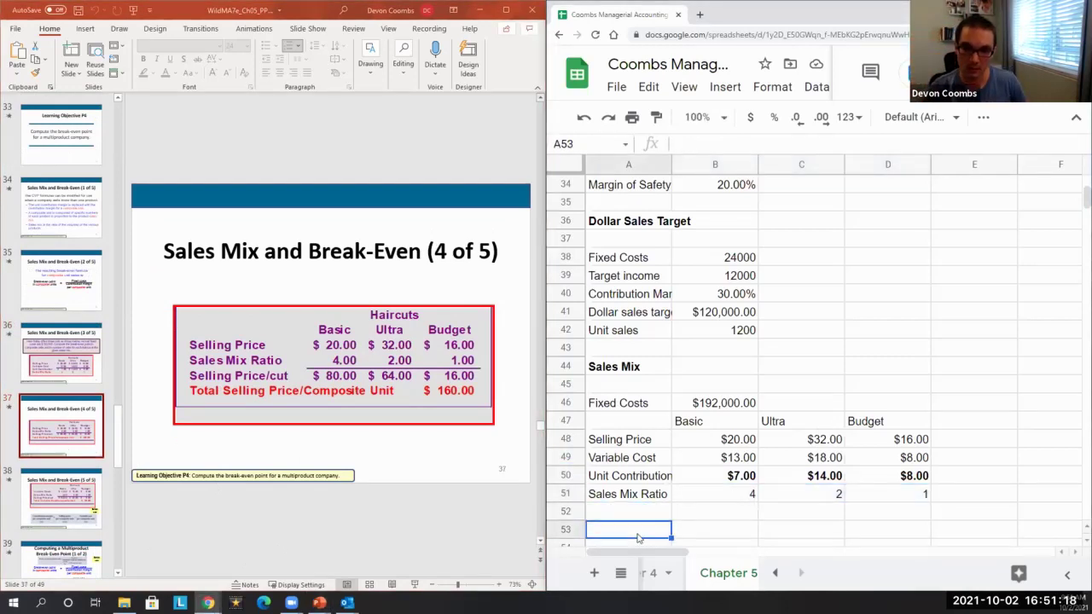
key("Down")
key("Up")
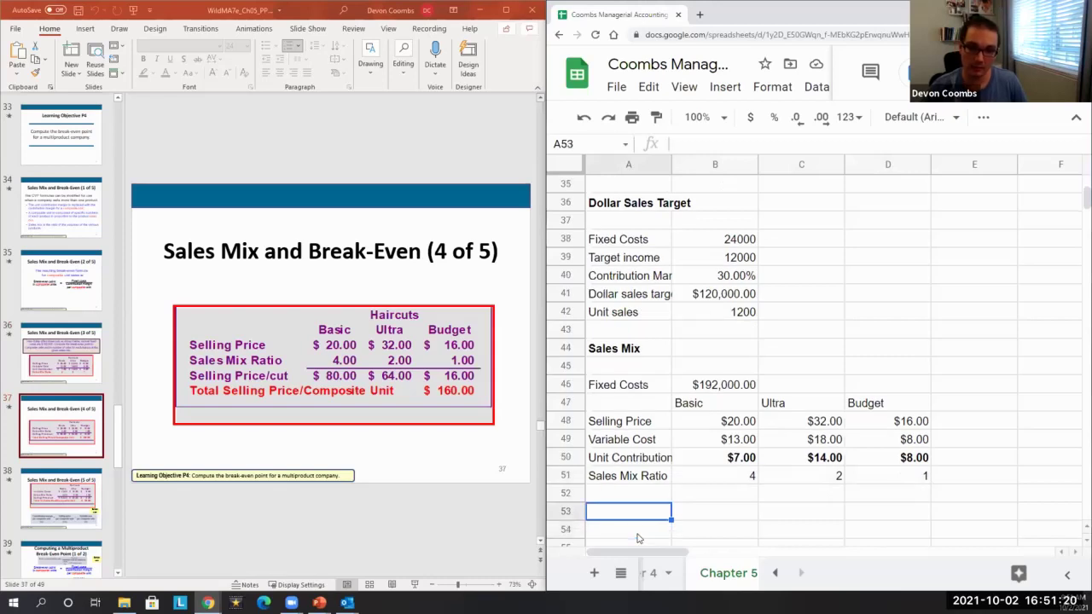
type("Se")
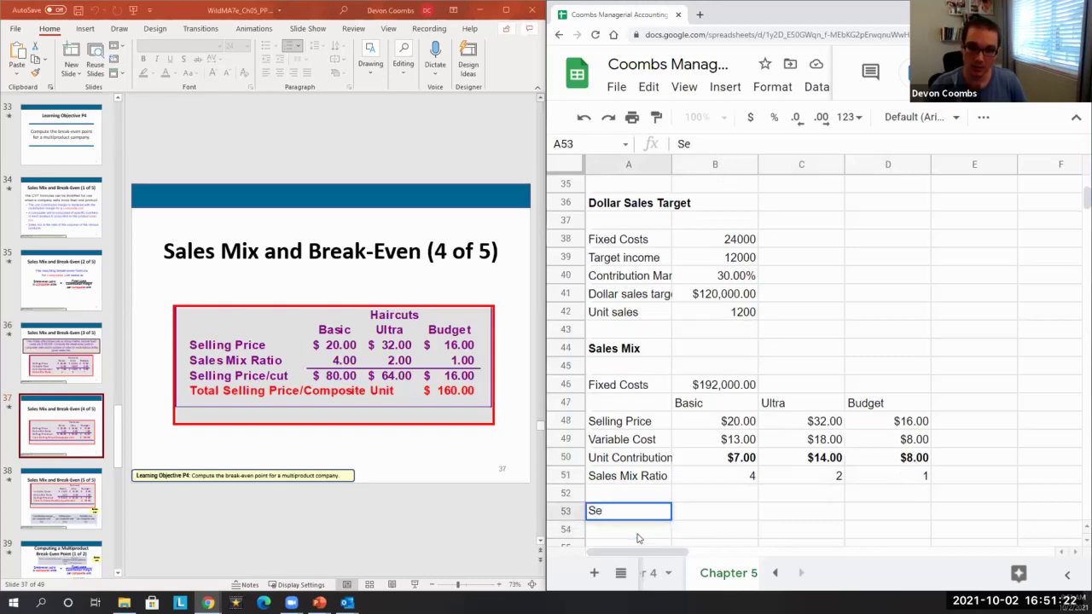
type("lling Price")
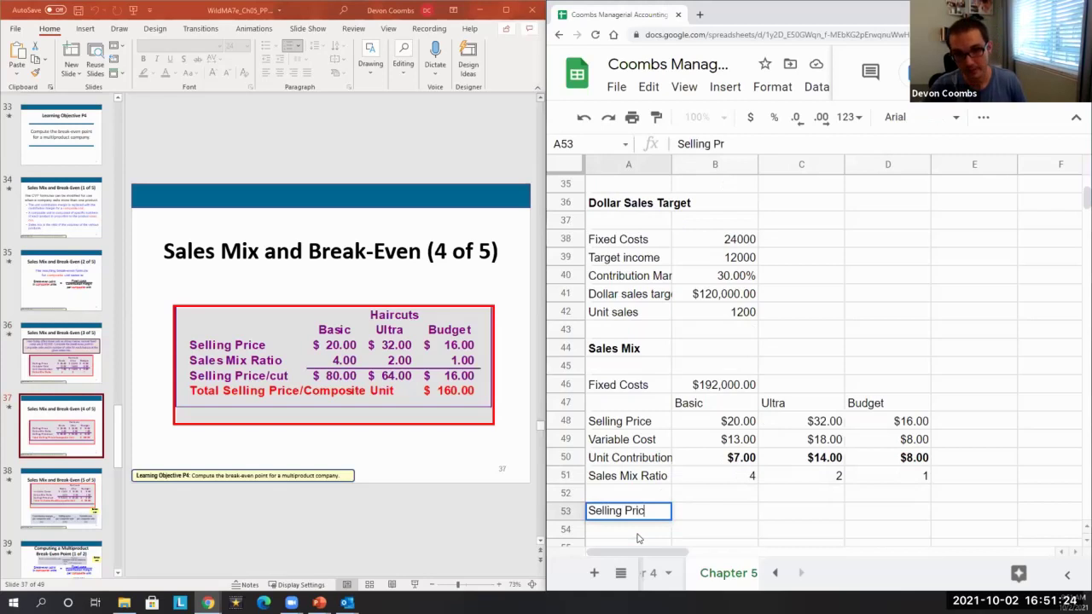
key("Tab")
type("=")
key("Up")
key("Up")
key("Up")
key("Up")
key("Up")
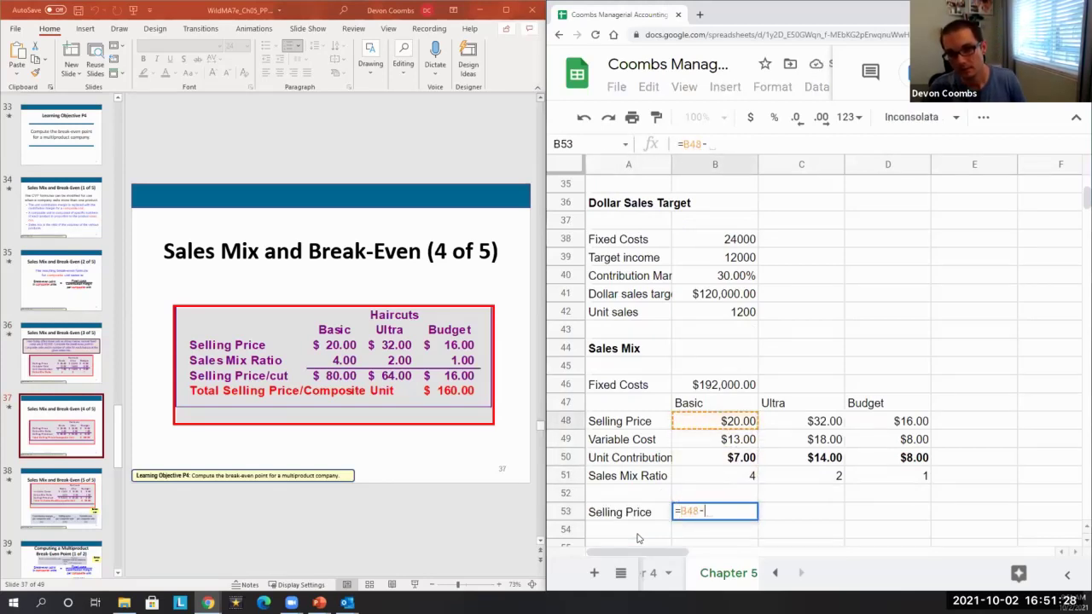
type("*")
key("Up")
key("Up")
key("Return")
key("Up")
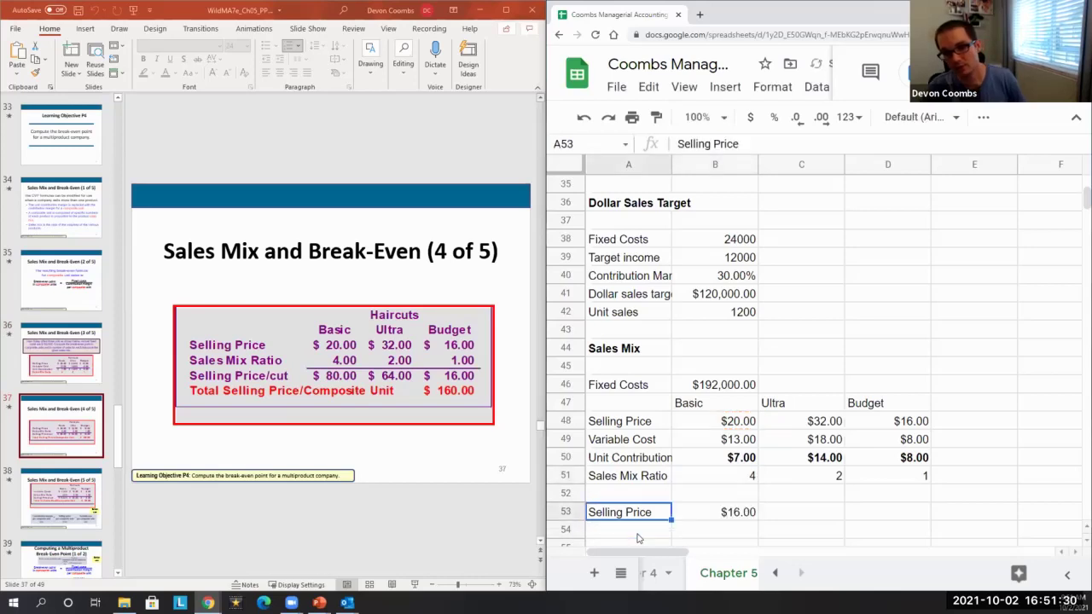
key("shift+Right")
key("ctrl+x")
key("Up")
key("ctrl+v")
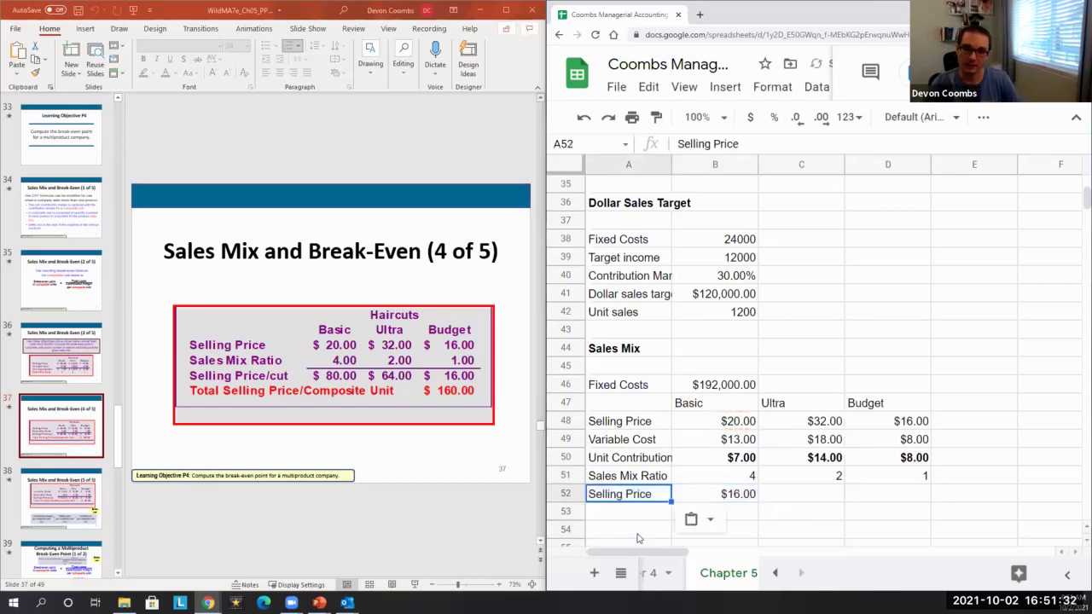
Step: Relabel A52 'Selling price / cut' and fill =B48*B51 across to give $80, $64, $16
key("F2")
key("shift+Left")
key("shift+Left")
key("shift+Left")
key("shift+Left")
key("shift+Left")
key("shift+Left")
key("shift+Left")
key("shift+Left")
key("shift+Left")
key("shift+Left")
key("shift+Left")
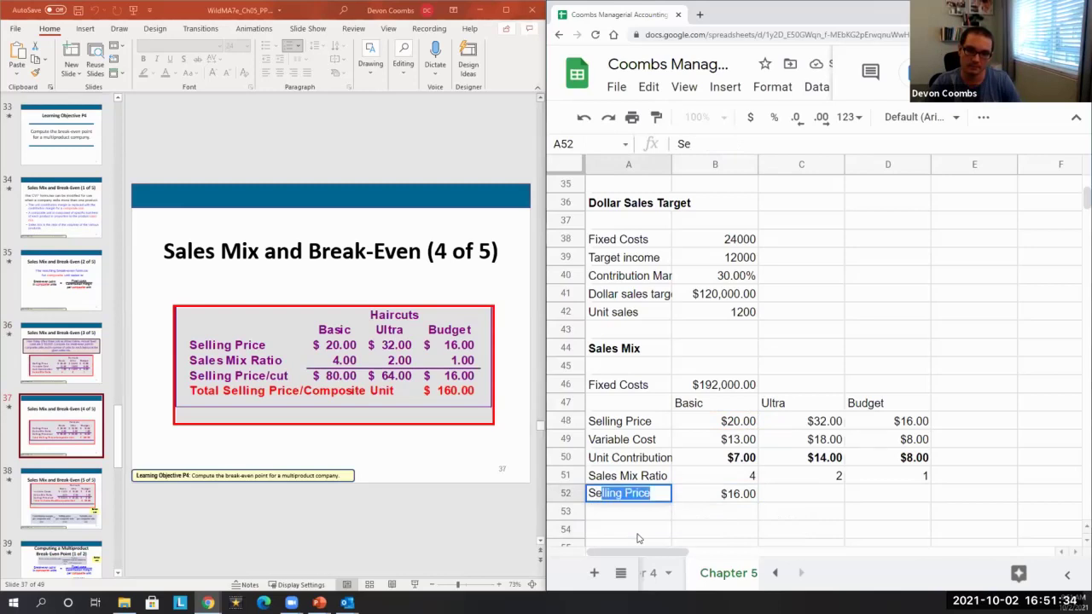
type("ling price / cut")
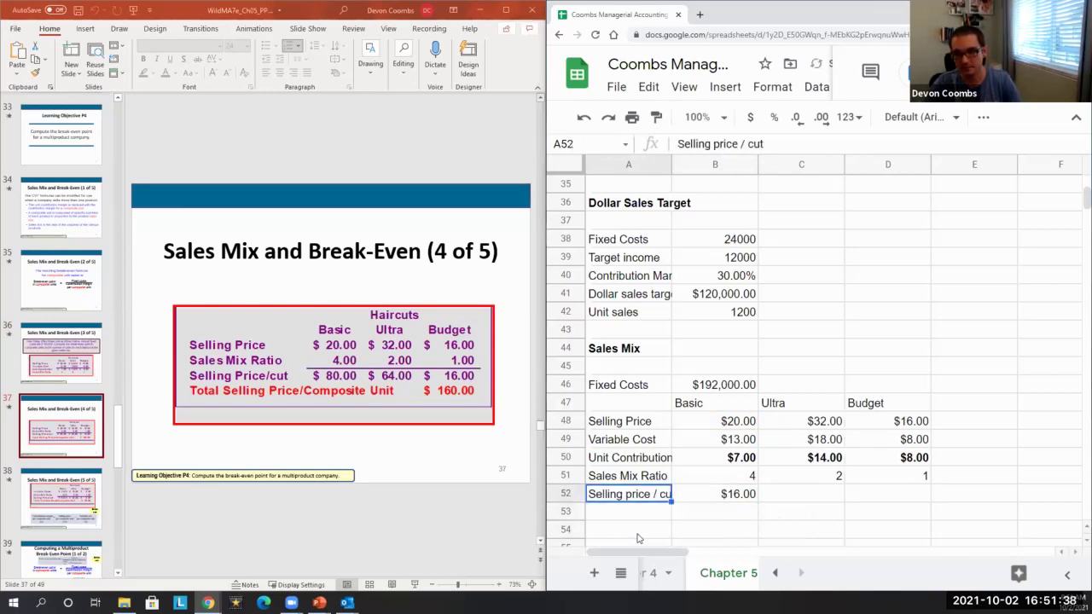
key("Tab")
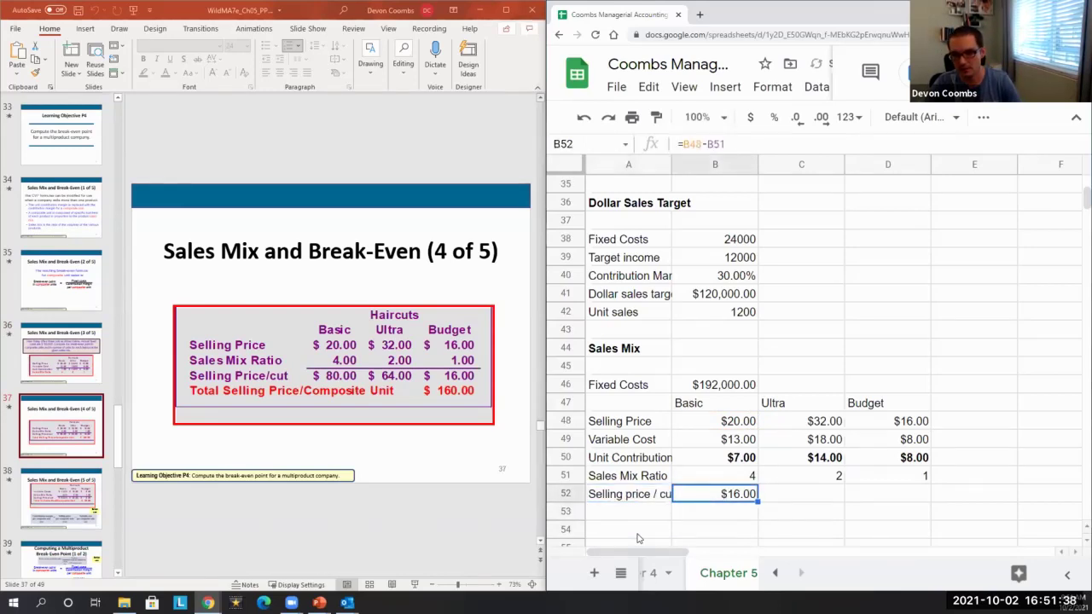
type("=")
key("Up")
key("Up")
key("Up")
key("Up")
type("*")
key("Up")
key("Return")
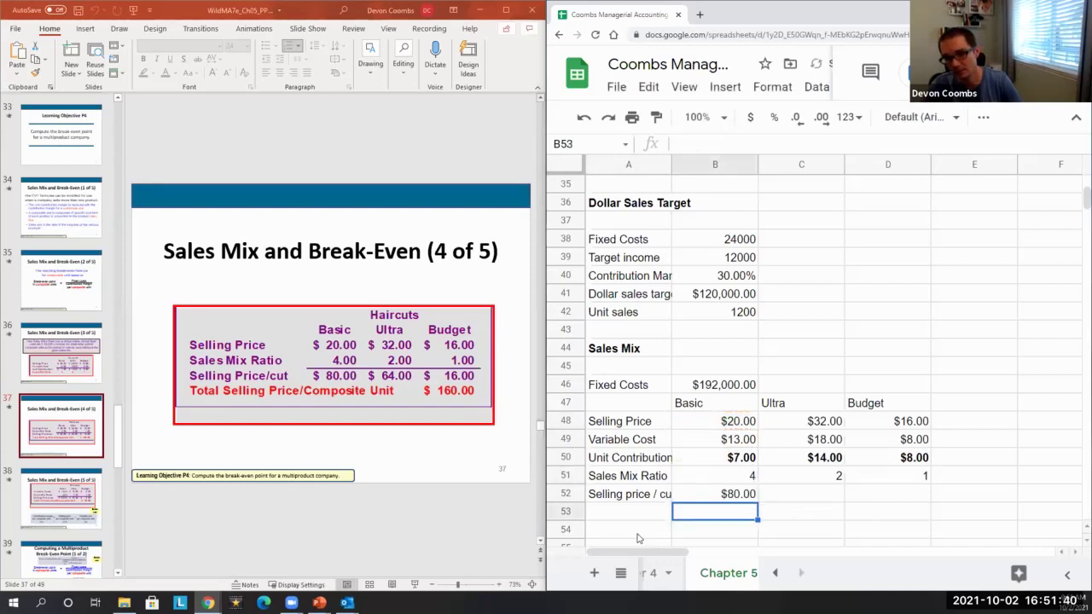
key("Up")
key("ctrl+c")
key("Right")
key("ctrl+v")
key("Right")
key("ctrl+v")
Step: Add 'Composite / unit' in A53 with =B52+C52+D52 in D53, totalling $160.00
key("Down")
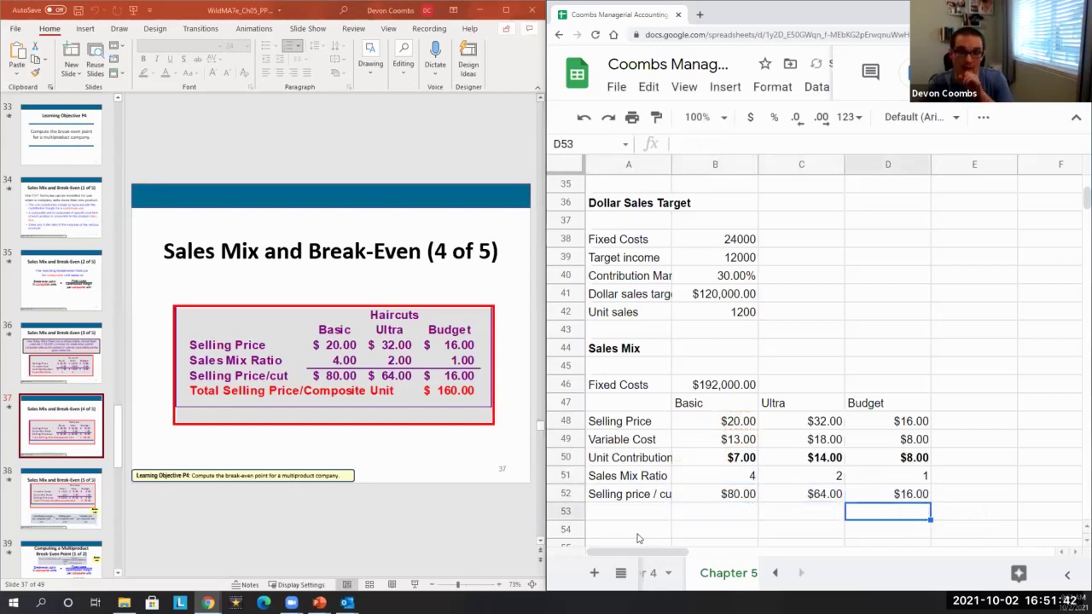
key("Left")
key("Left")
key("Left")
type("Compo")
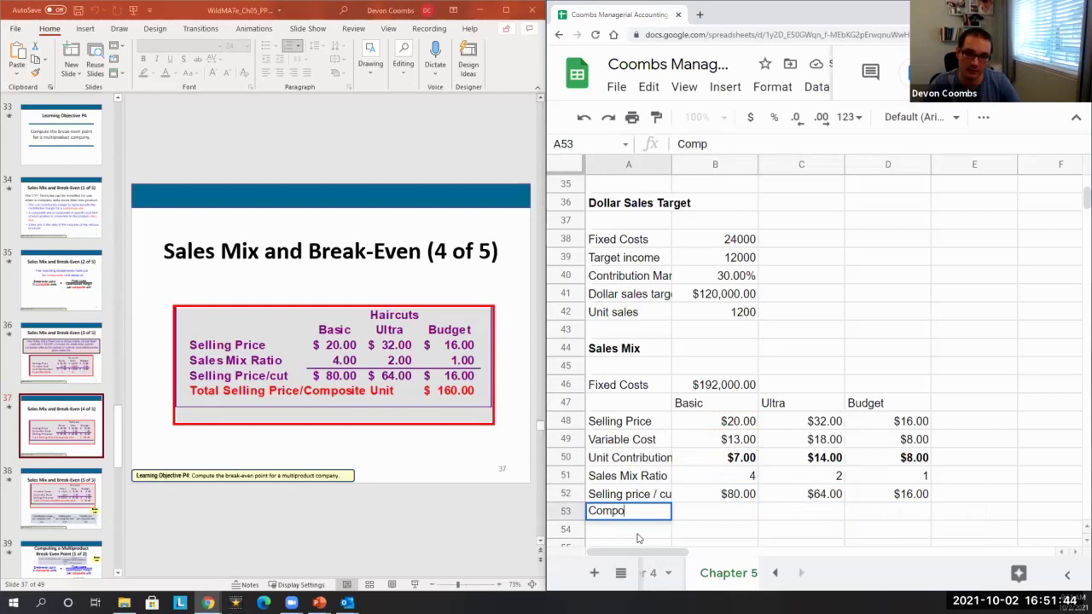
type("site ")
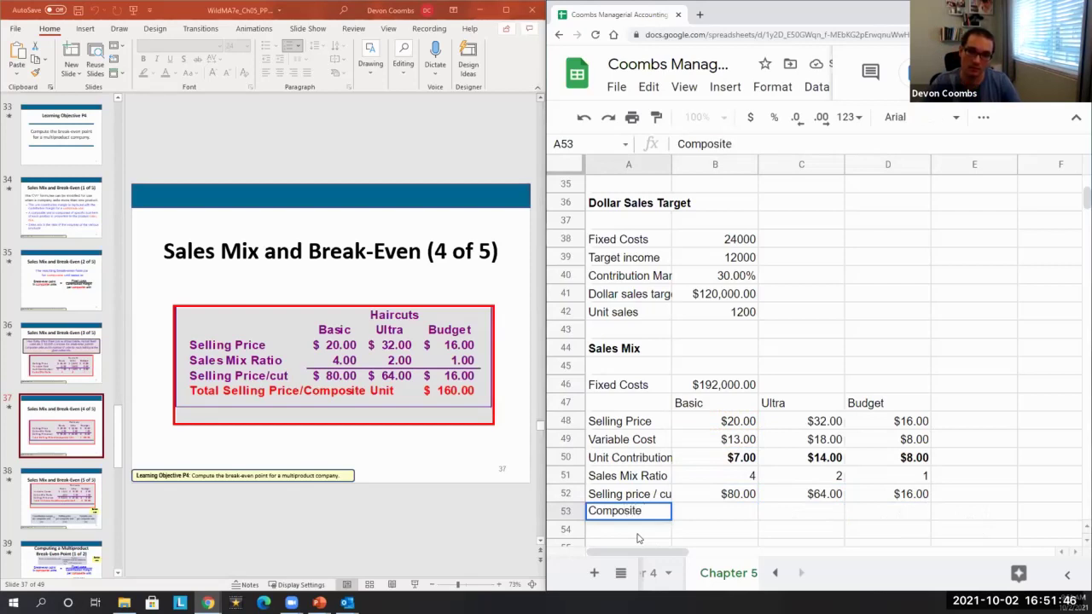
type("/ unit")
key("Return")
key("Up")
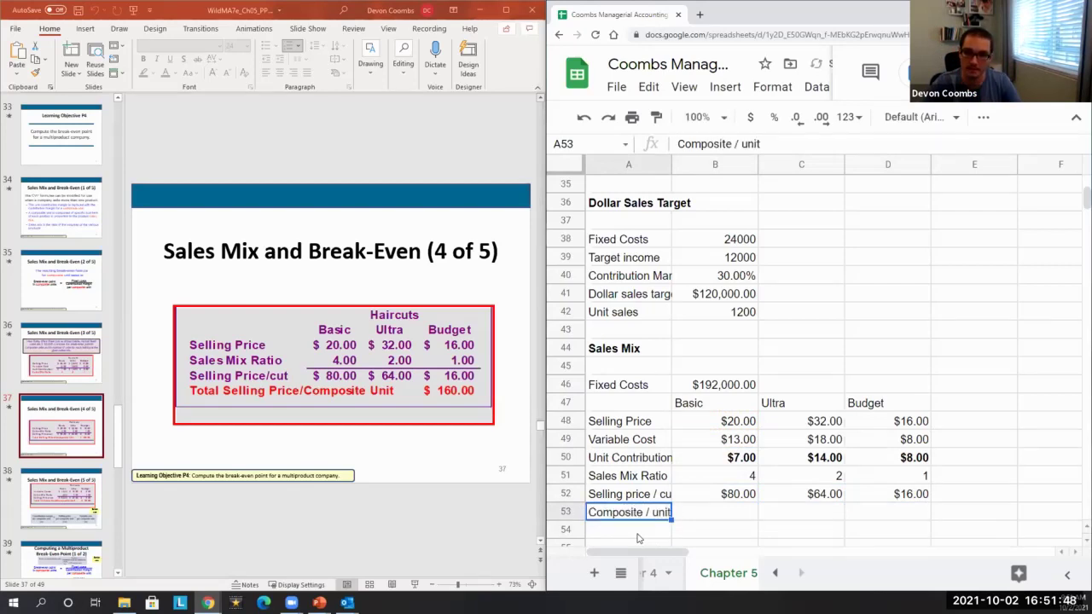
key("Right")
key("Right")
key("Right")
type("=")
key("Up")
key("Left")
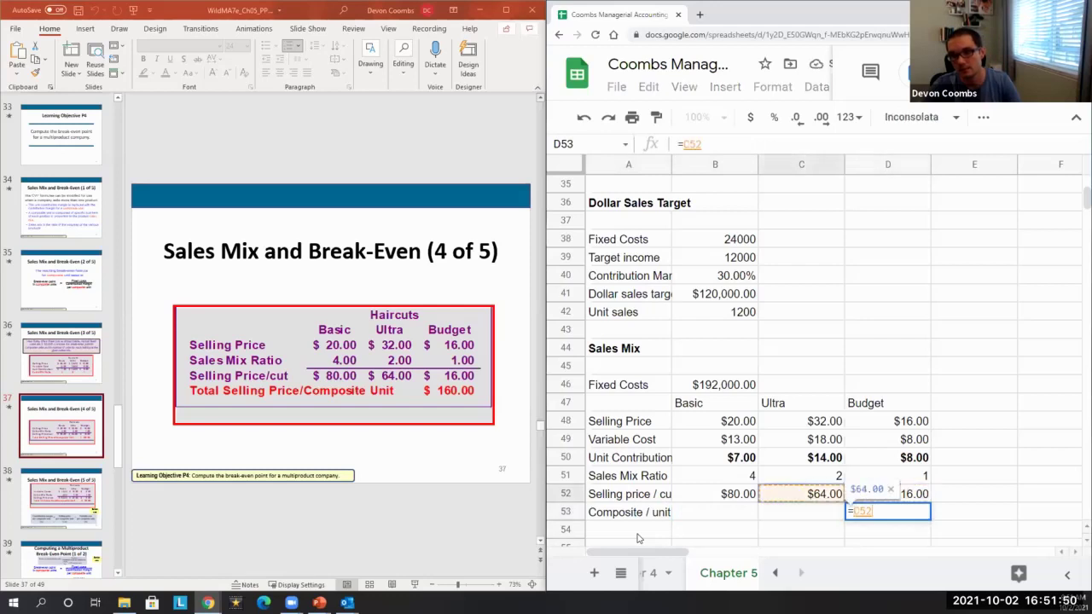
key("Left")
type("+")
key("Up")
key("Left")
type("+")
key("Up")
key("Return")
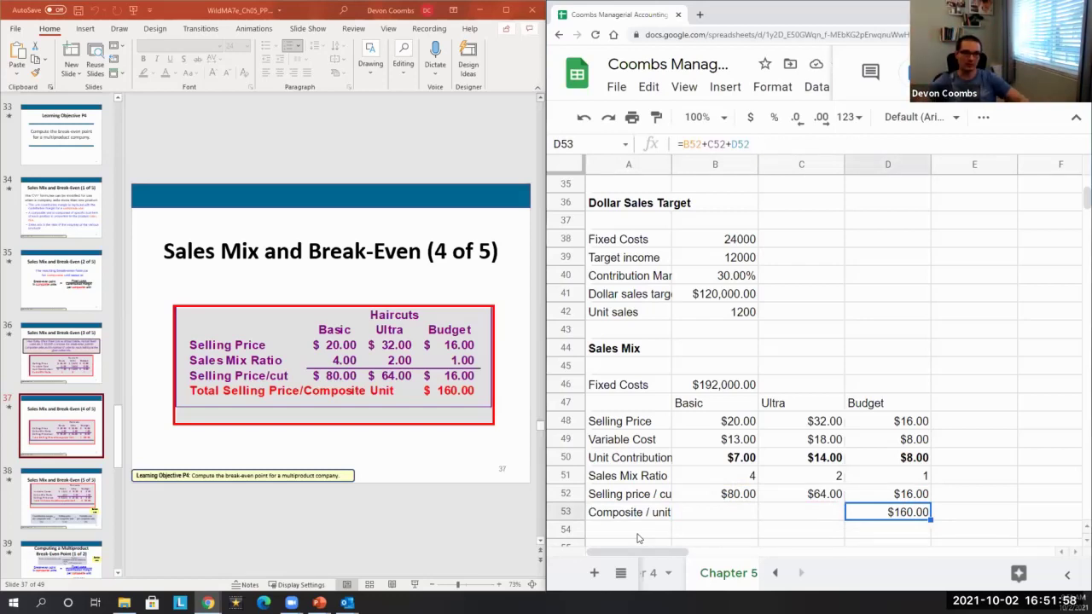
Step: Label row 54 'Compositive cariable cost' and enter Basic variable cost times its sales mix ratio
left_click(49, 500)
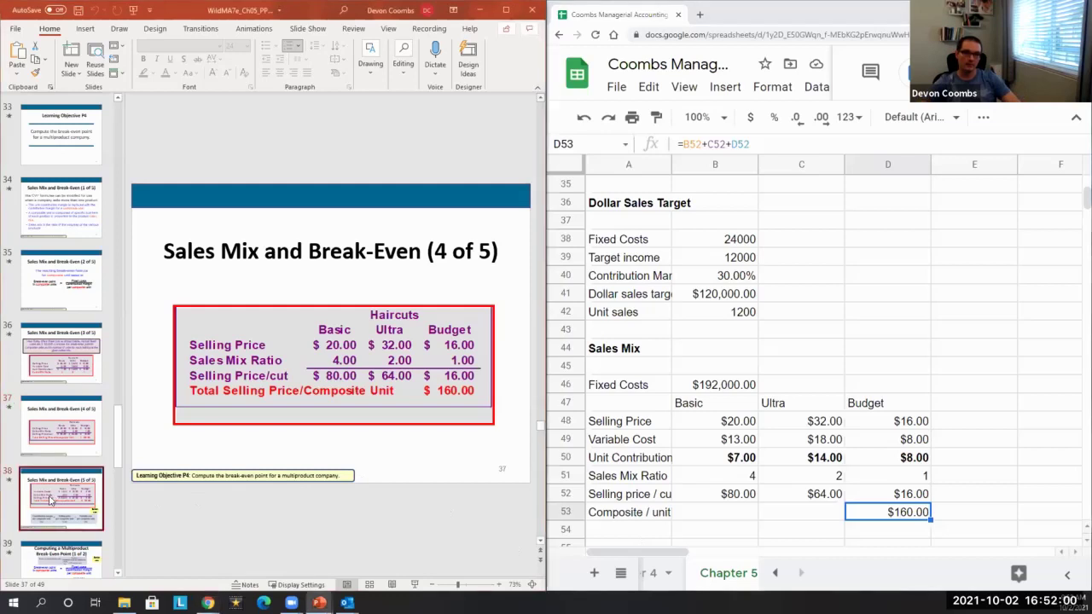
left_click(611, 517)
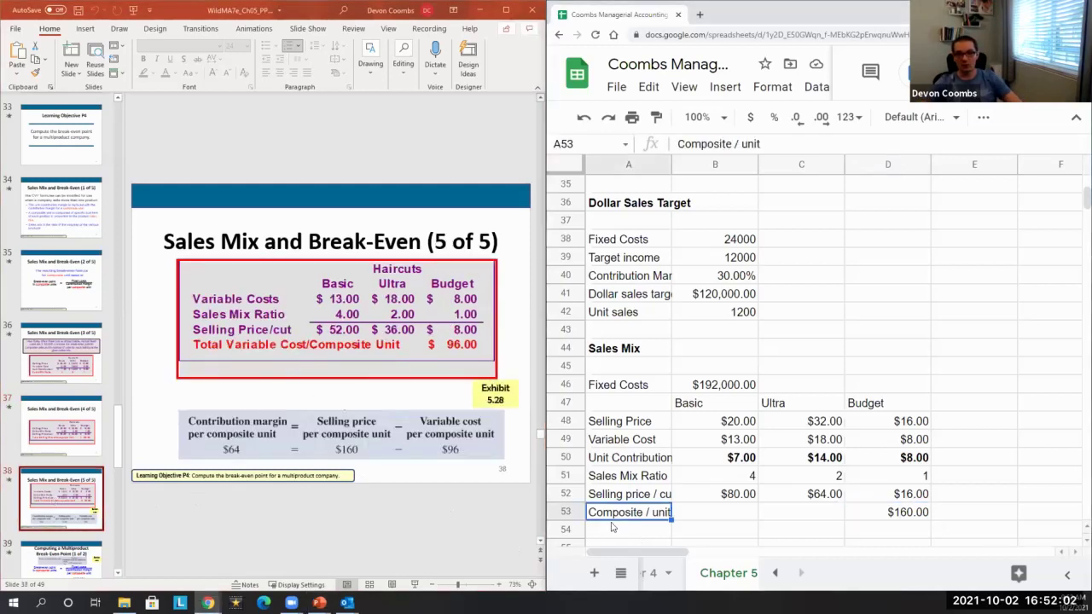
left_click(612, 528)
key("Return")
key("Up")
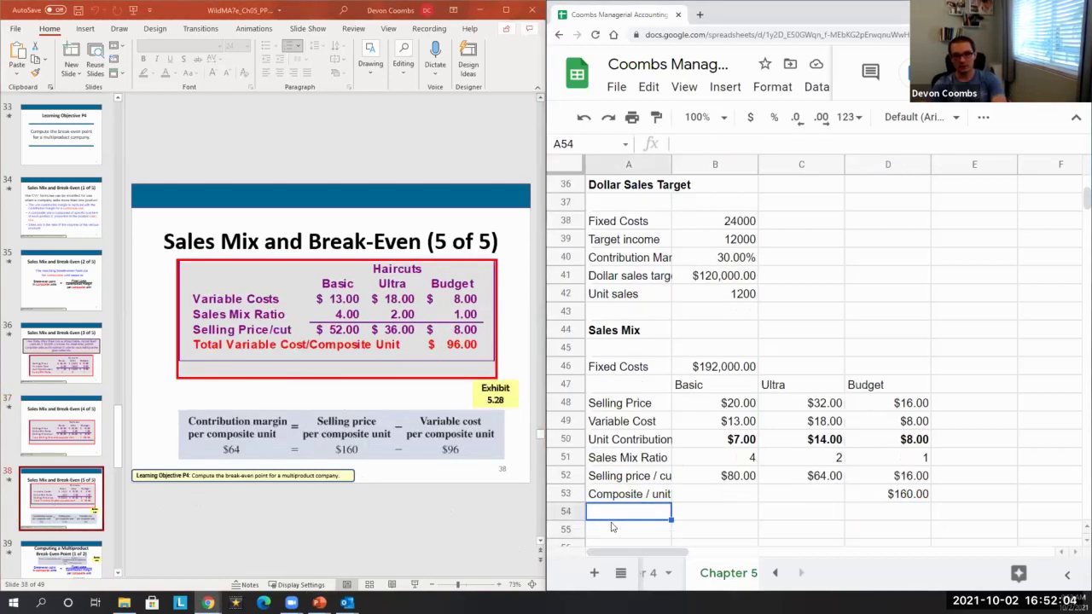
type("Compositive c")
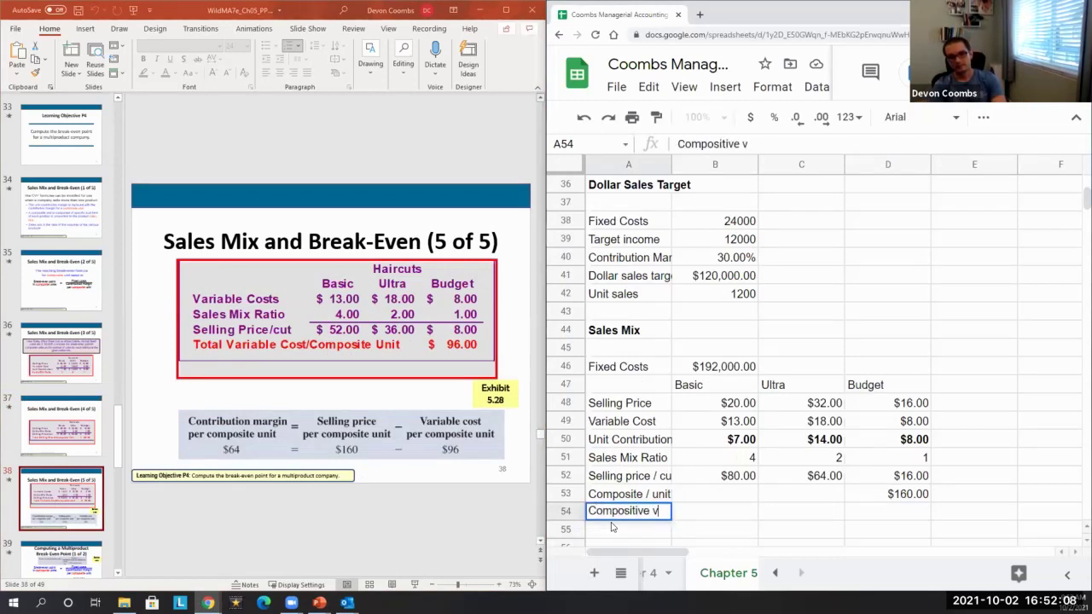
type("ariable cost")
key("Tab")
type("=")
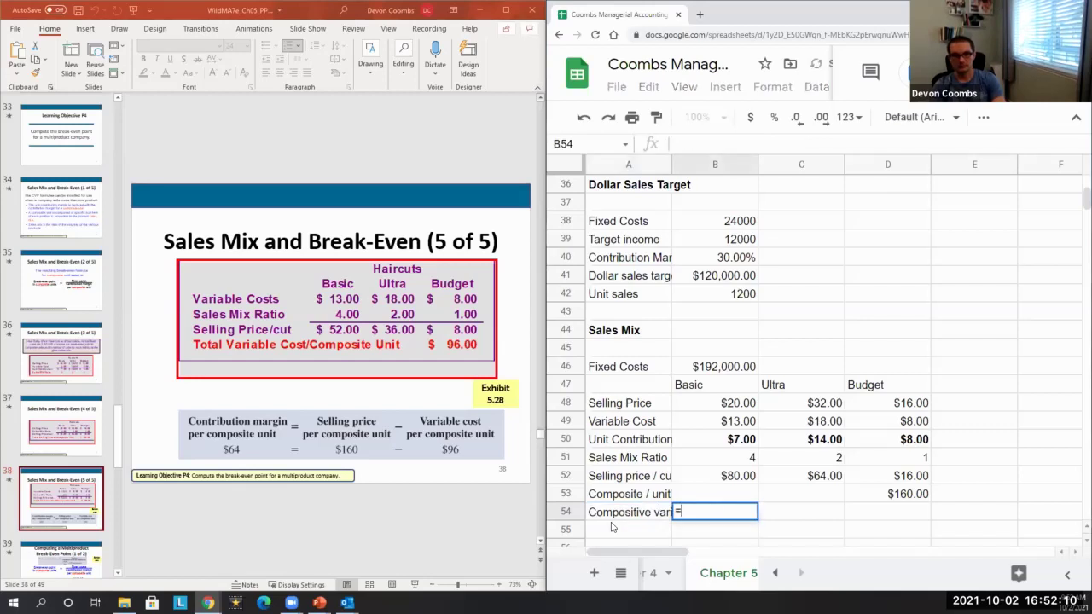
key("Up")
key("Up")
key("Up")
key("Up")
key("Up")
type("*")
key("Up")
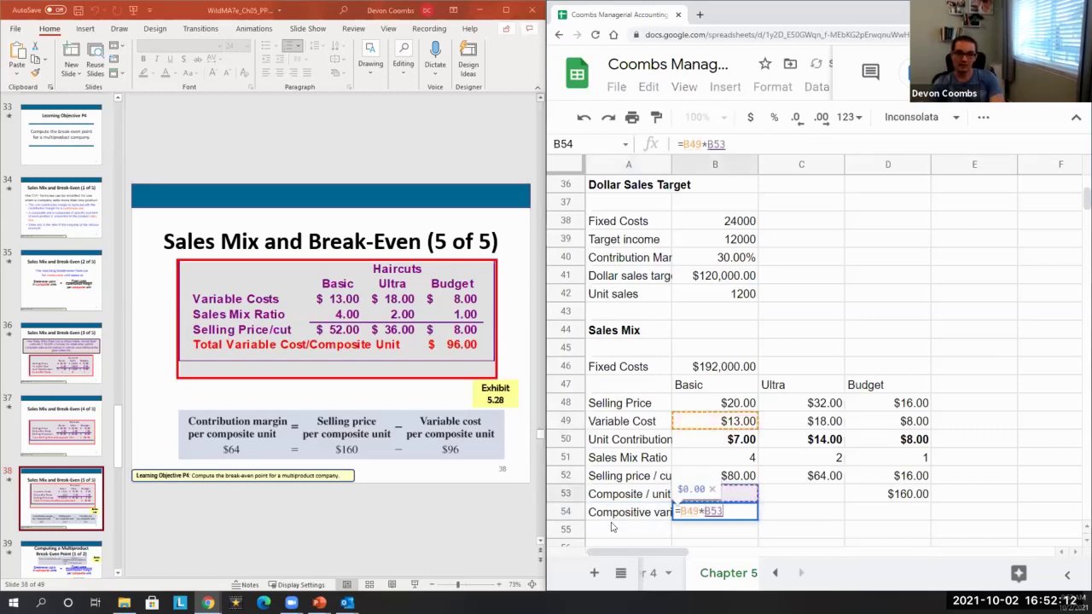
key("Up")
key("Up")
key("Return")
Step: Copy the composite variable cost formula to Ultra and Budget, giving $52, $36 and $8
key("Up")
key("Right")
key("ctrl+c")
key("Right")
key("ctrl+v")
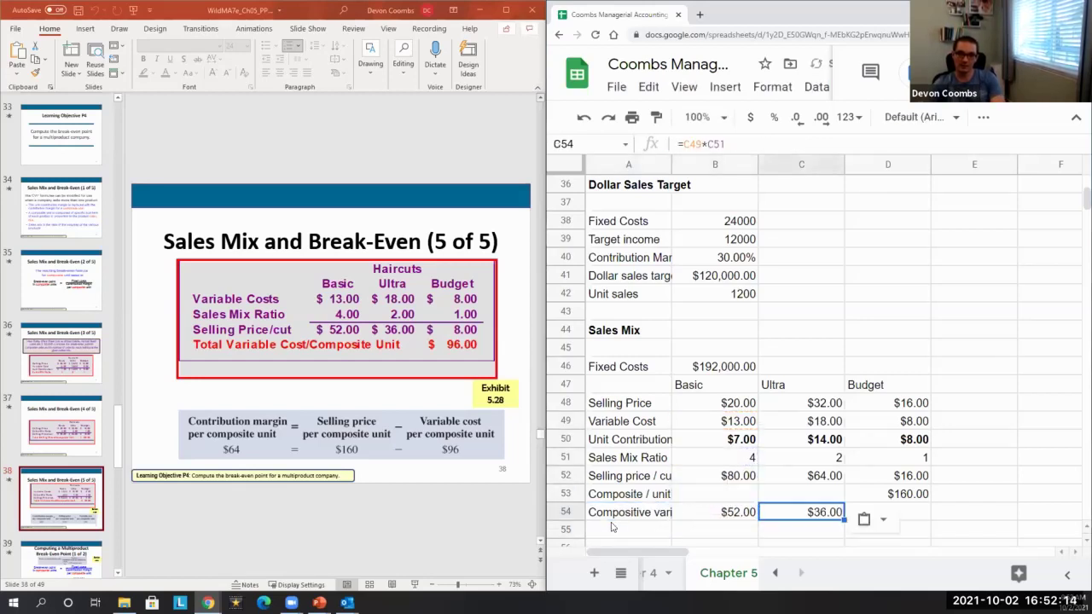
key("ctrl+z")
key("Left")
key("Right")
key("ctrl+v")
key("Right")
type("v")
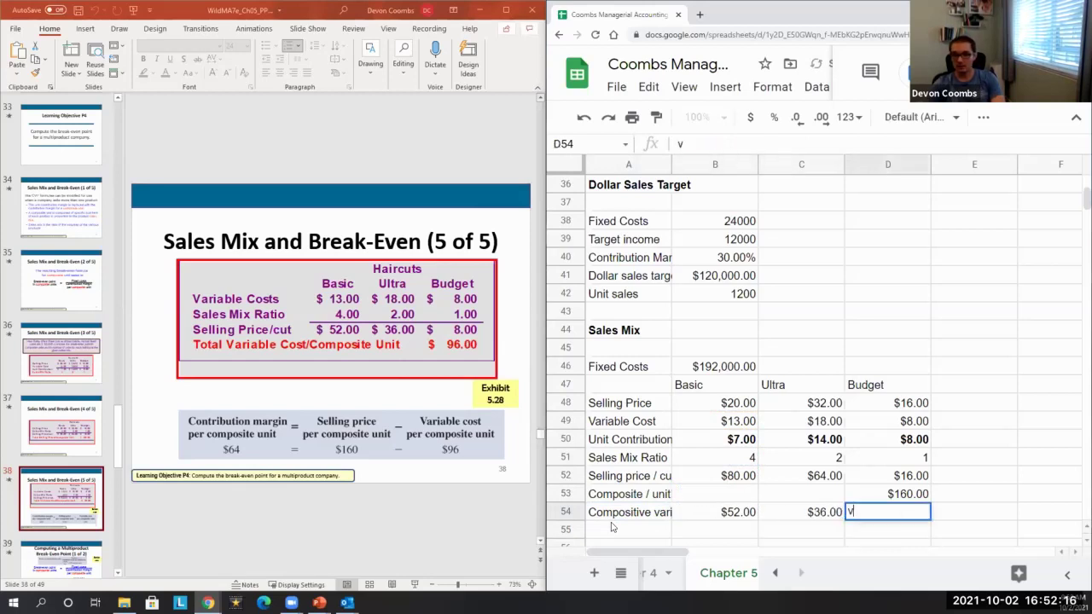
key("Escape")
key("Left")
key("ctrl+c")
key("Right")
key("ctrl+v")
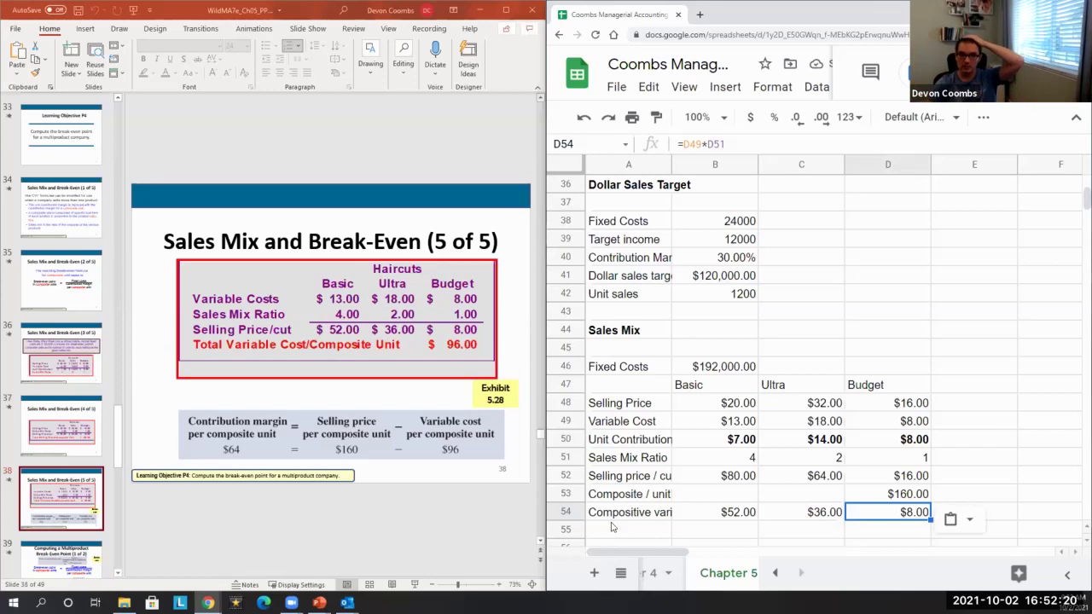
Step: Label A55 'Compostie VC' and total it with =SUM(B54:D54) in D55, giving $96.00
key("Down")
key("Left")
key("Left")
key("Left")
type("Co")
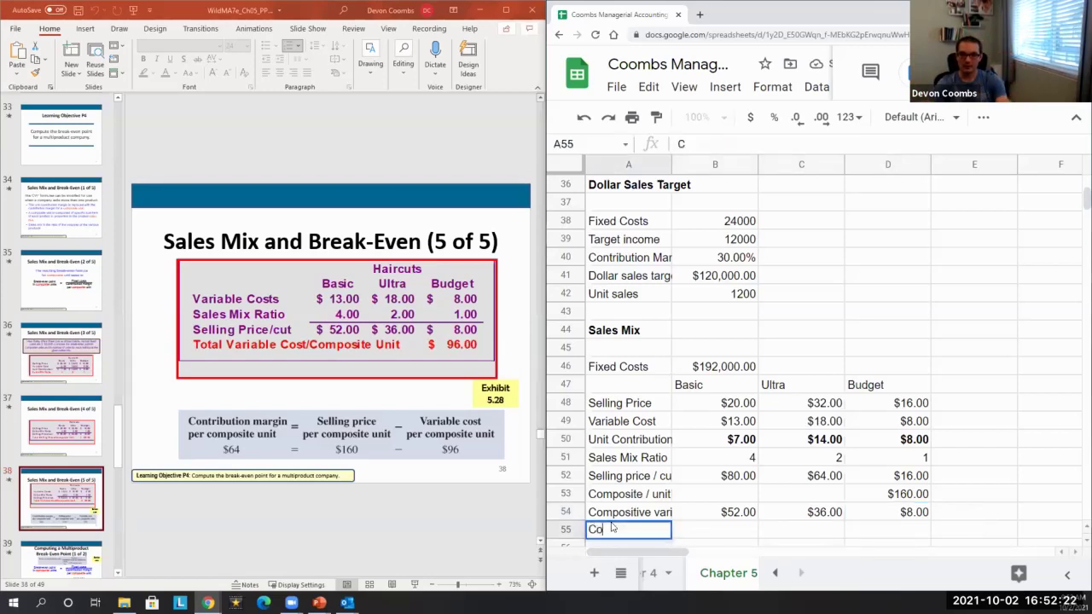
type("mpostiv")
key("BackSpace")
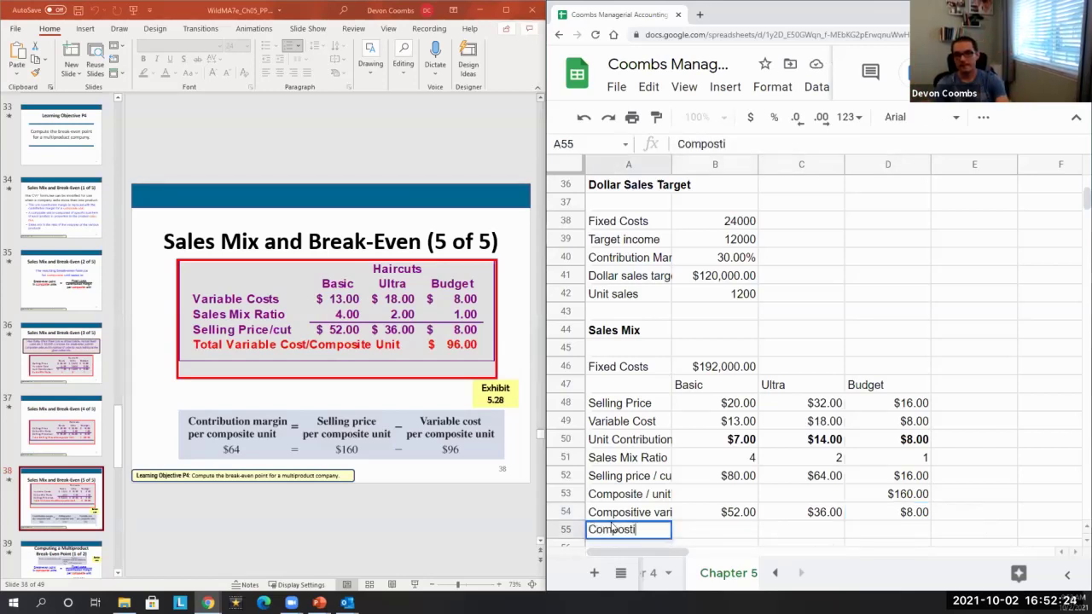
type("e cos")
key("BackSpace")
key("BackSpace")
key("BackSpace")
key("BackSpace")
type("CV")
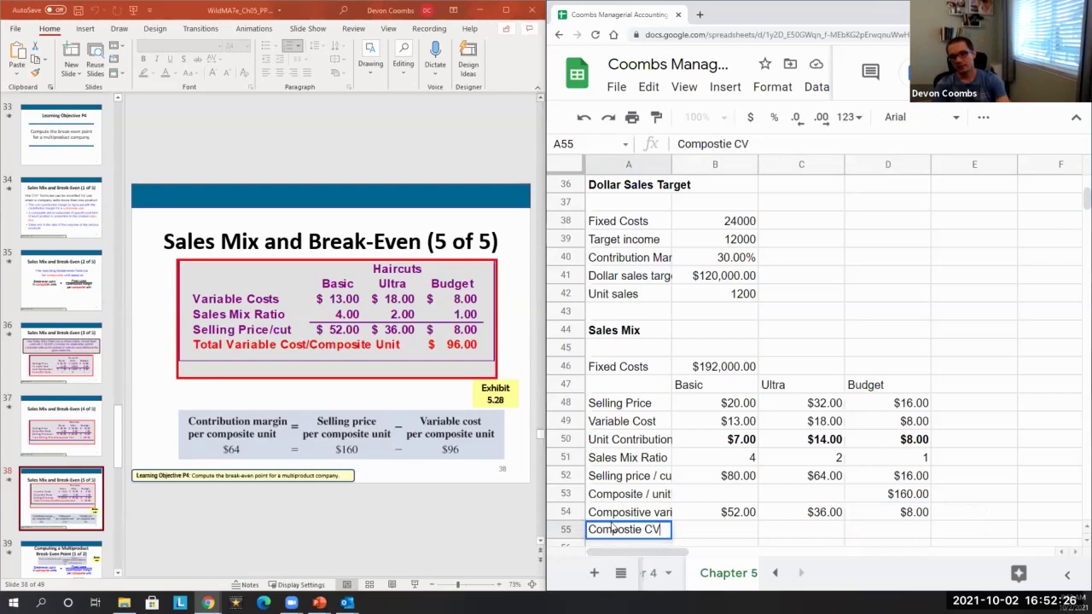
key("BackSpace")
key("BackSpace")
type("VC")
key("Tab")
key("Tab")
key("Tab")
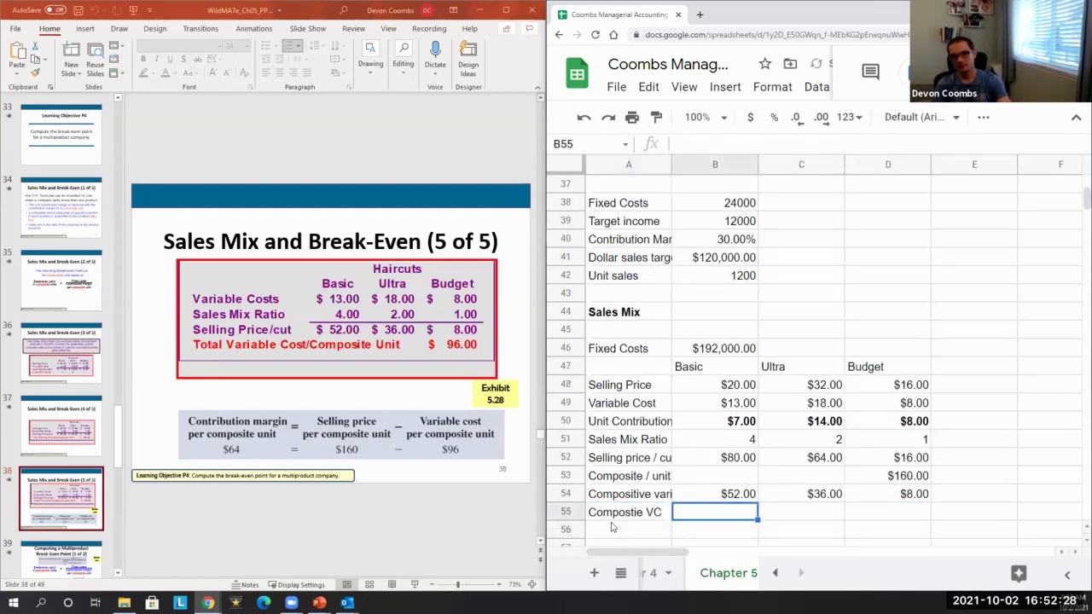
type("=sum(")
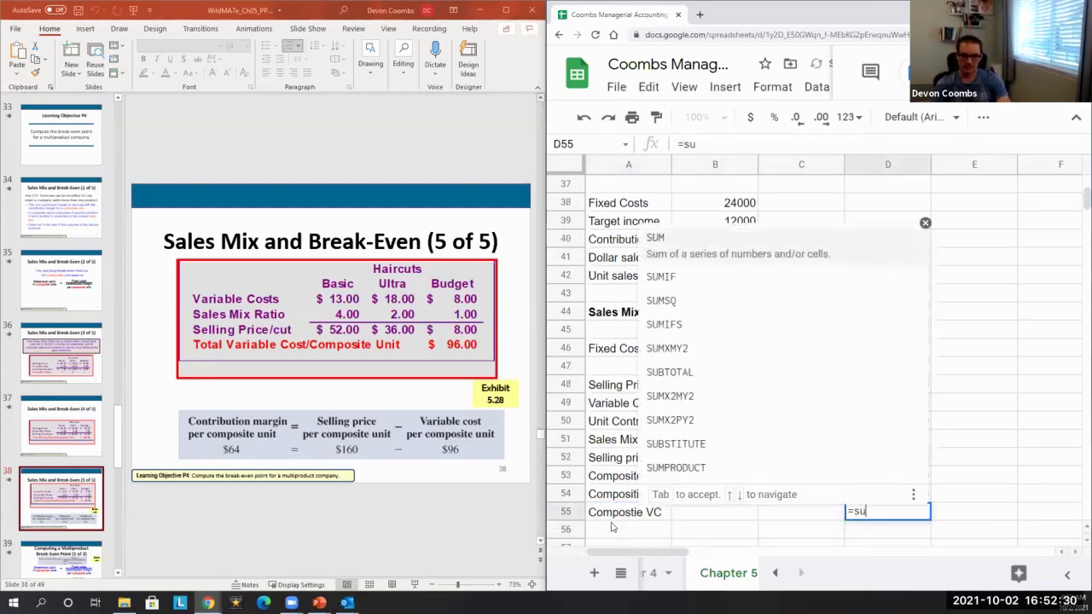
key("Up")
key("shift+Left")
key("shift+Left")
key("Return")
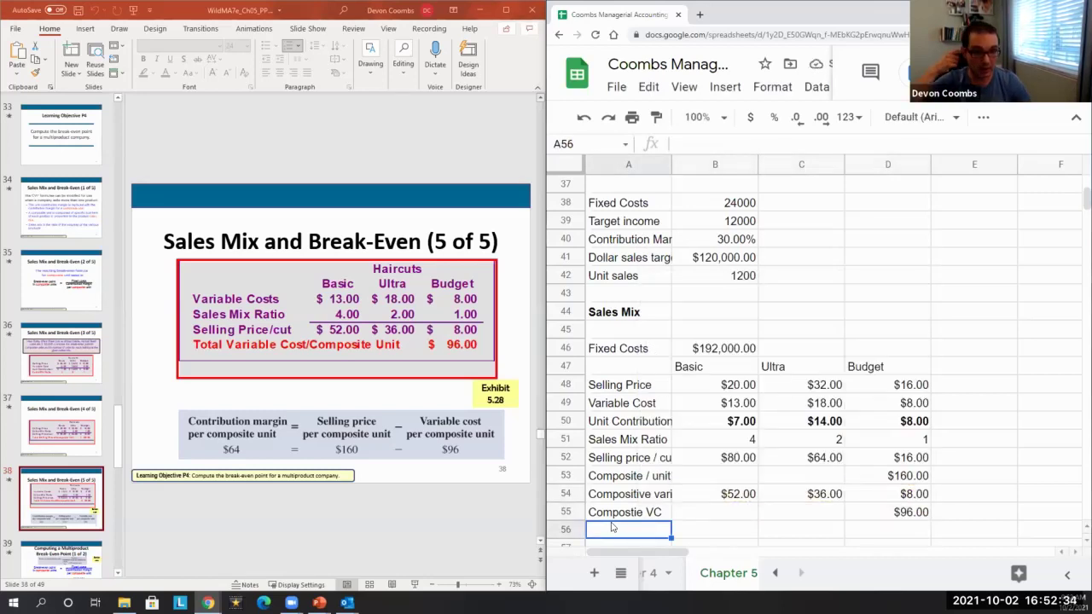
Step: Enter 'Contribution margin - composite' in A56 with =D53-D55 giving $64.00, then advance to slide 39
type("Contr")
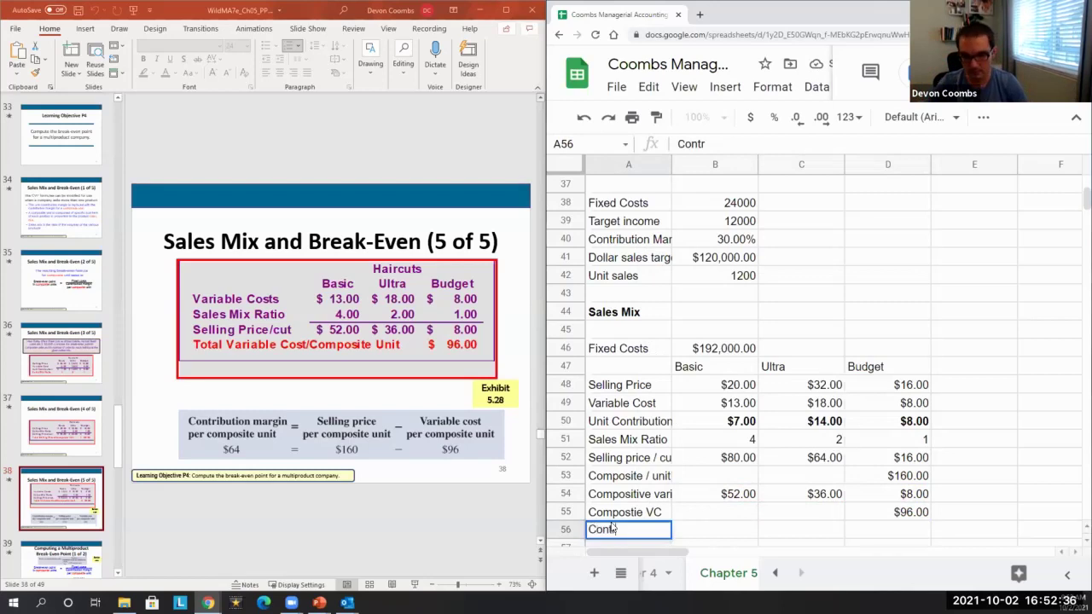
type("ibution mar")
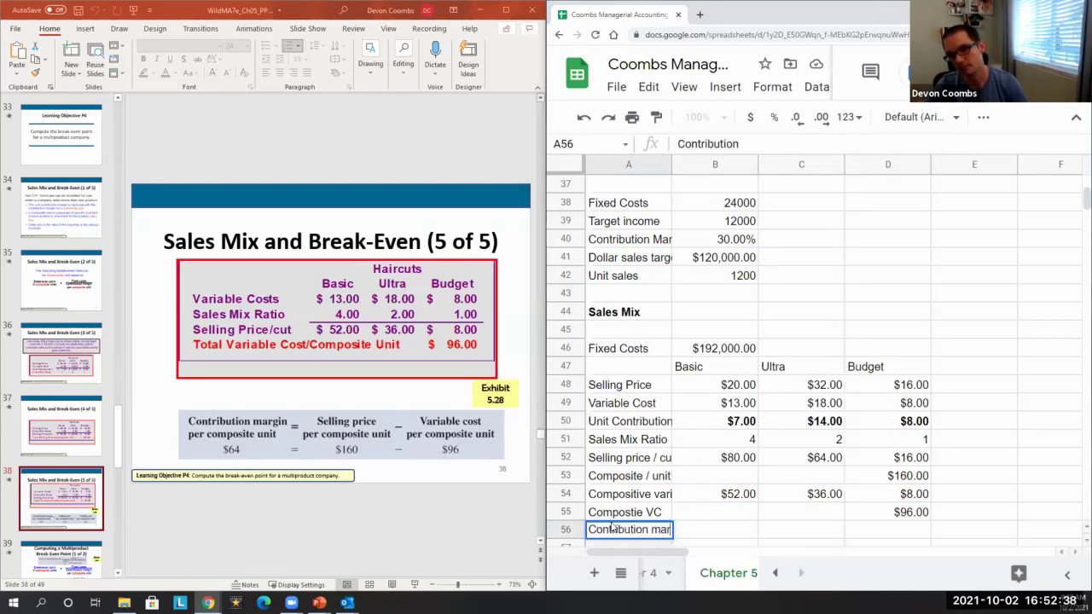
type("gin - composite")
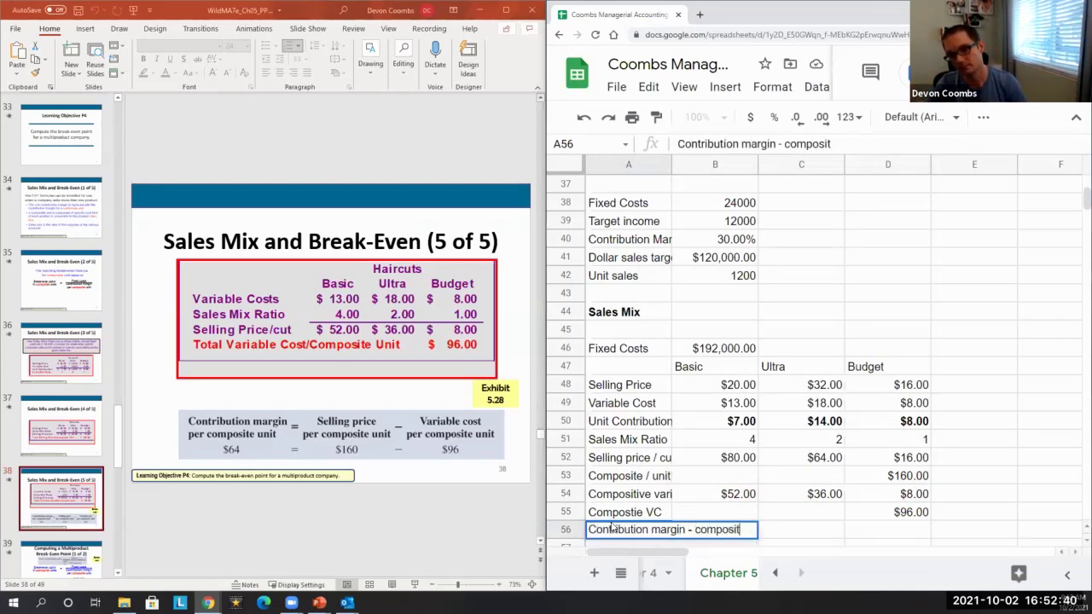
key("Return")
key("Up")
key("Right")
key("Right")
key("Right")
type("=")
key("Up")
key("Up")
key("Up")
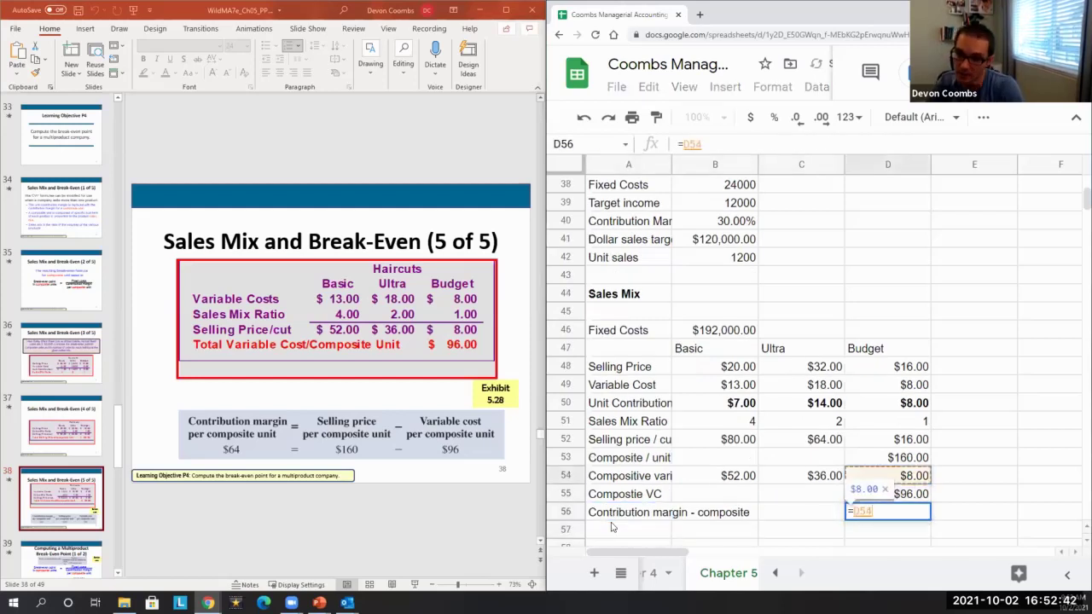
type("-")
key("Up")
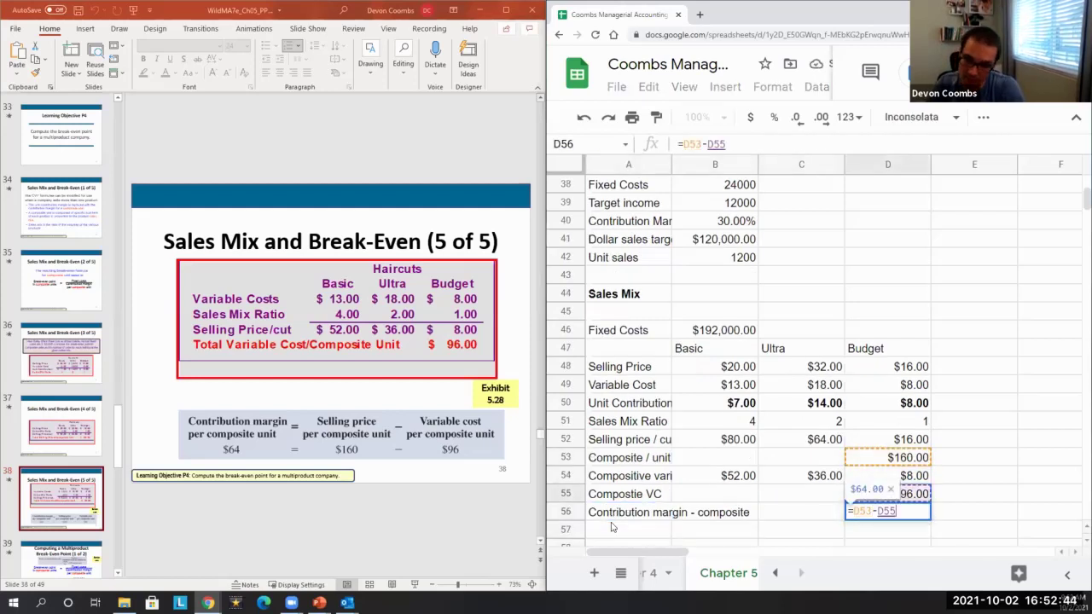
key("Return")
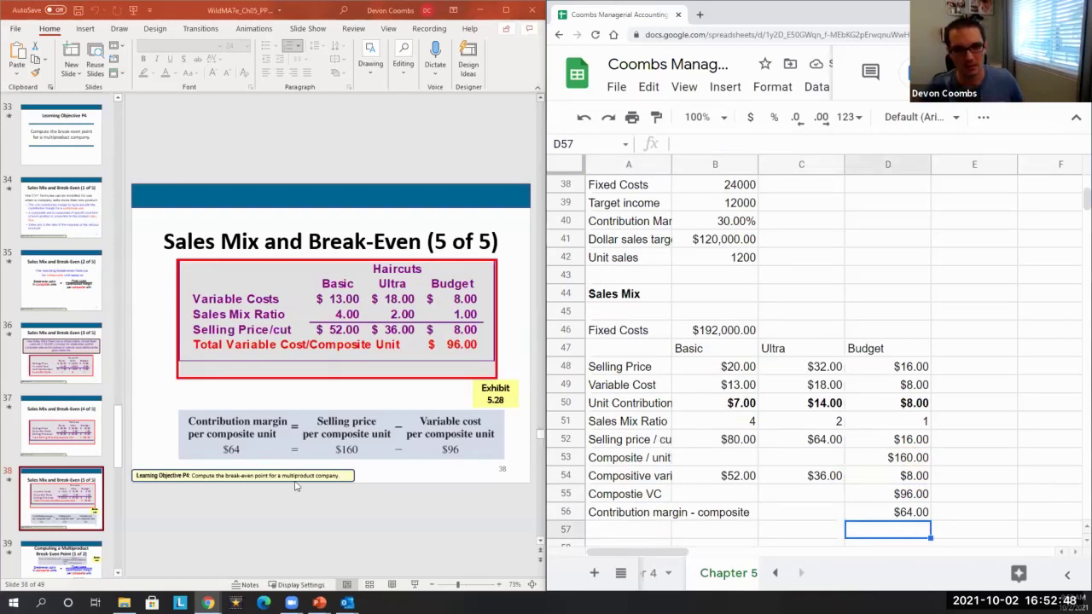
left_click(88, 510)
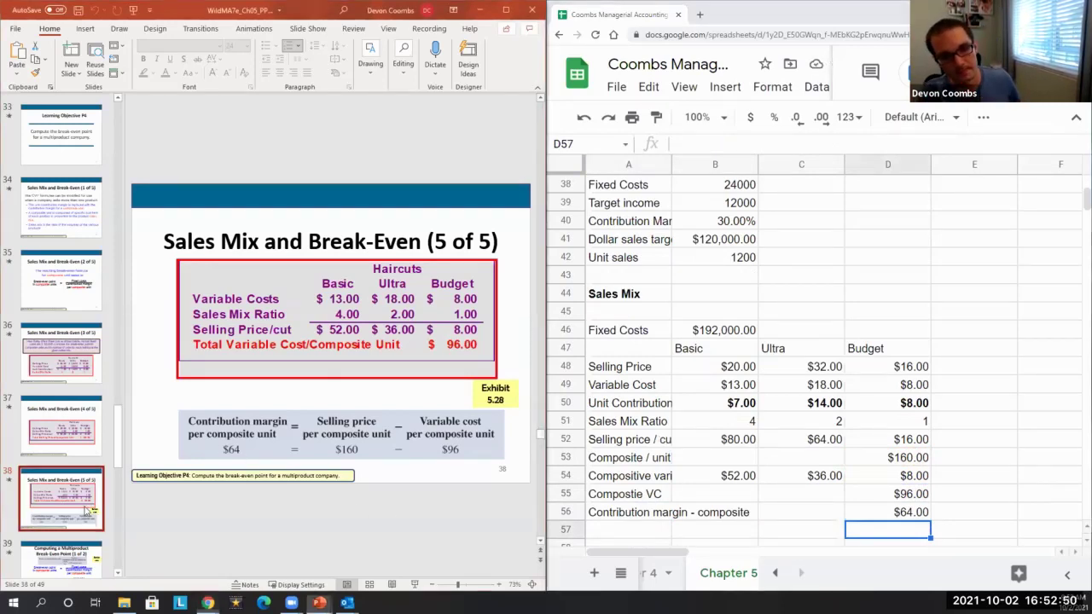
key("Down")
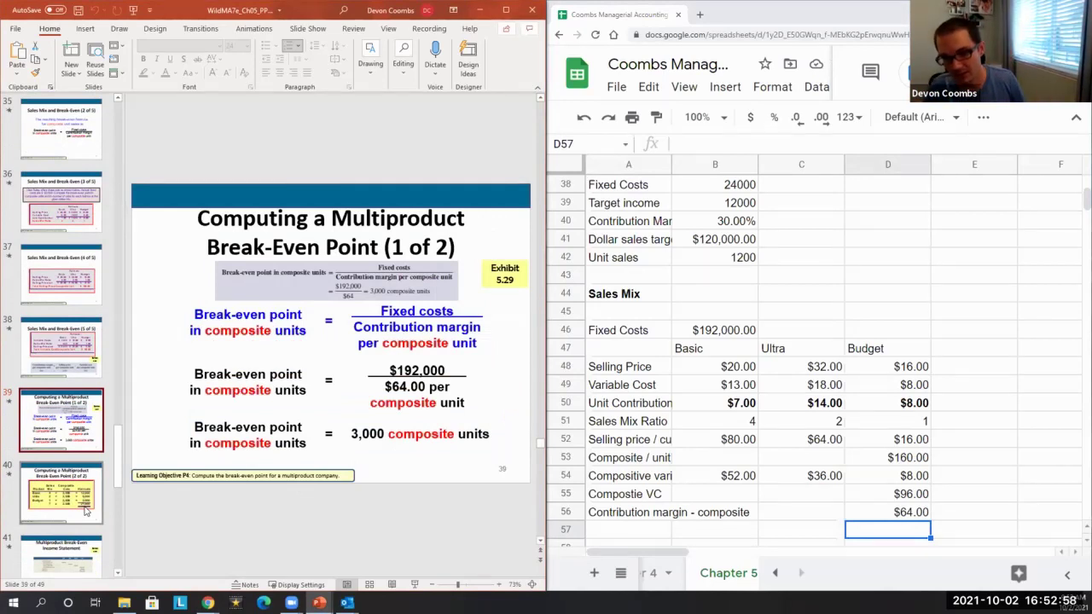
Step: Add a 'Breakeven' label in A57 with =B46/D56 in D57
left_click(721, 512)
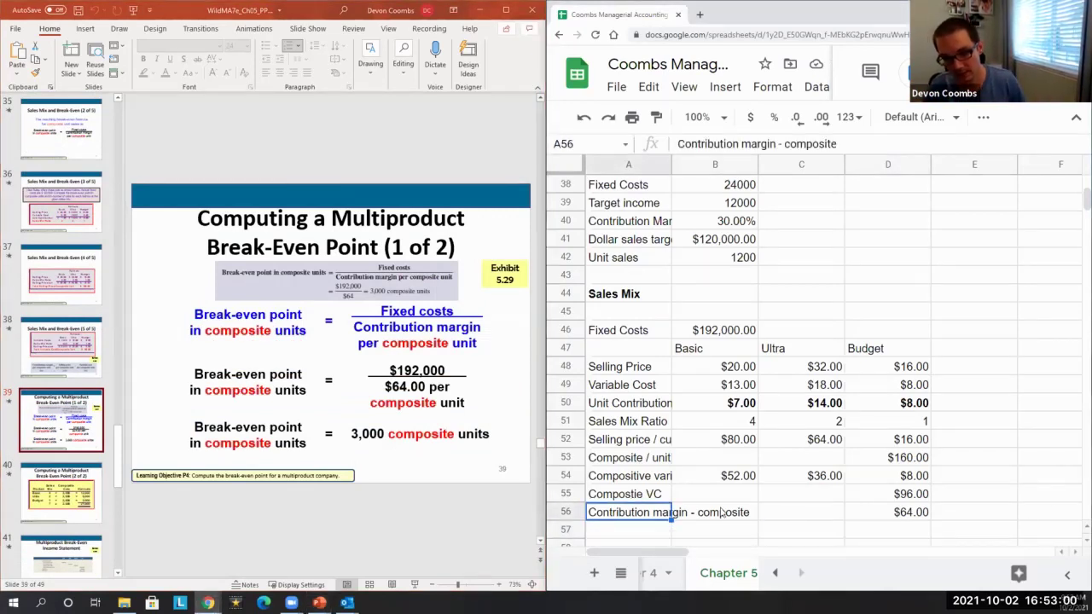
key("Down")
type("Breakeven")
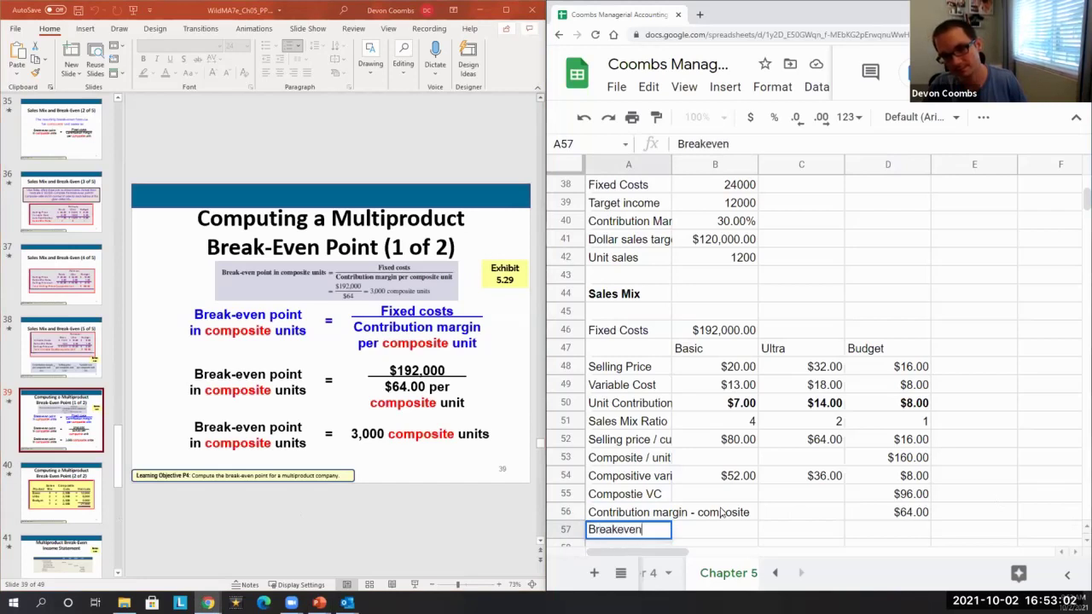
key("Tab")
key("Tab")
key("Tab")
type("=")
key("Up")
key("Up")
key("Up")
key("Up")
key("Up")
key("Up")
key("Up")
key("Up")
key("Up")
key("Up")
key("Up")
key("Left")
key("Left")
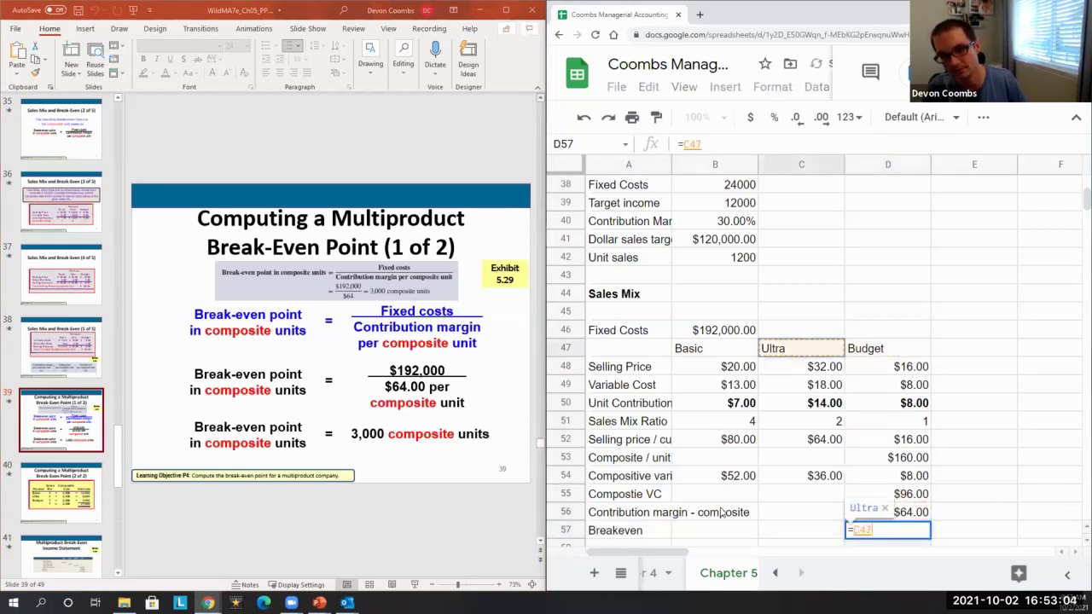
type("/")
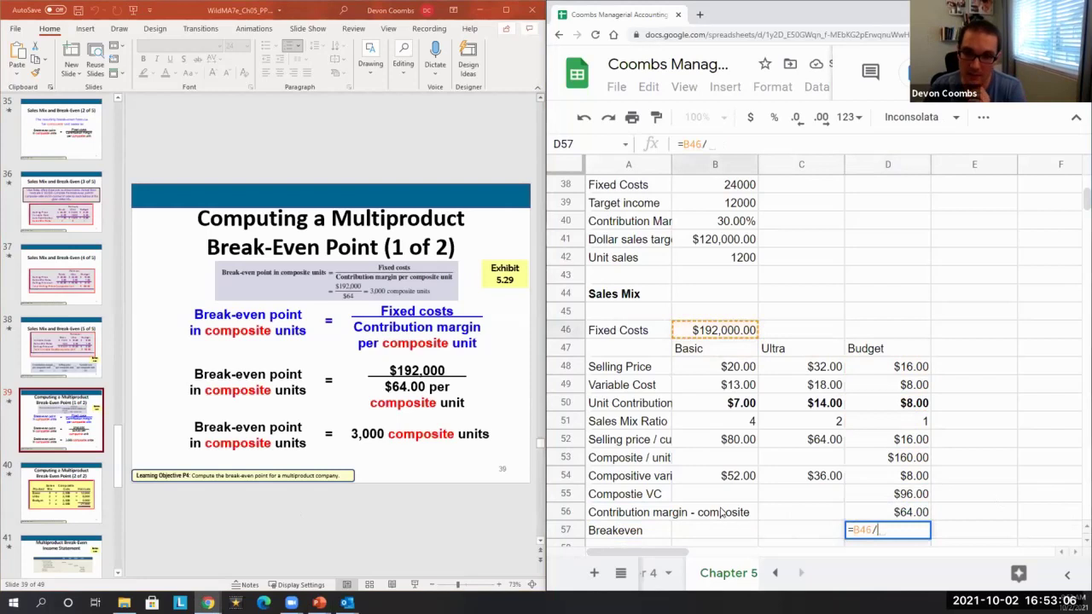
key("Up")
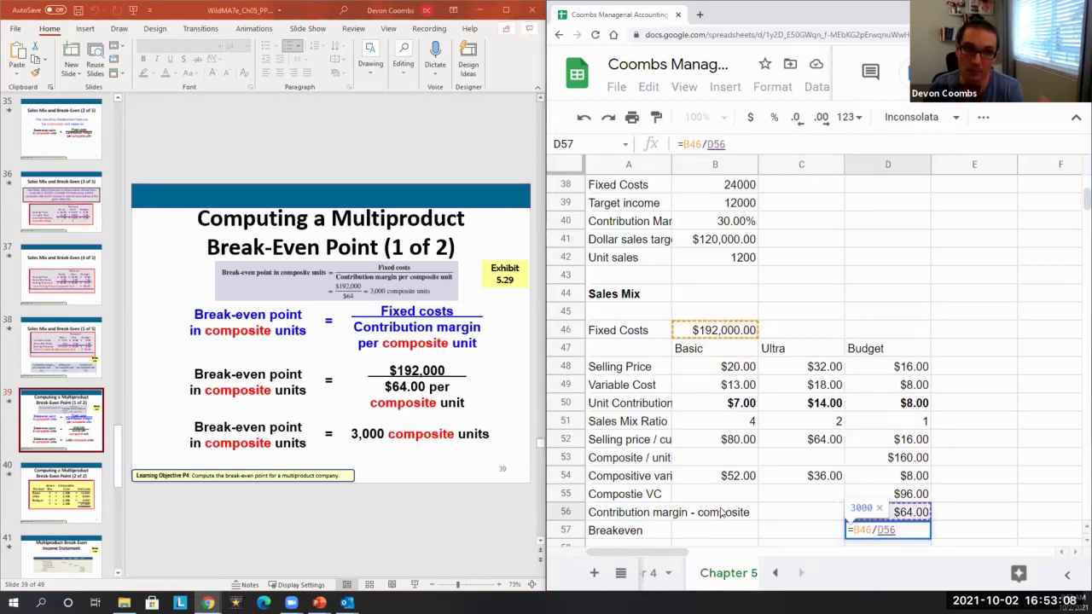
key("Return")
Step: Format the breakeven result as Number so it shows 3,000.00 composite units
key("Up")
key("Right")
key("Right")
key("Right")
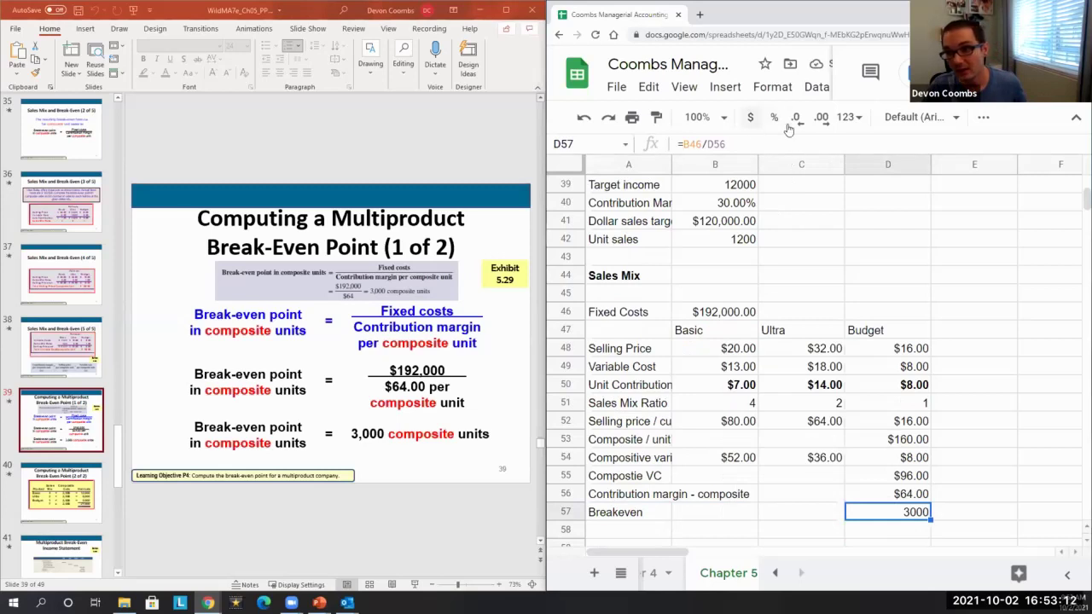
left_click(854, 119)
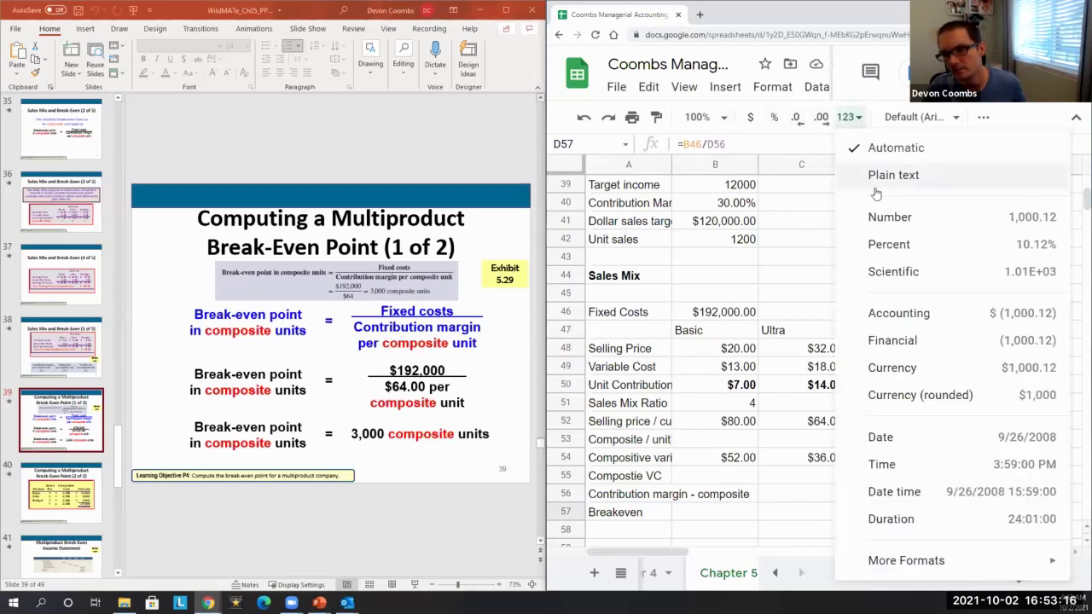
left_click(890, 217)
key("Left")
key("Right")
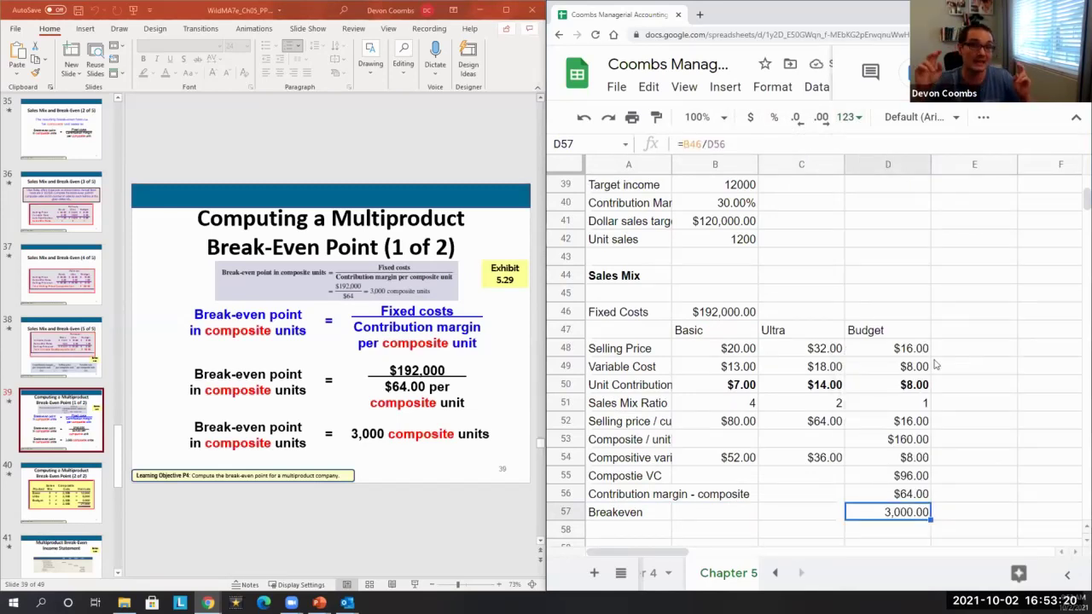
key("Right")
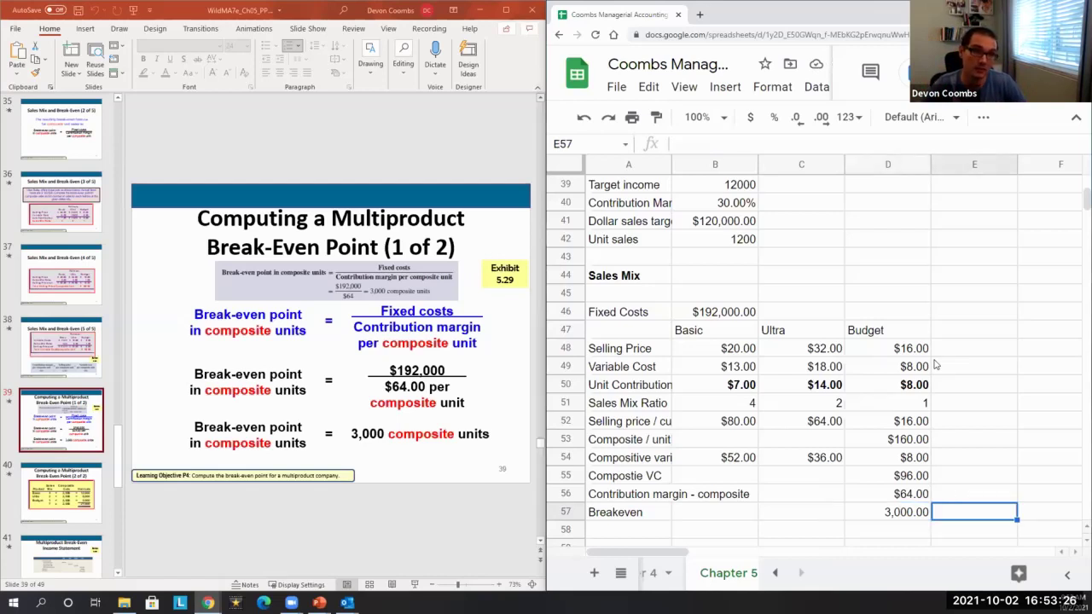
Step: Enter =7*D57 in E57 to get 21000 total breakeven units
type("=")
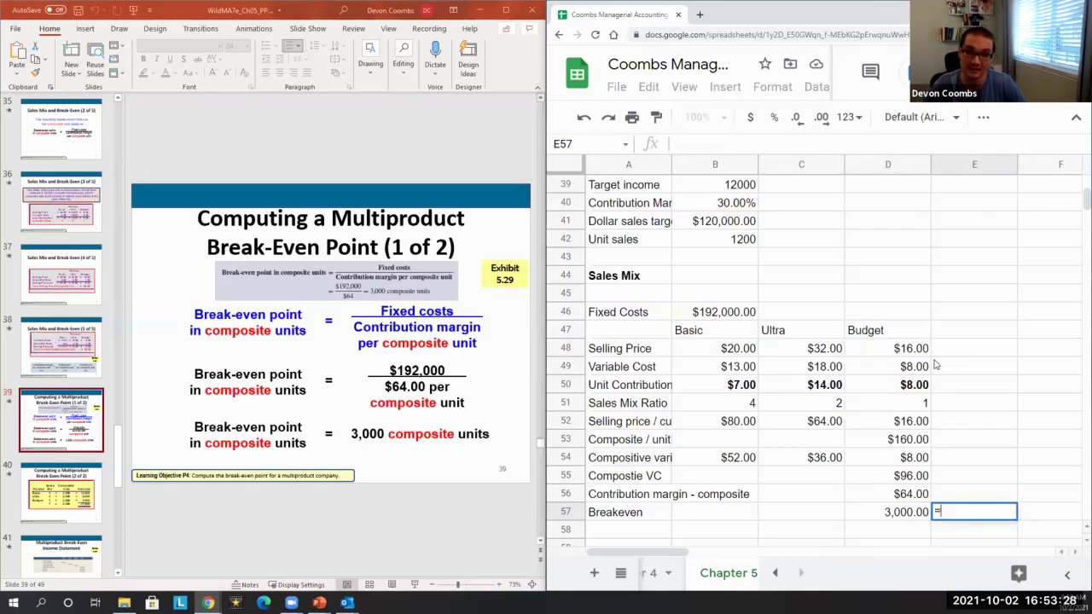
type("7*D57")
key("Return")
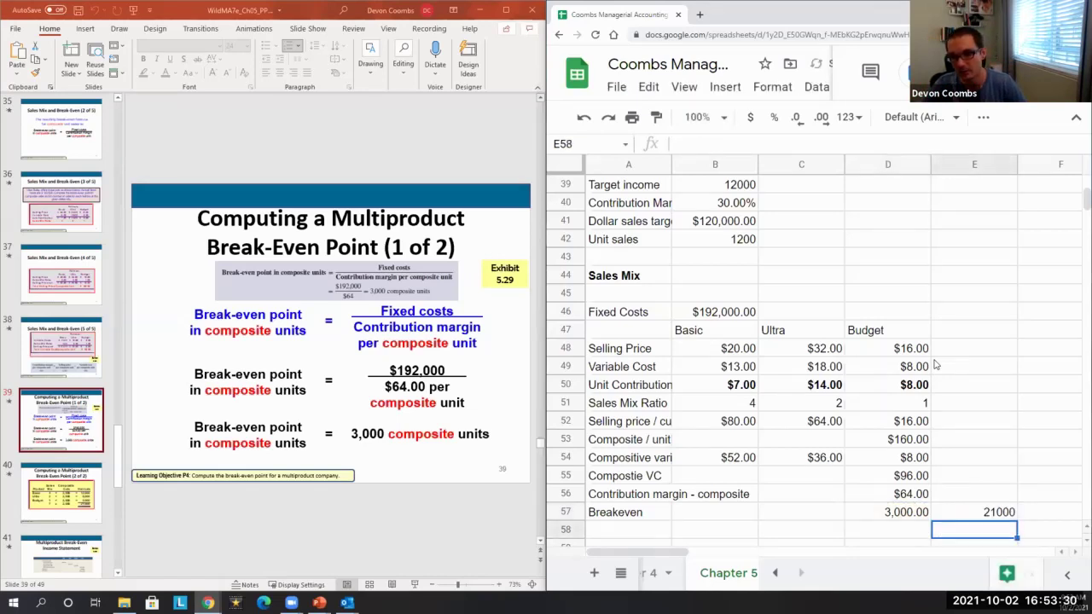
key("Up")
Step: Select the sales mix ratios B51:D51 to show their sum of 7
key("Up")
key("Up")
key("Up")
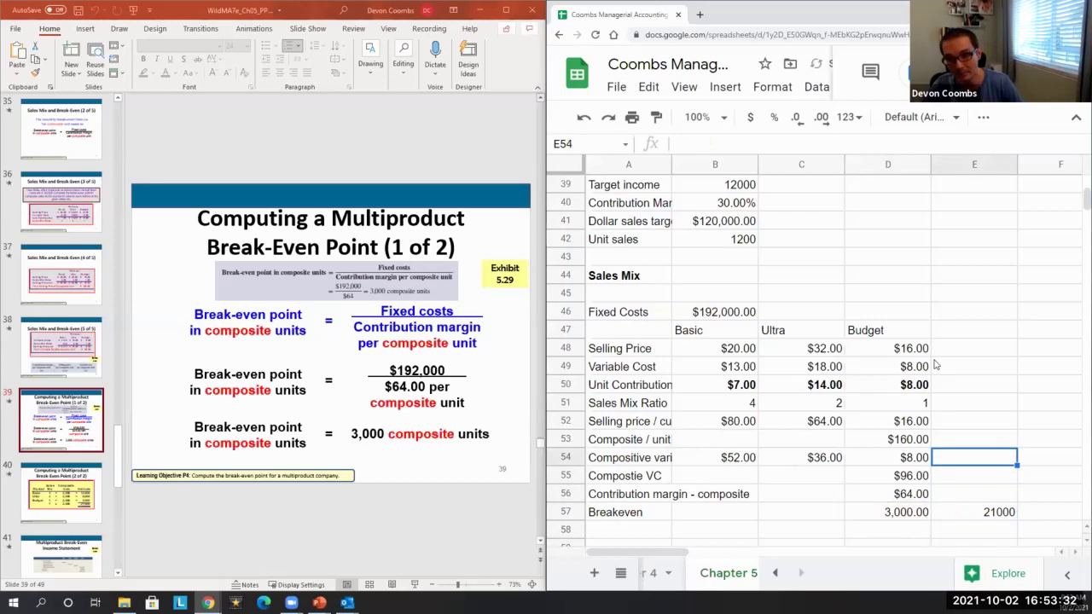
key("Left")
key("Up")
key("Up")
key("Up")
key("Left")
key("Left")
key("shift+Right")
key("shift+Right")
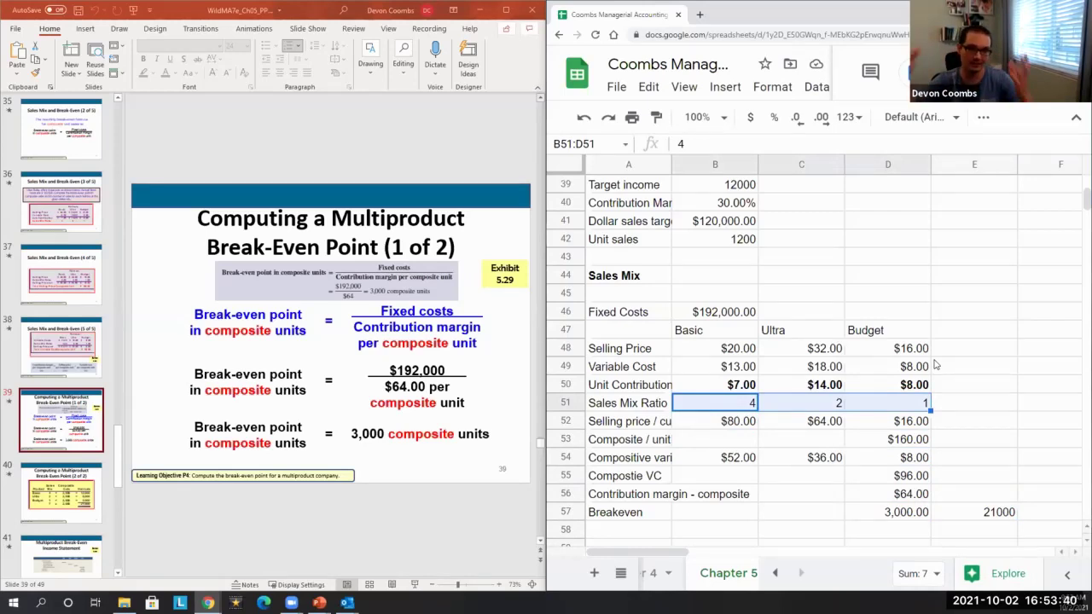
scroll(973, 477, "down", 1)
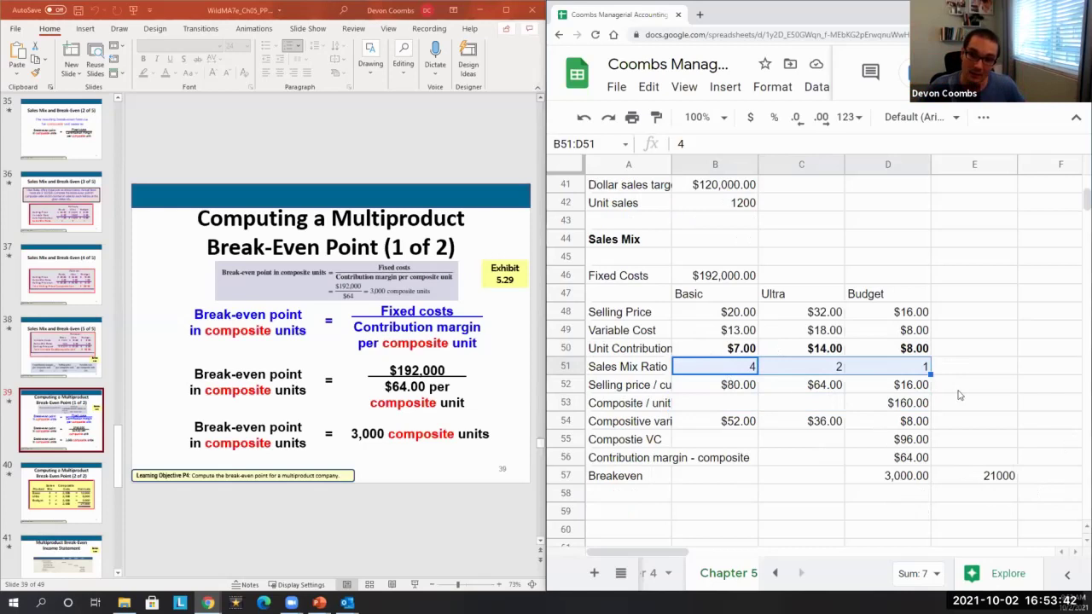
left_click(751, 366)
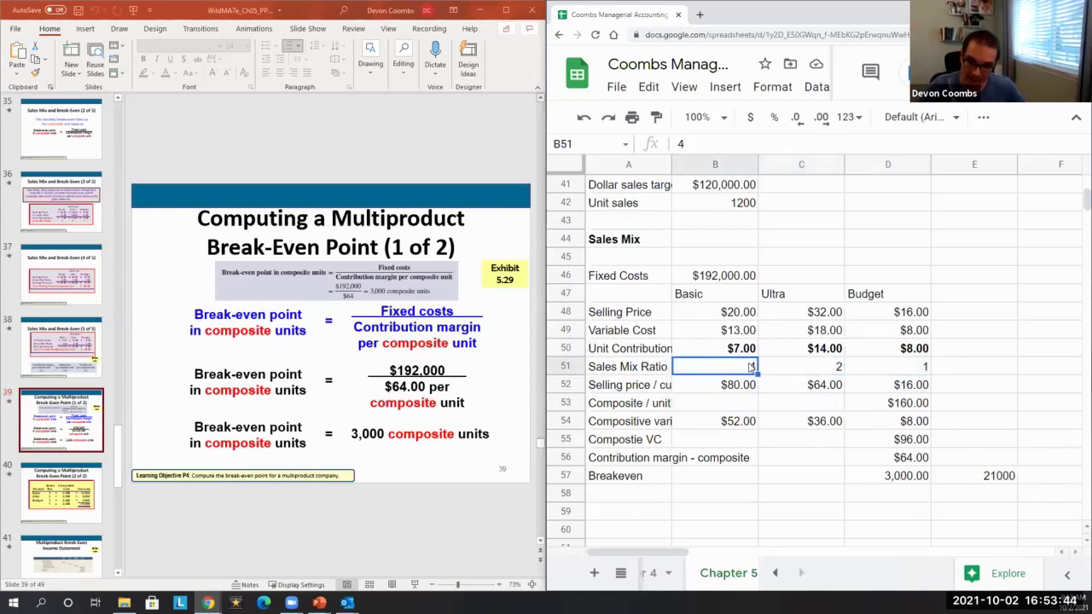
key("shift+Right")
key("shift+Right")
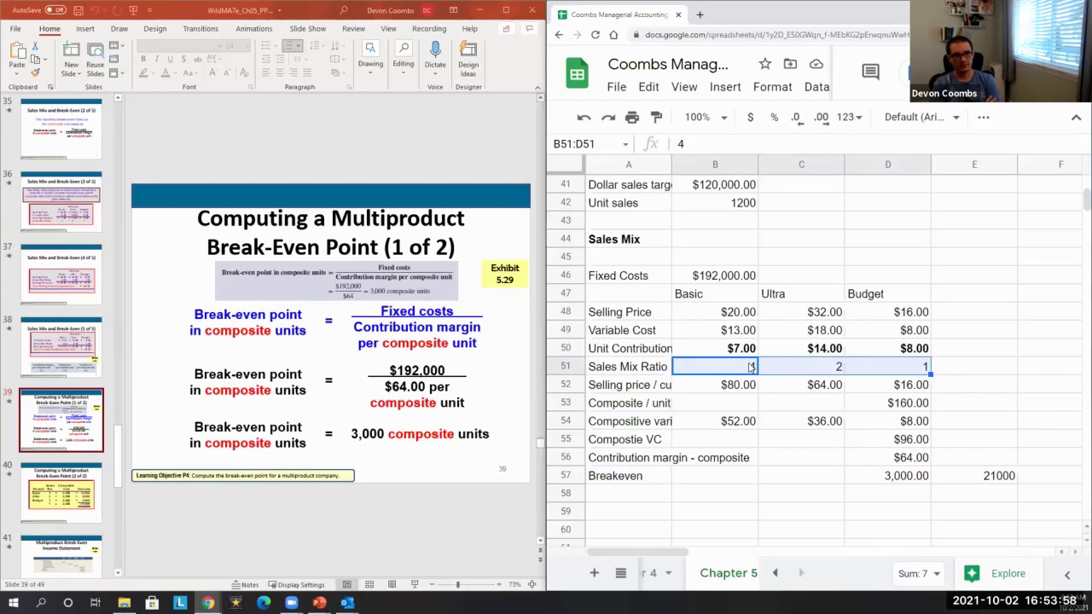
left_click(754, 284)
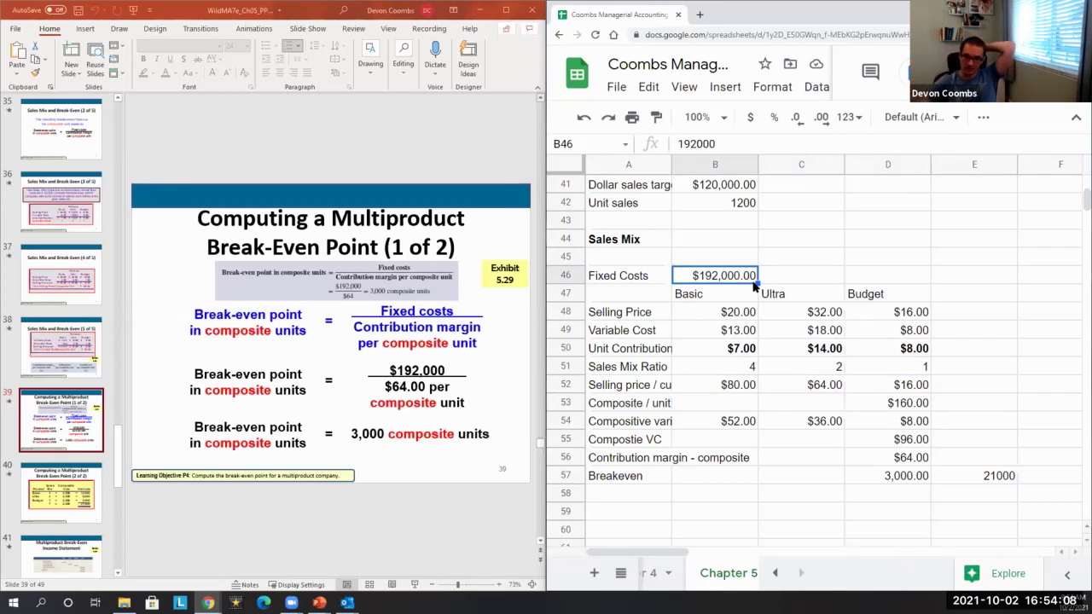
Step: Enter =E57/50 in E58 to get 420, then show the Break-Even Point (2 of 2) slide
key("Down")
key("Down")
key("Down")
key("Down")
key("Down")
key("Down")
key("Down")
key("Down")
key("Down")
key("Down")
key("Down")
key("Down")
key("Down")
key("Down")
key("Right")
key("Right")
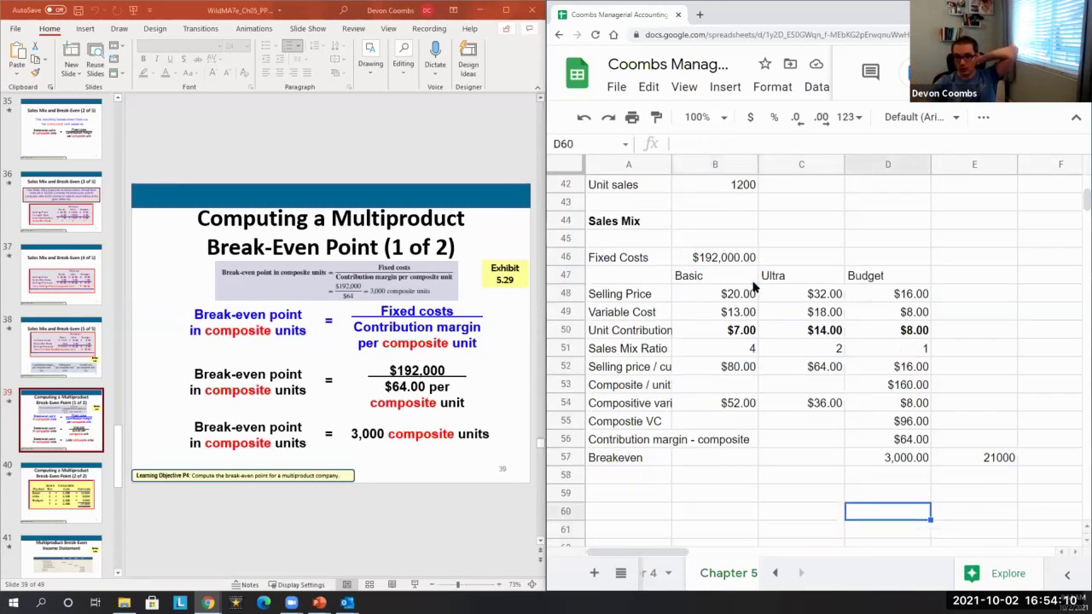
key("Up")
key("Up")
key("Right")
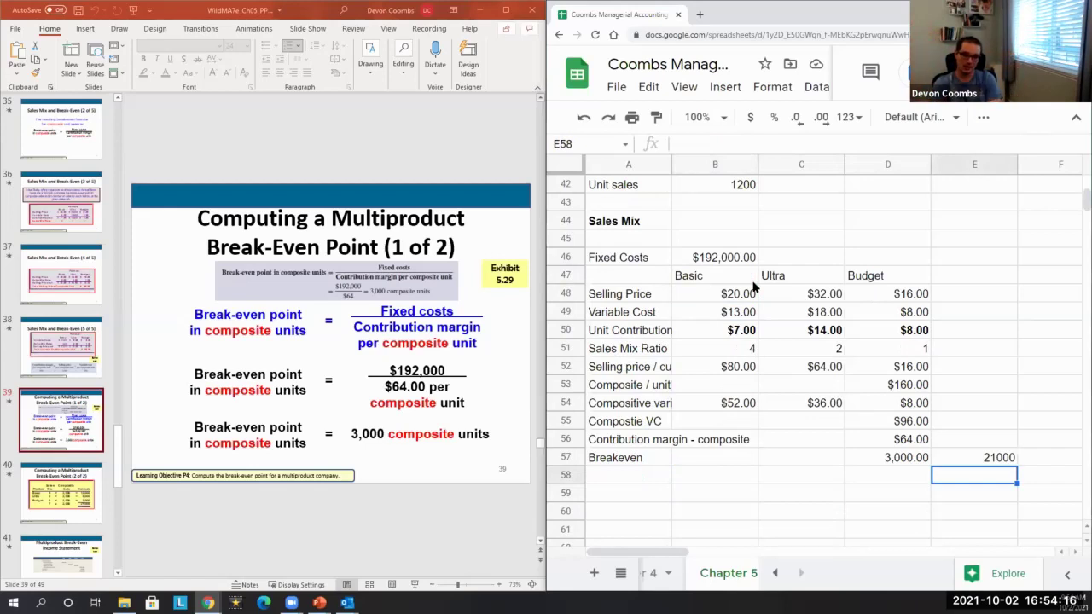
type("=")
key("Up")
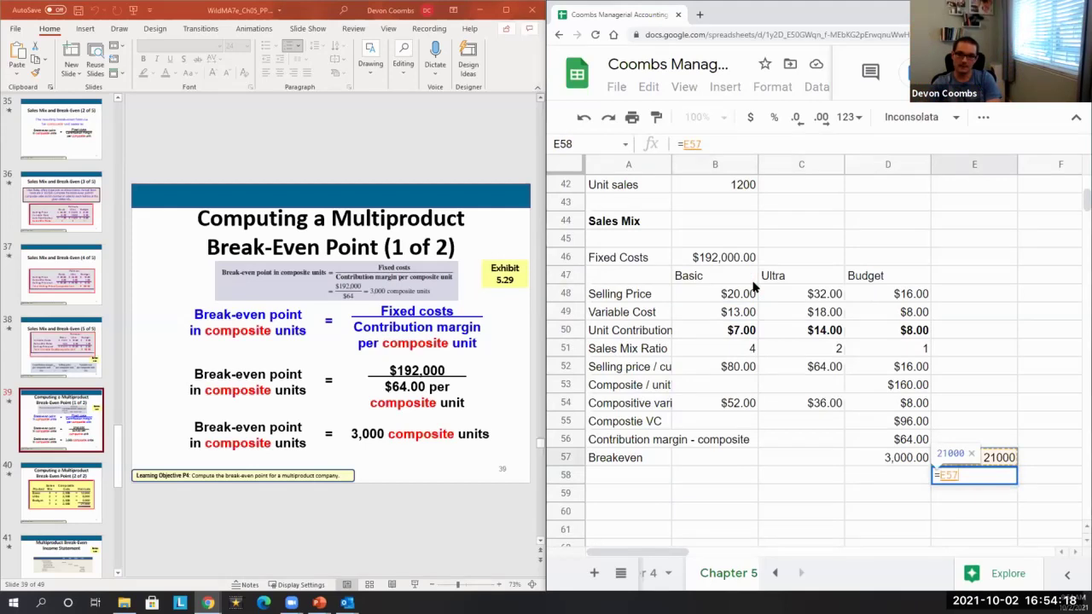
type("/")
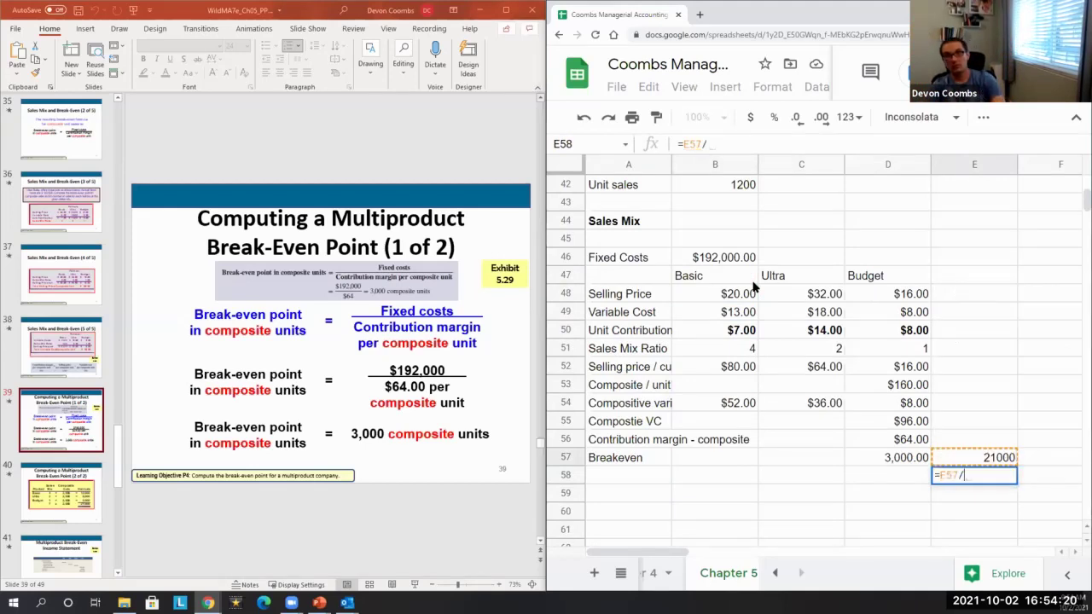
type("=")
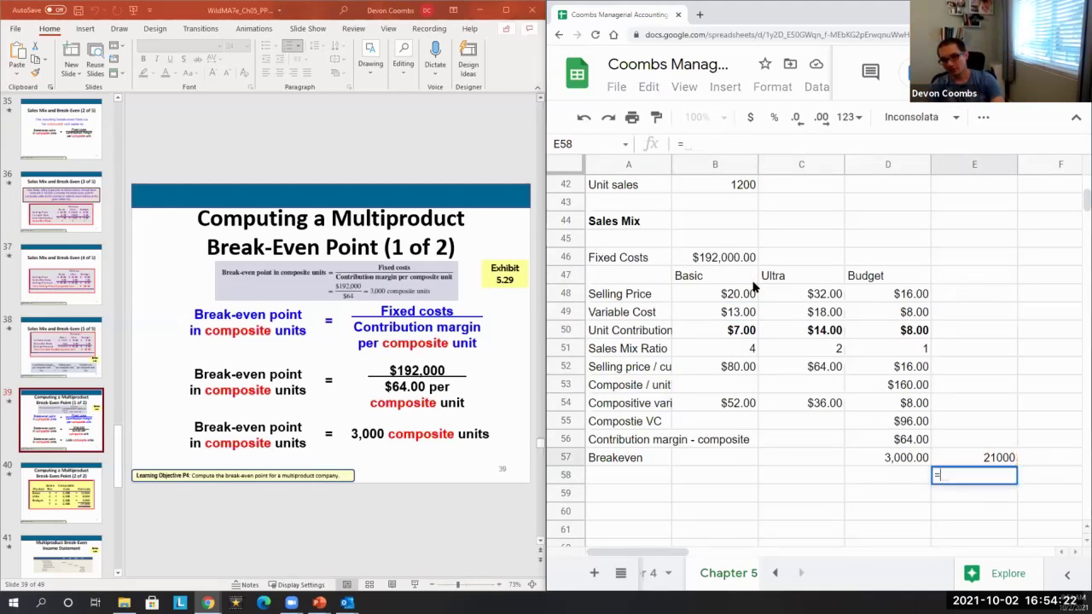
key("BackSpace")
type("50")
key("Return")
key("Up")
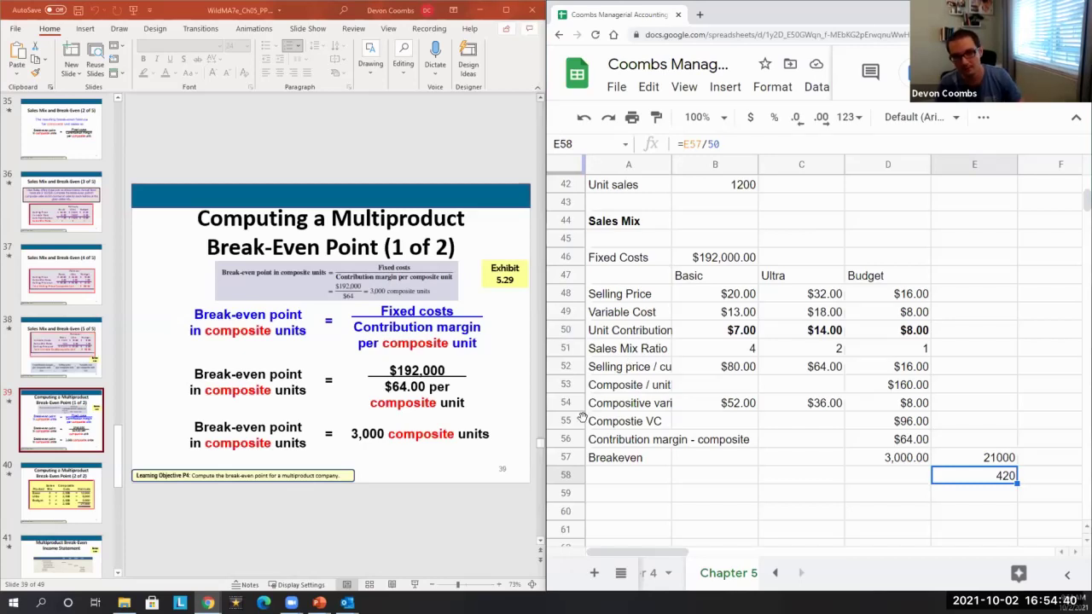
left_click(46, 489)
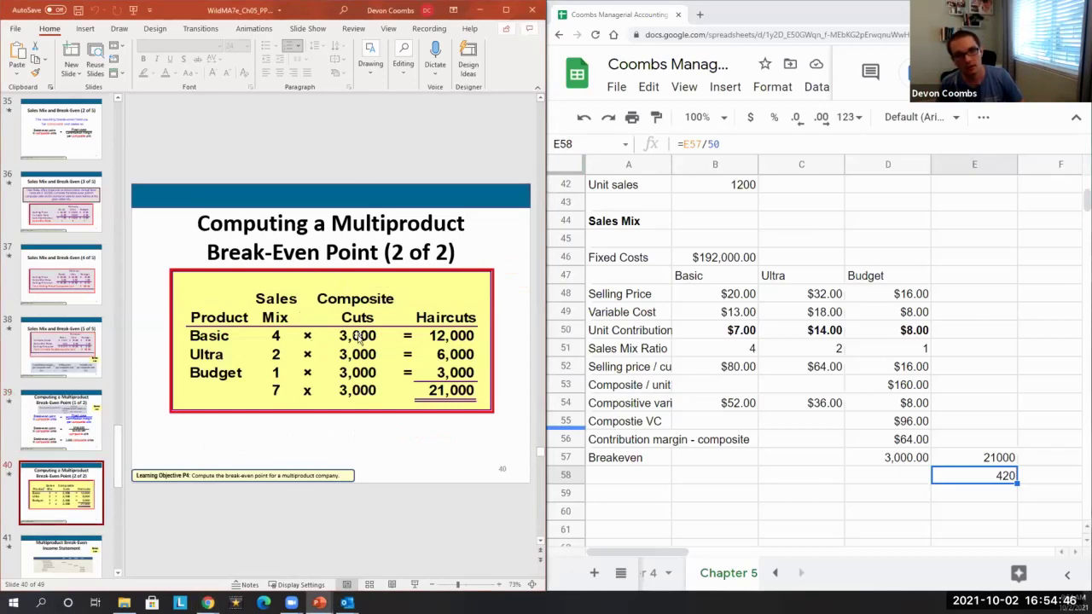
Step: Step past the sales mix and multiproduct break-even income statement slides to slide 42
left_click(432, 403)
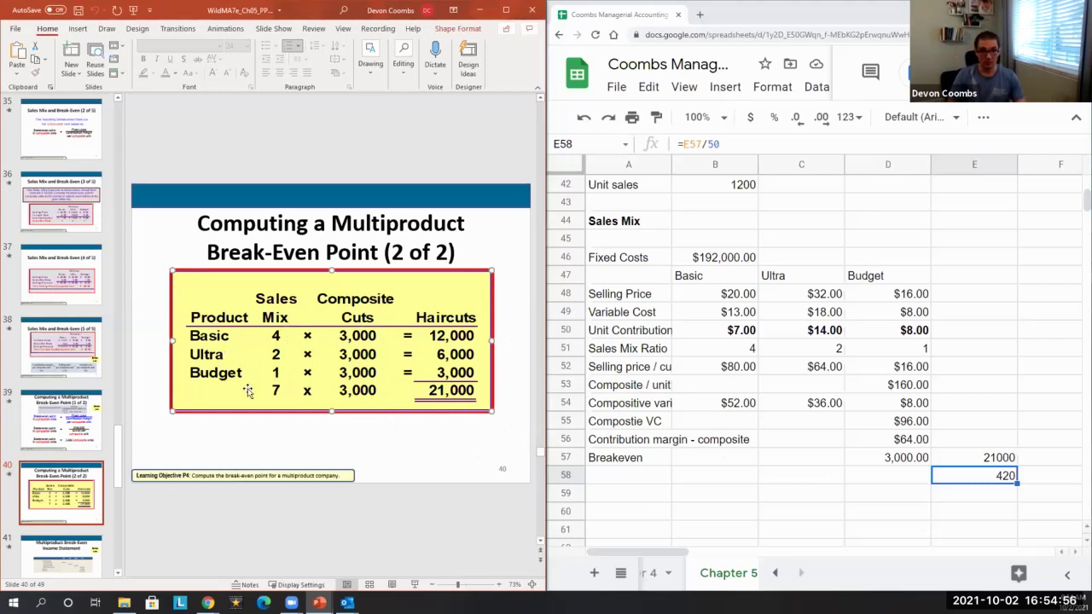
left_click(32, 534)
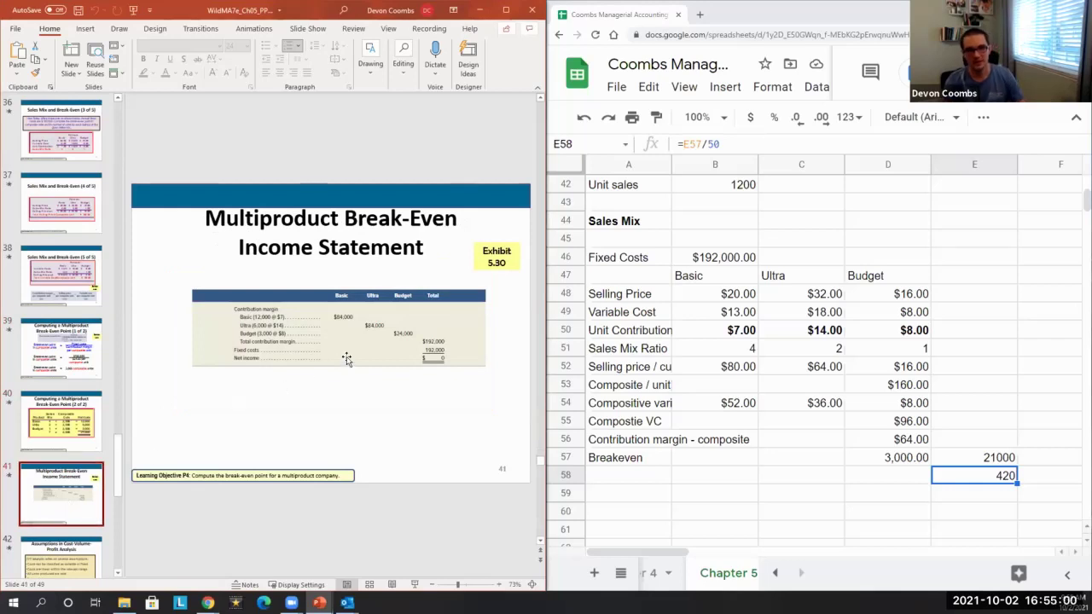
scroll(346, 361, "up", 5)
scroll(346, 361, "down", 2)
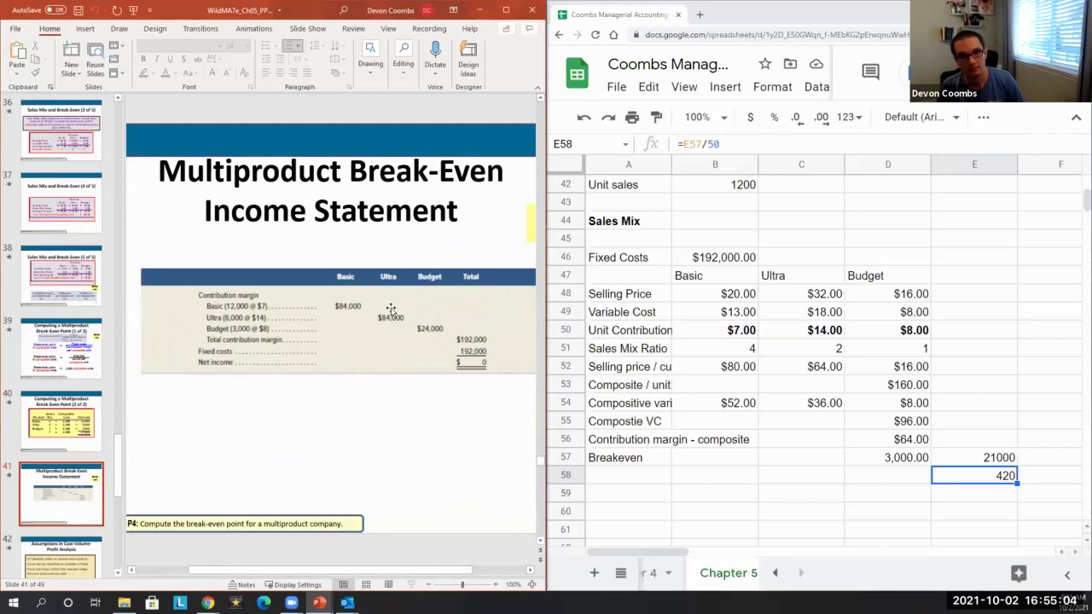
scroll(460, 409, "up", 1)
scroll(452, 416, "down", 1)
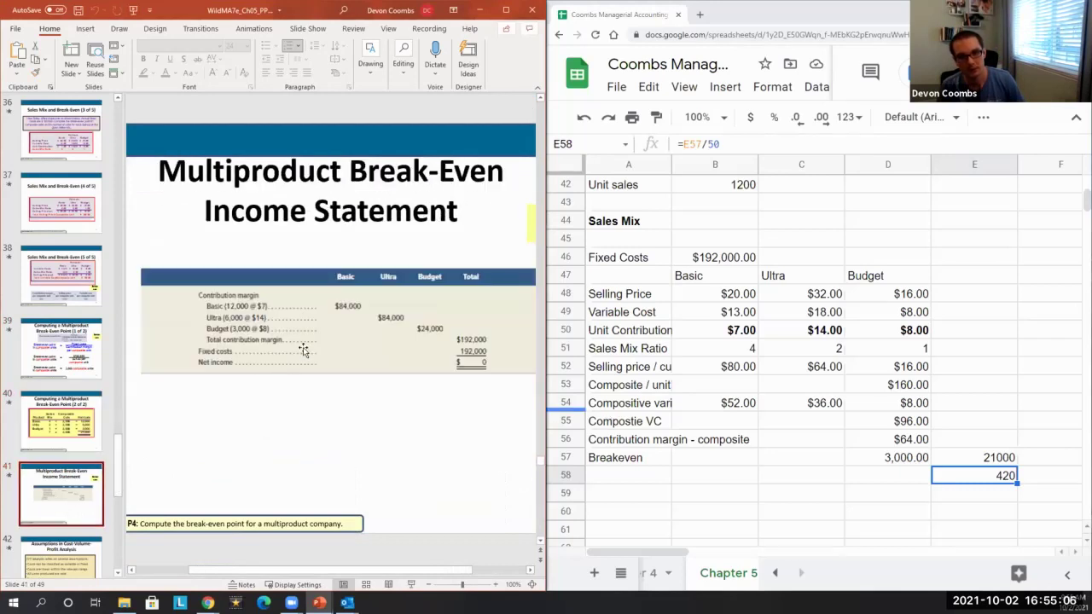
scroll(68, 478, "down", 1)
left_click(81, 449)
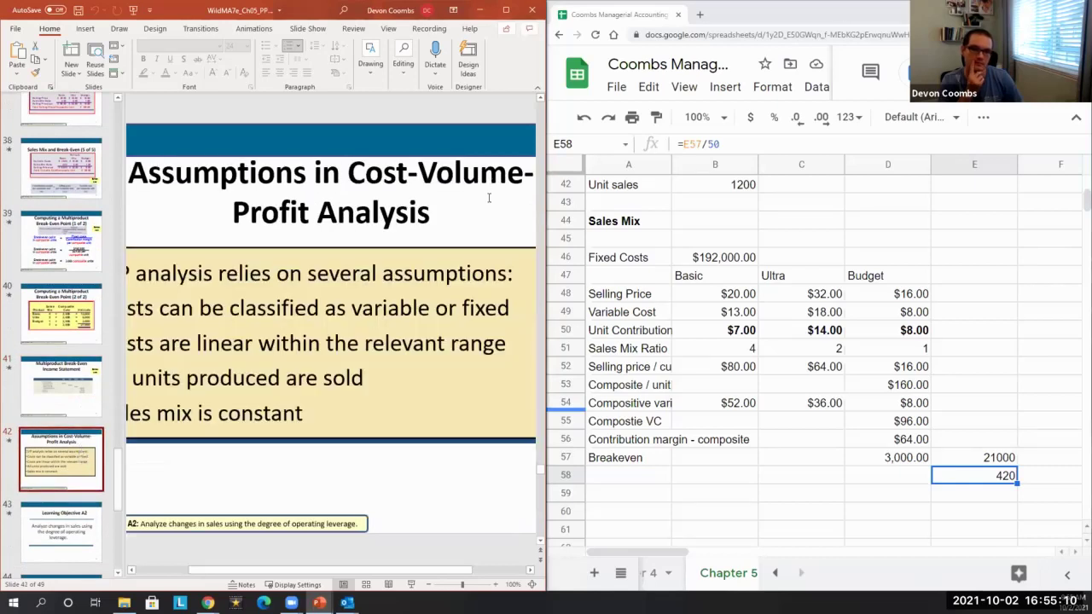
Step: Maximize the PowerPoint window so slide 42's four CVP assumptions fill the screen
left_click(506, 10)
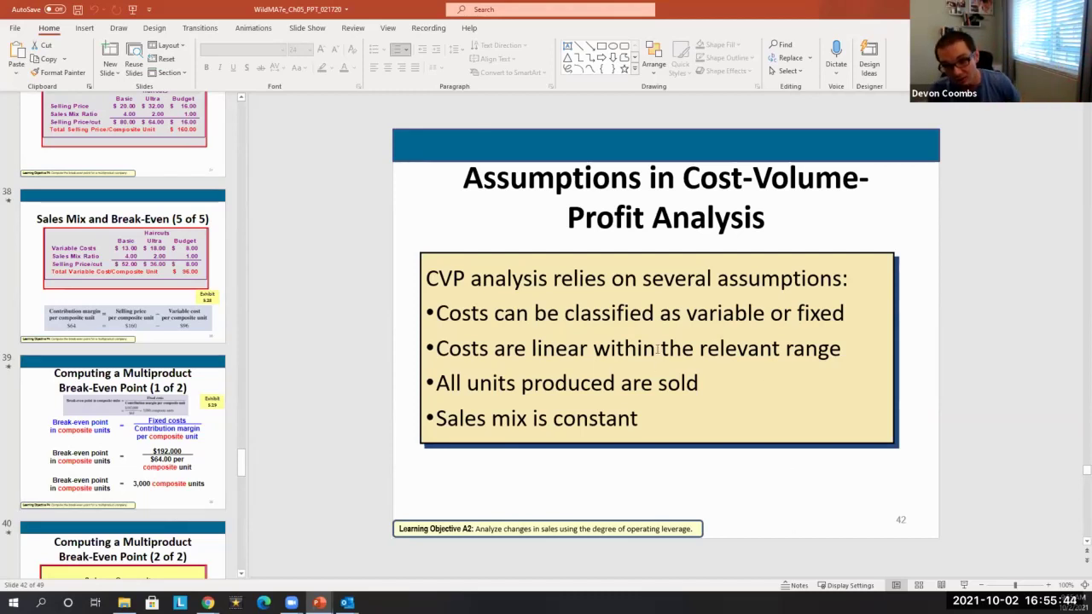
Step: Highlight the CVP assumptions on slide 42 for emphasis, then advance to slide 43
left_click_drag(663, 348, 749, 365)
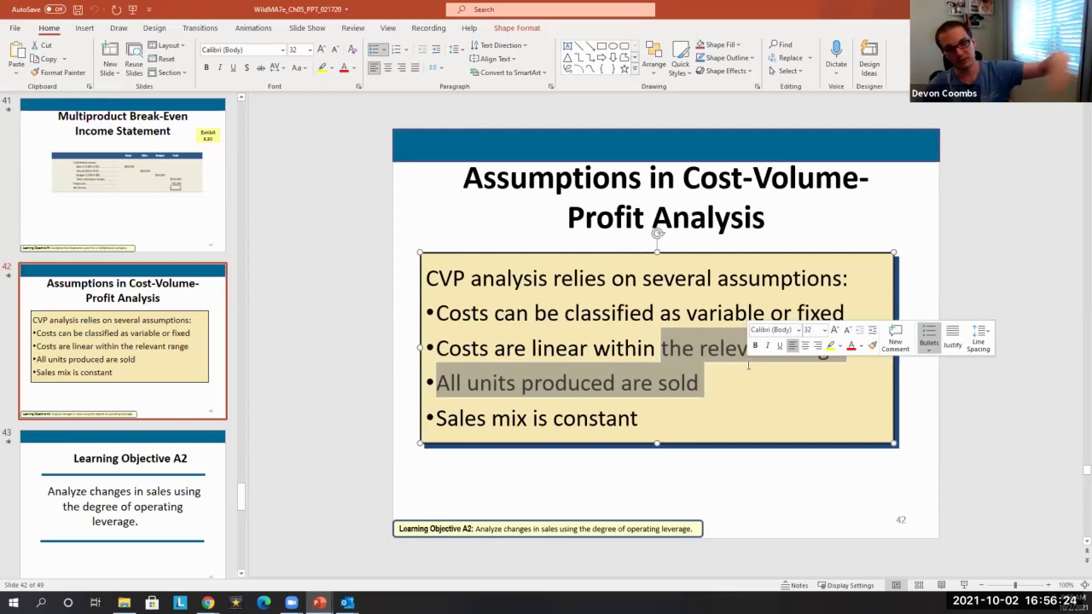
left_click(581, 383)
left_click_drag(471, 386, 700, 386)
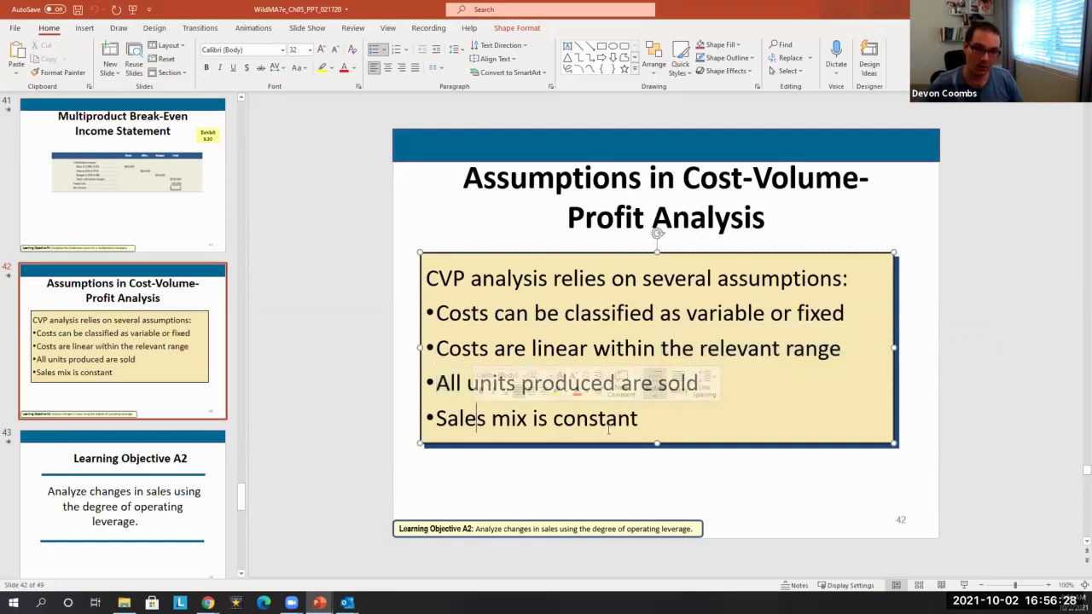
left_click(625, 430)
left_click_drag(637, 422, 550, 413)
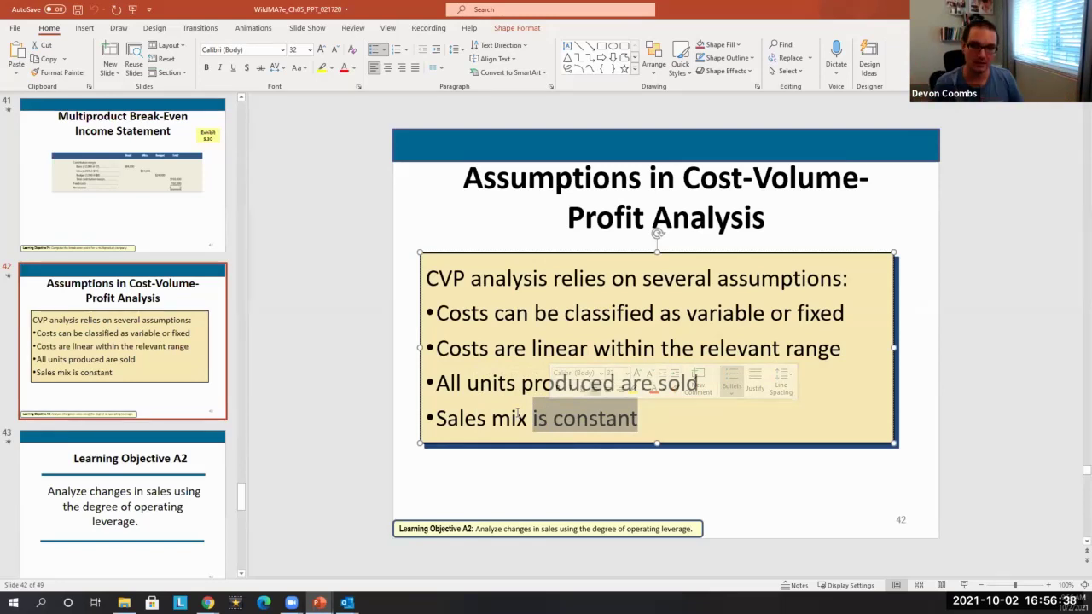
left_click(448, 384)
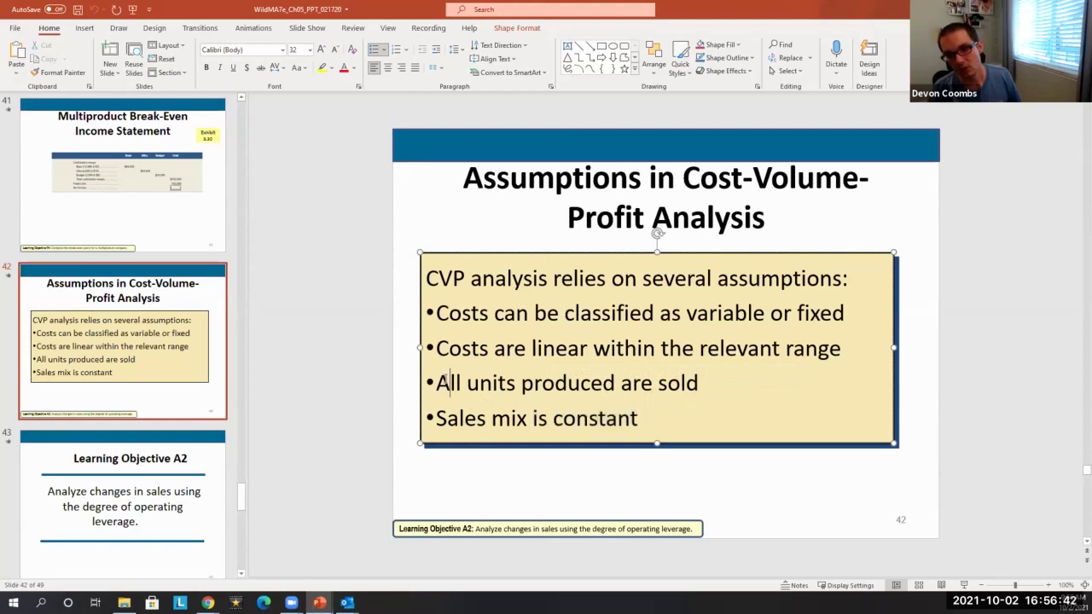
left_click_drag(440, 383, 731, 415)
left_click(677, 415)
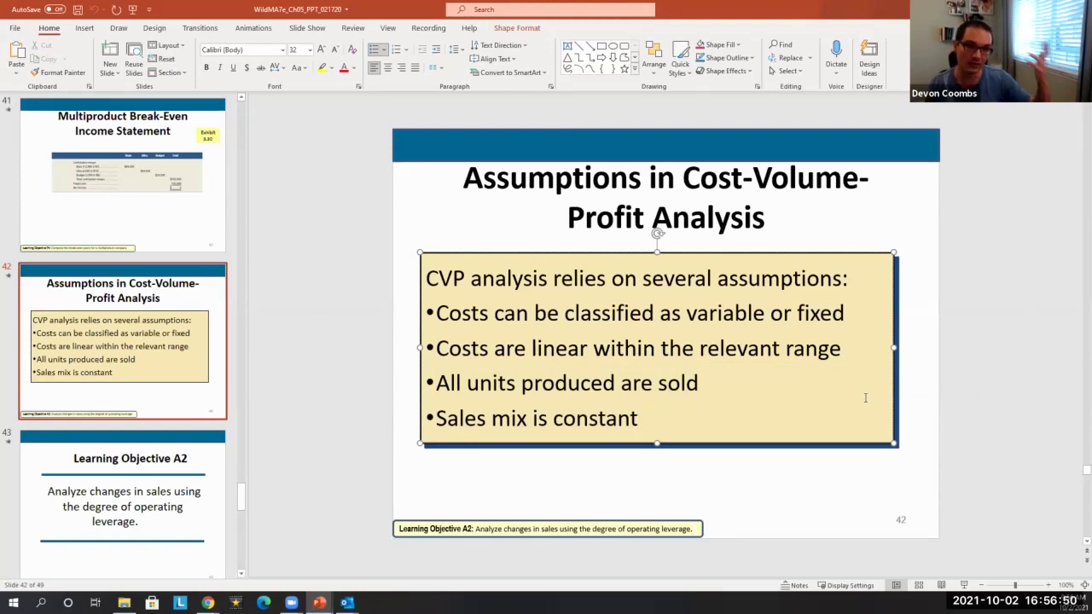
left_click(105, 504)
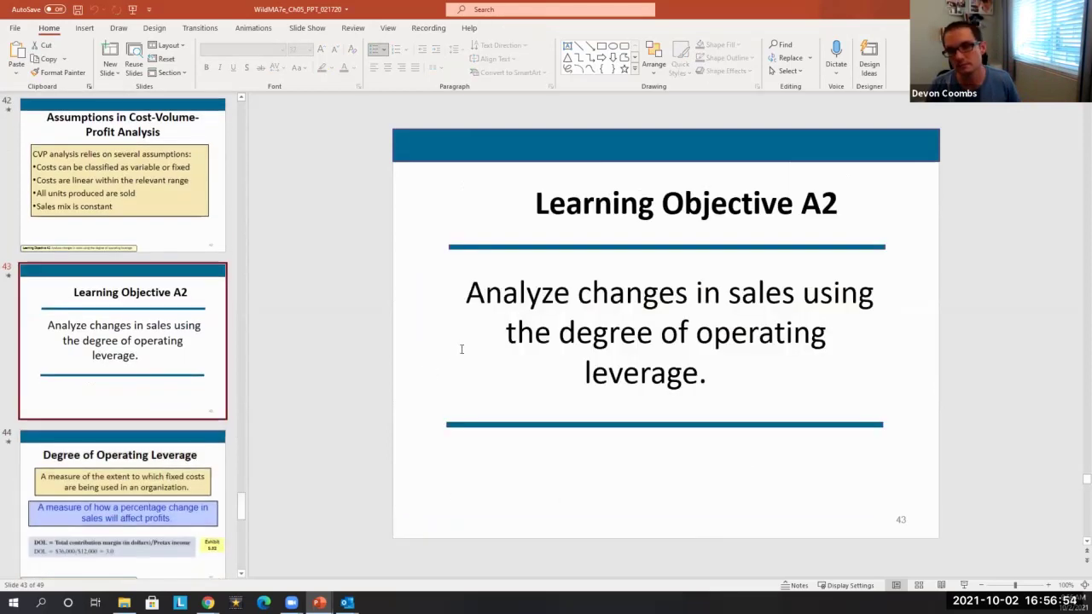
Step: Advance to slide 44, Degree of Operating Leverage, and snap PowerPoint to the left half
scroll(218, 417, "down", 5)
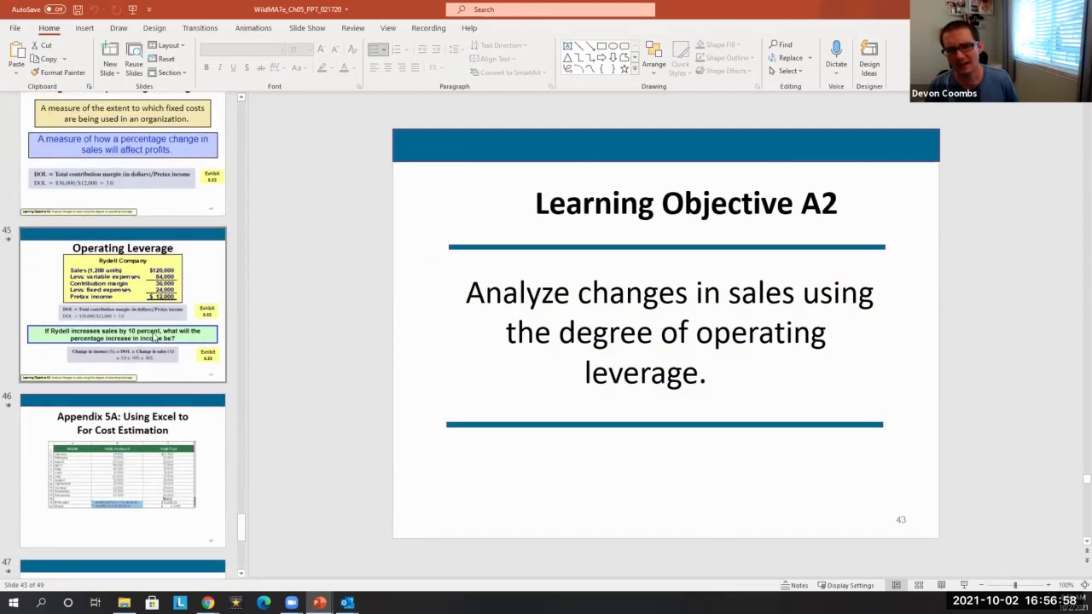
scroll(155, 256, "up", 3)
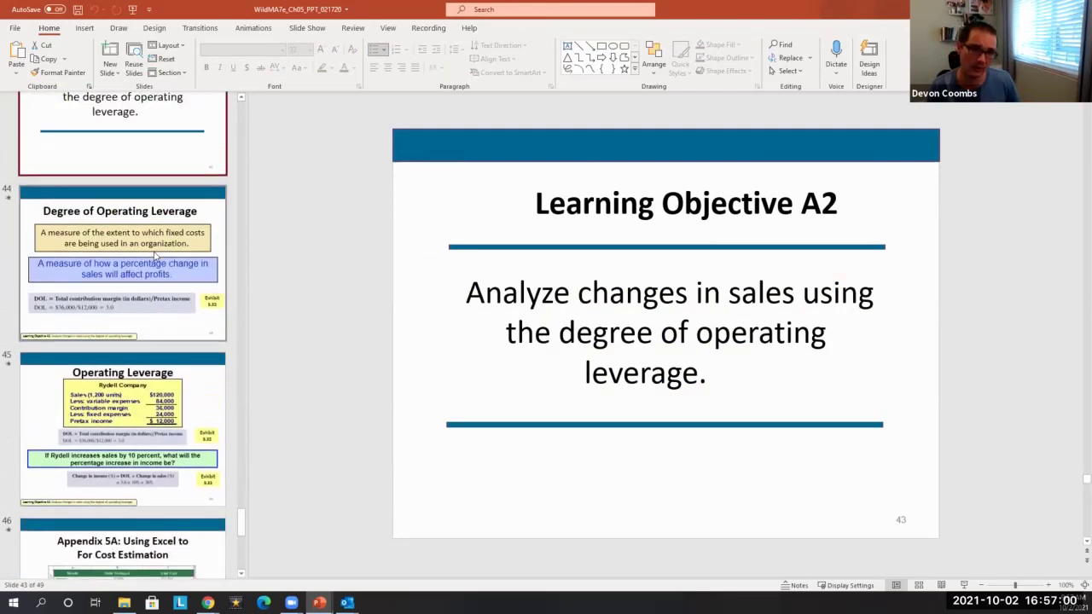
scroll(156, 256, "up", 2)
key("Down")
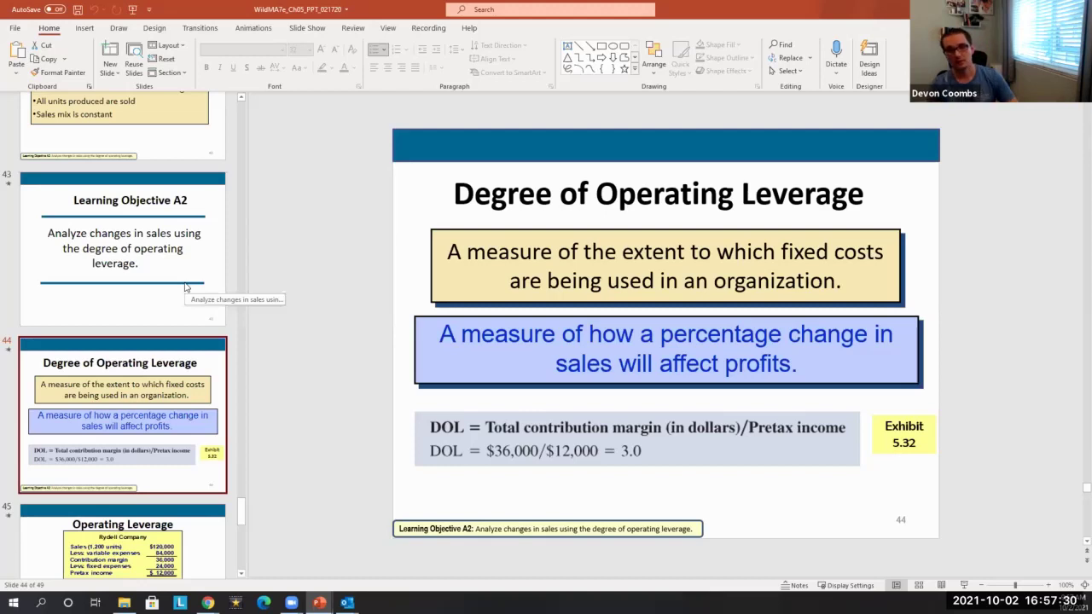
key("super+Left")
Step: Add a 'Degree of Operating Leverage' heading with Total contribution margin of 36000
left_click(629, 459)
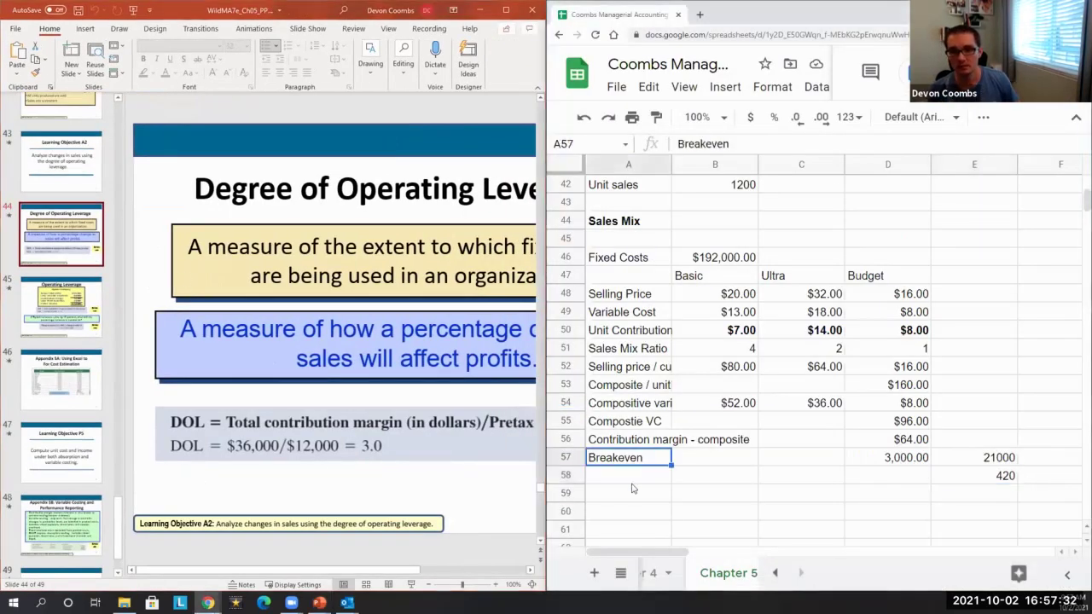
left_click(631, 494)
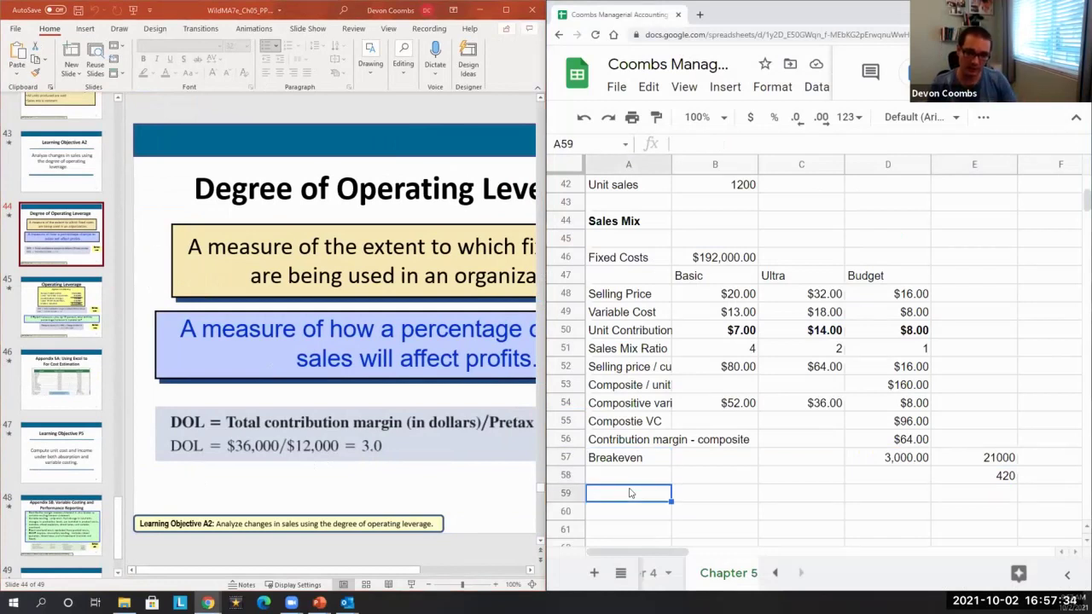
type("TDegree")
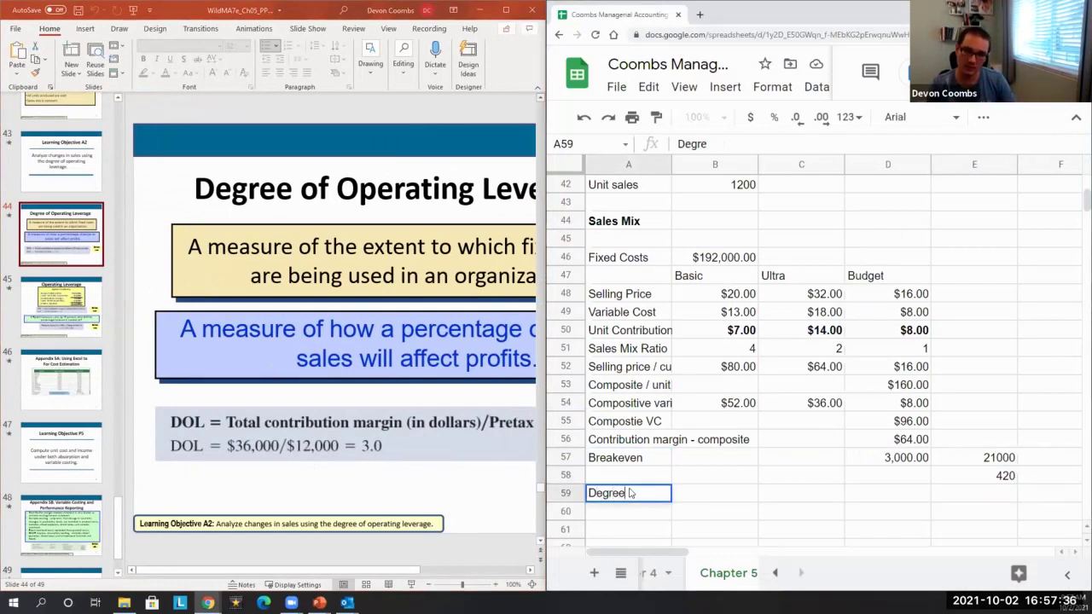
type(" of Operating Leve")
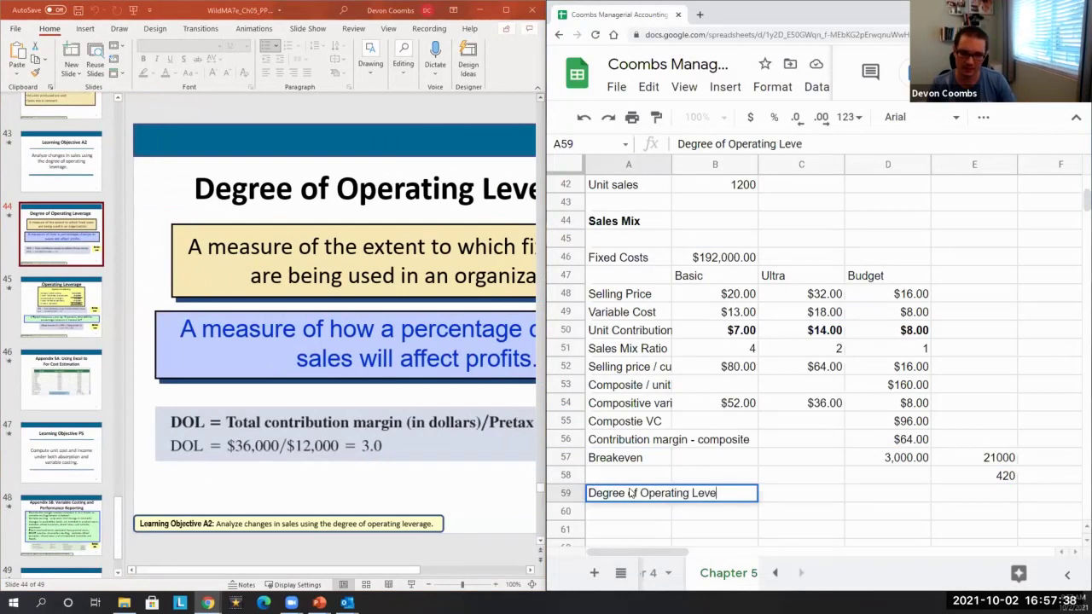
type("rage")
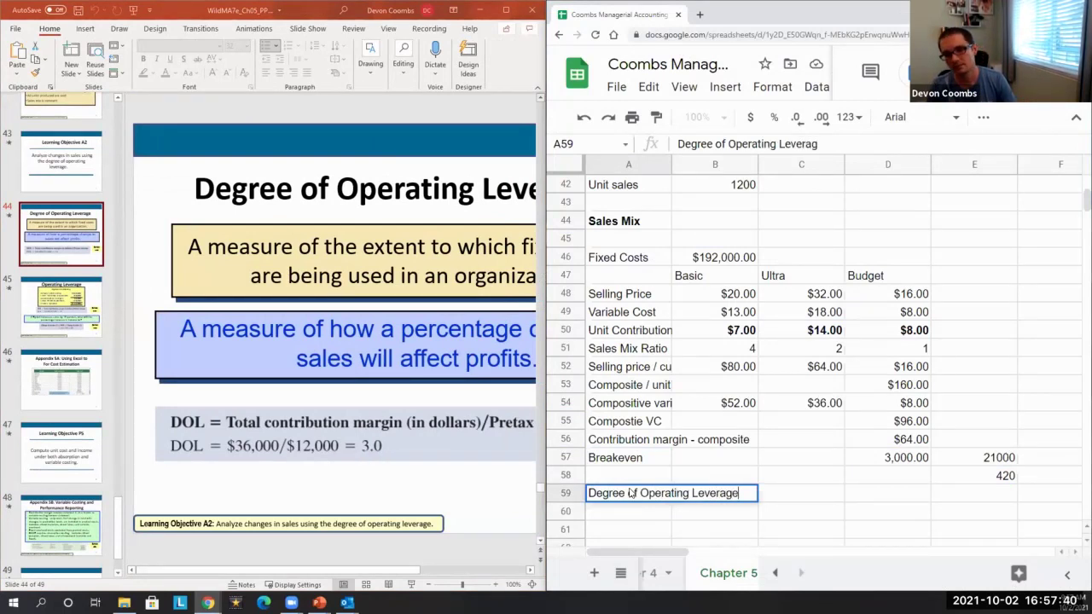
key("Return")
key("Return")
type("Total contribution mar")
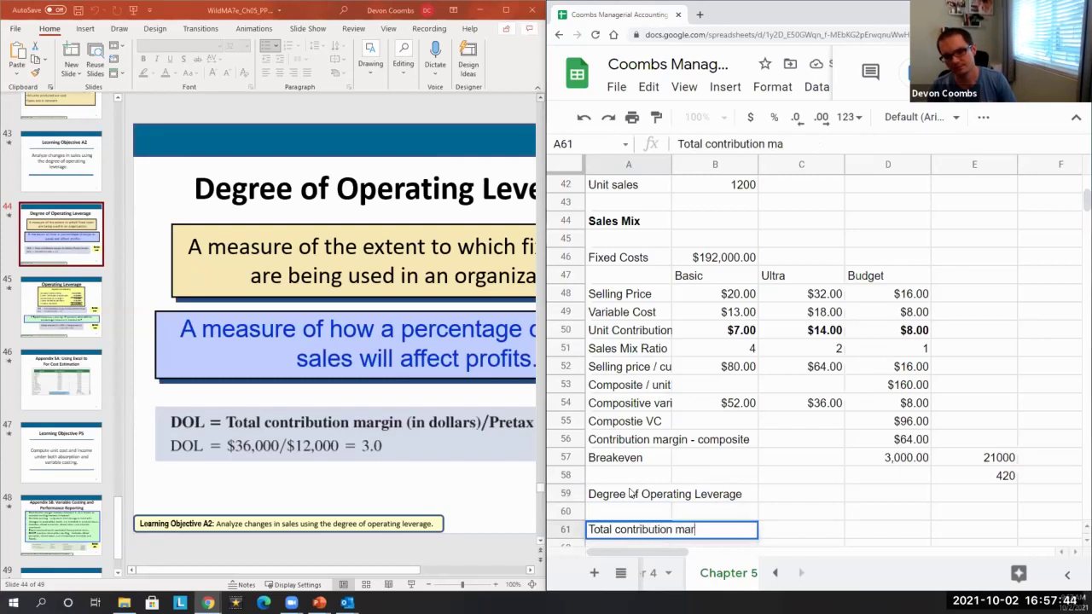
key("Tab")
type("marg")
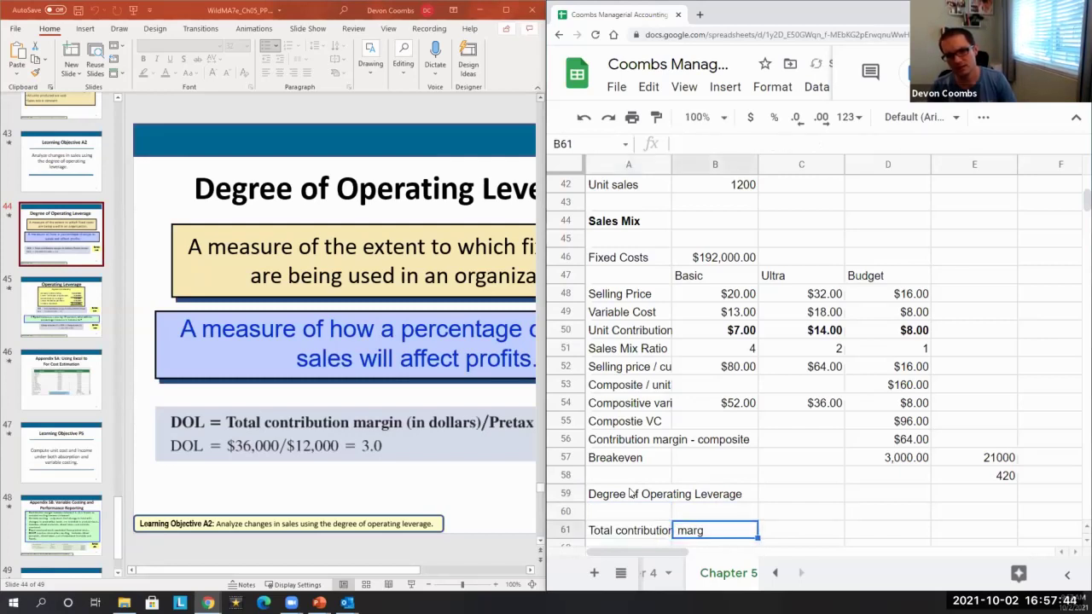
type("360000")
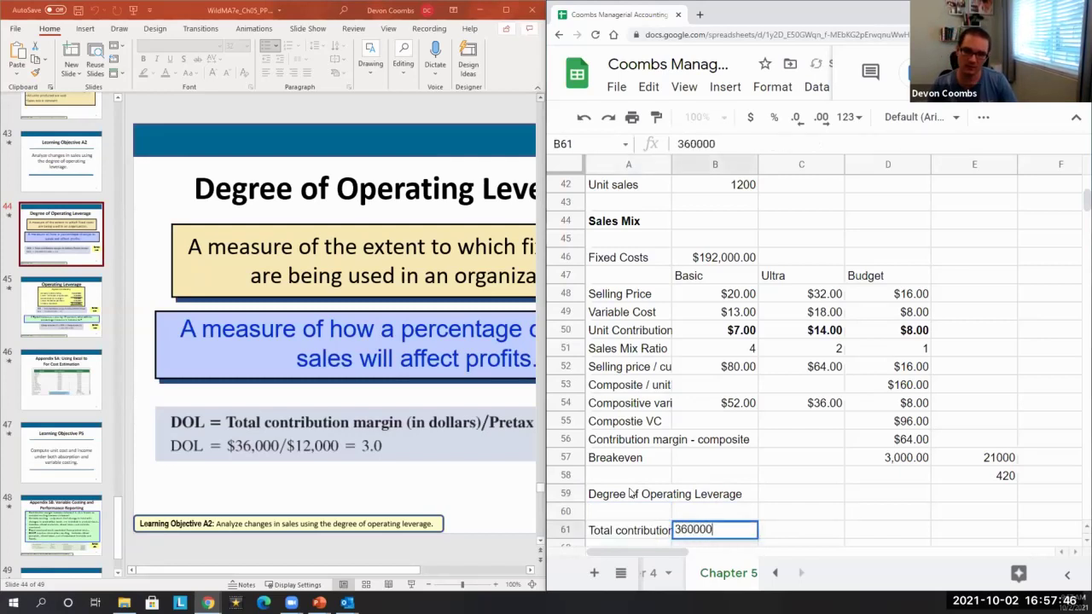
key("Return")
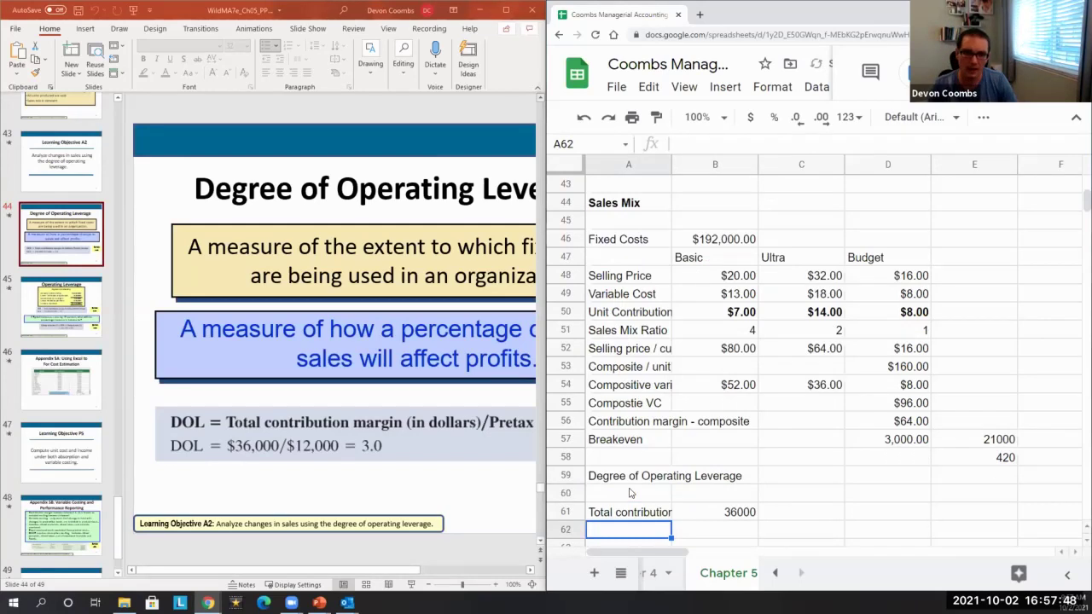
Step: Add a 'Pretax Income' row with value 12000 in B62
type("Pretaix ")
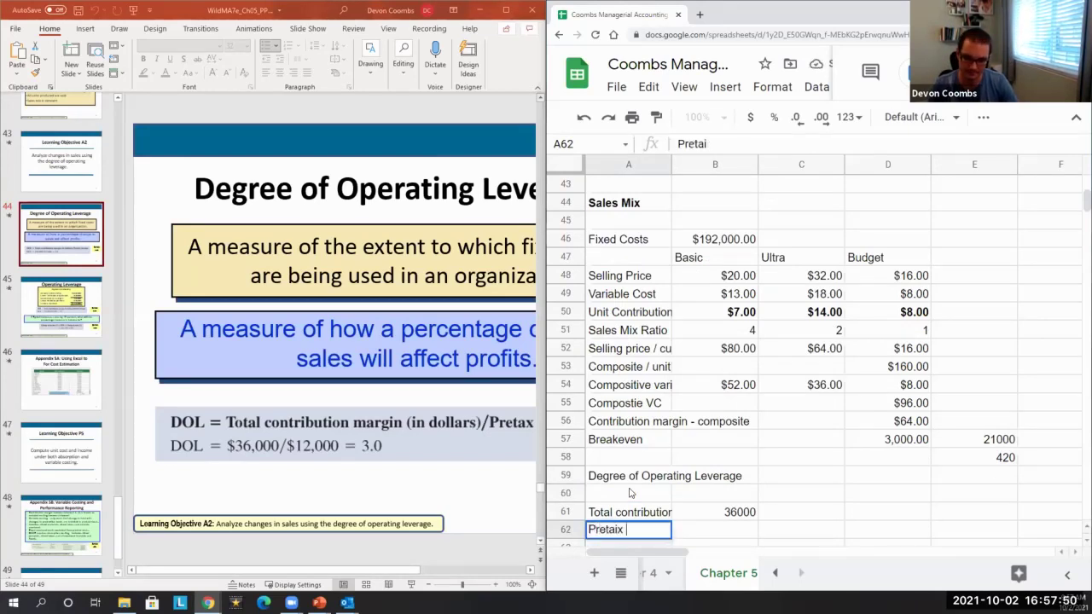
type("Incom")
key("BackSpace")
key("BackSpace")
key("BackSpace")
key("BackSpace")
key("BackSpace")
key("BackSpace")
key("BackSpace")
key("BackSpace")
type("x In")
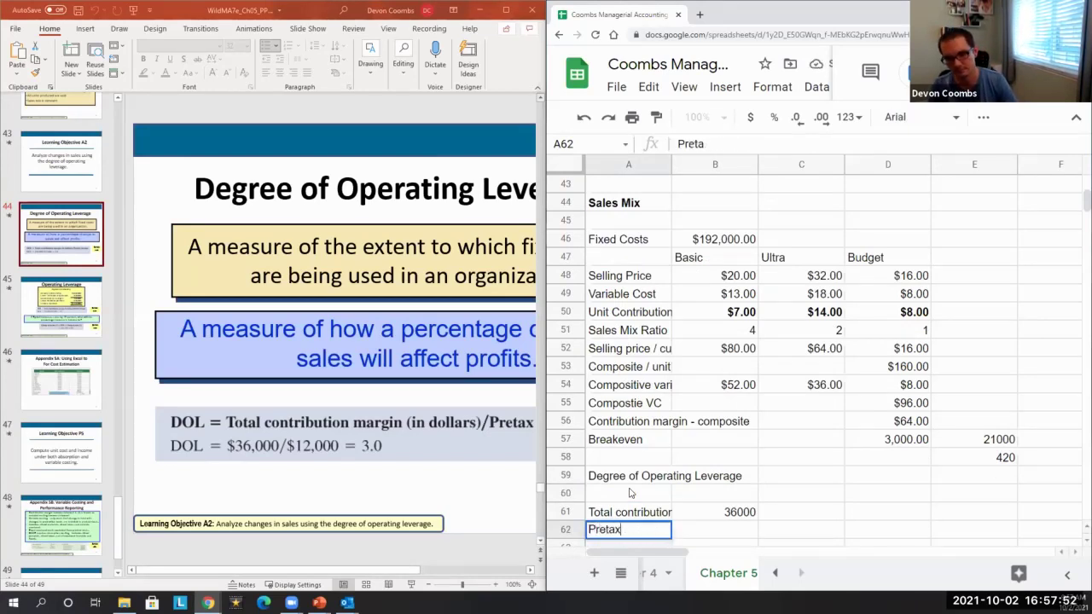
type("come")
key("Tab")
type("12000")
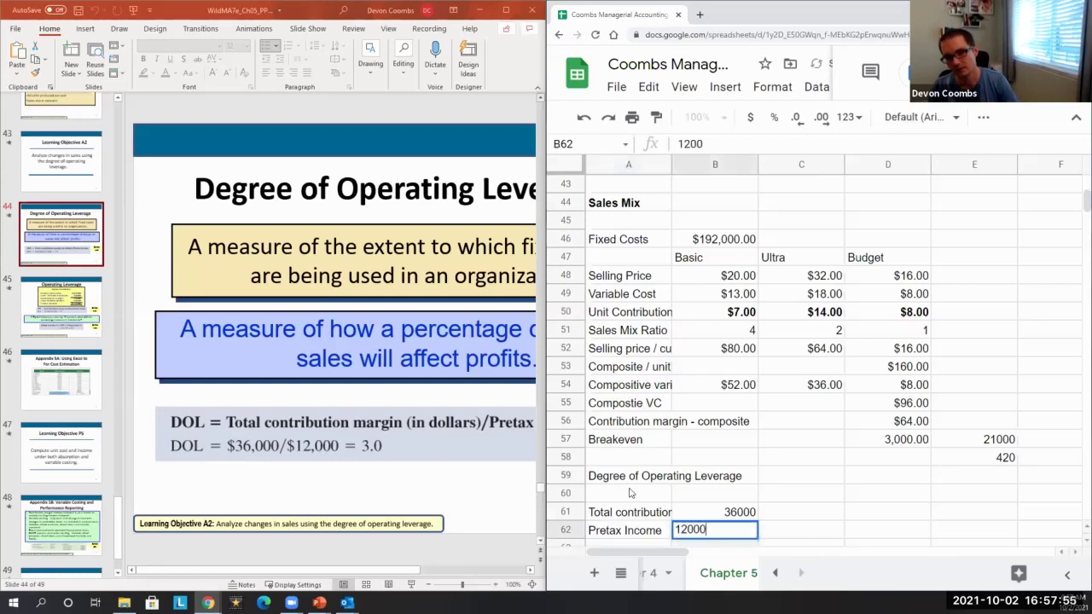
key("Return")
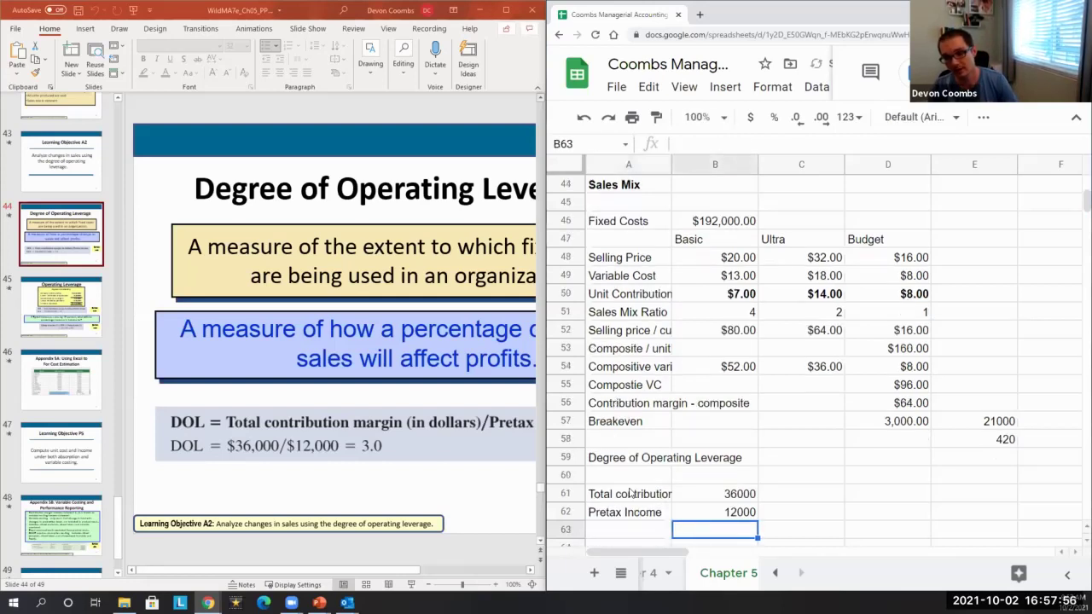
Step: Enter =B61/B62 in B63 to compute a degree of operating leverage of 3
type("=B61/B62")
key("Return")
key("Up")
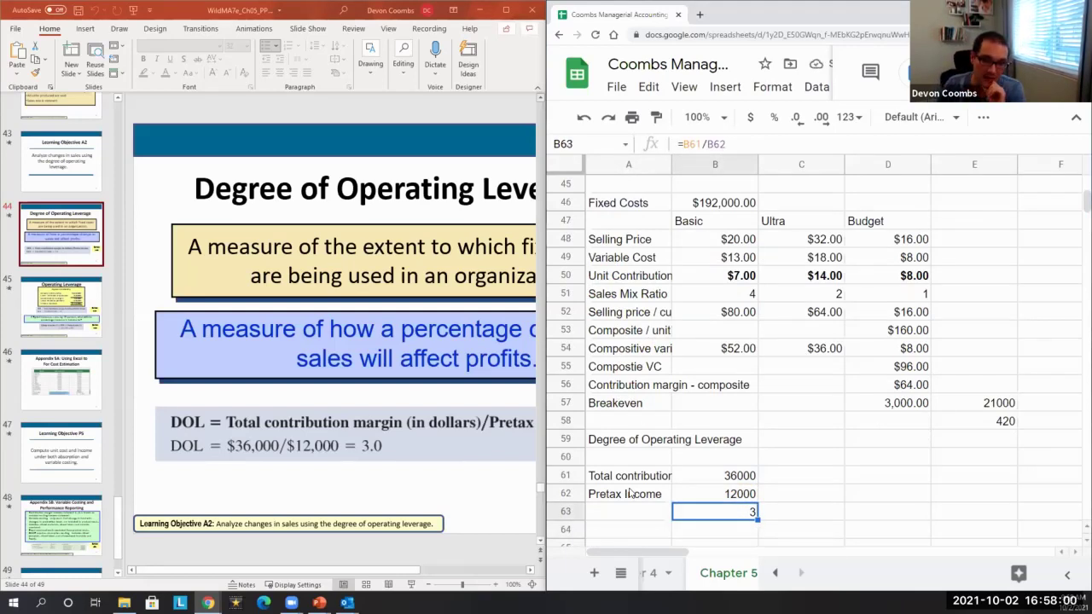
left_click(630, 495)
key("Right")
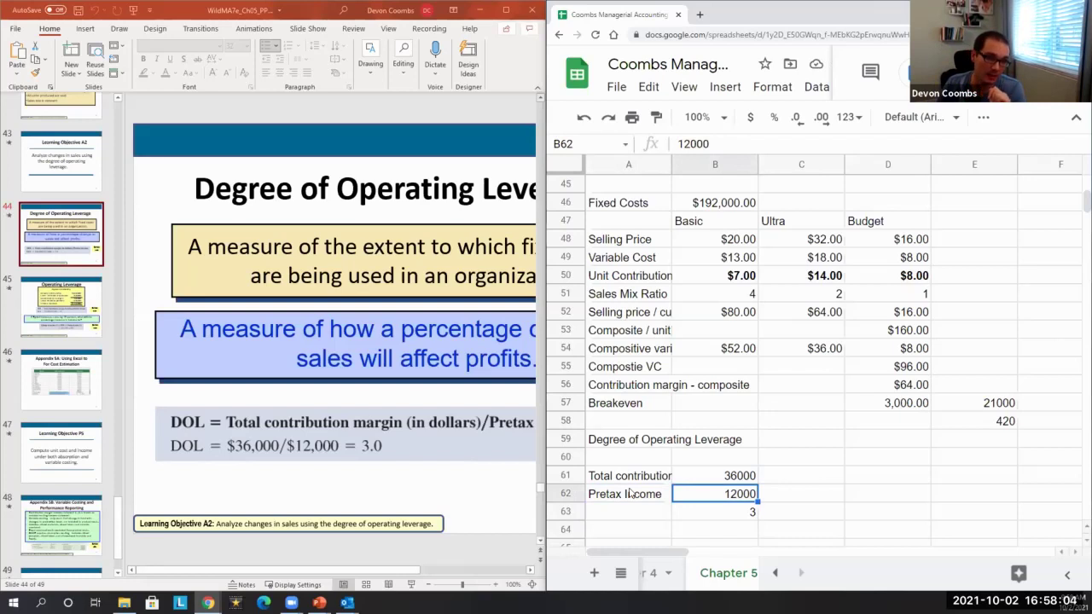
key("Up")
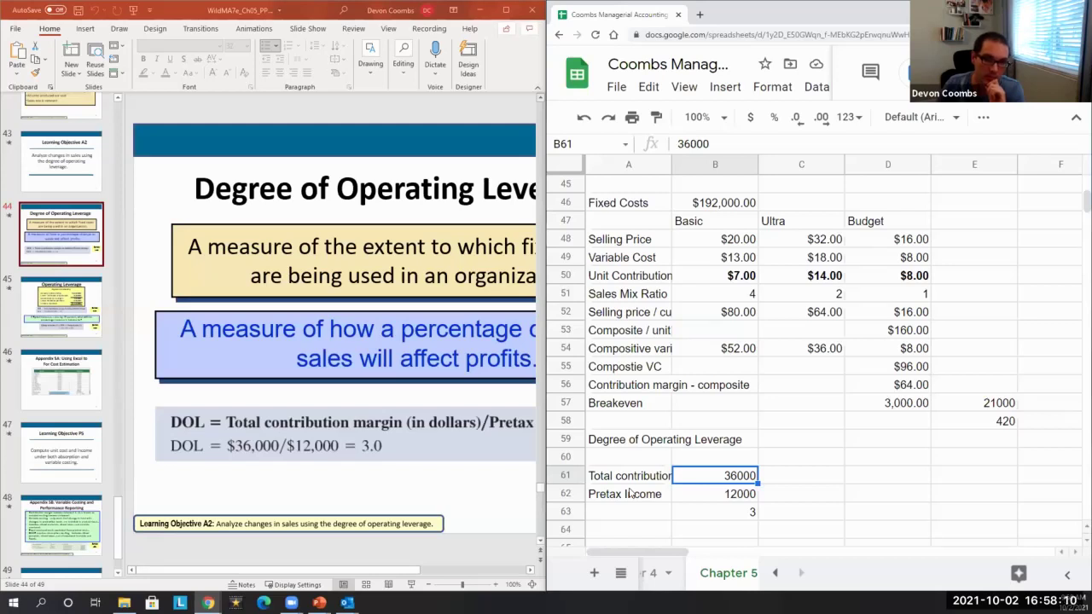
key("Right")
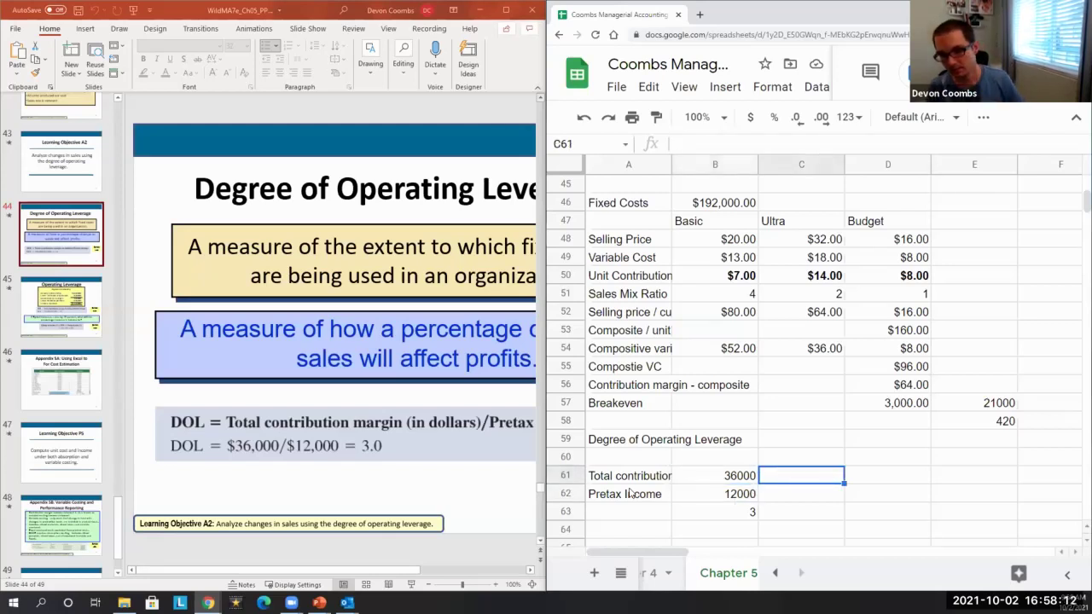
Step: Copy the 36000 total contribution into C61 for a second case
key("Left")
key("ctrl+c")
key("Right")
key("ctrl+v")
key("Down")
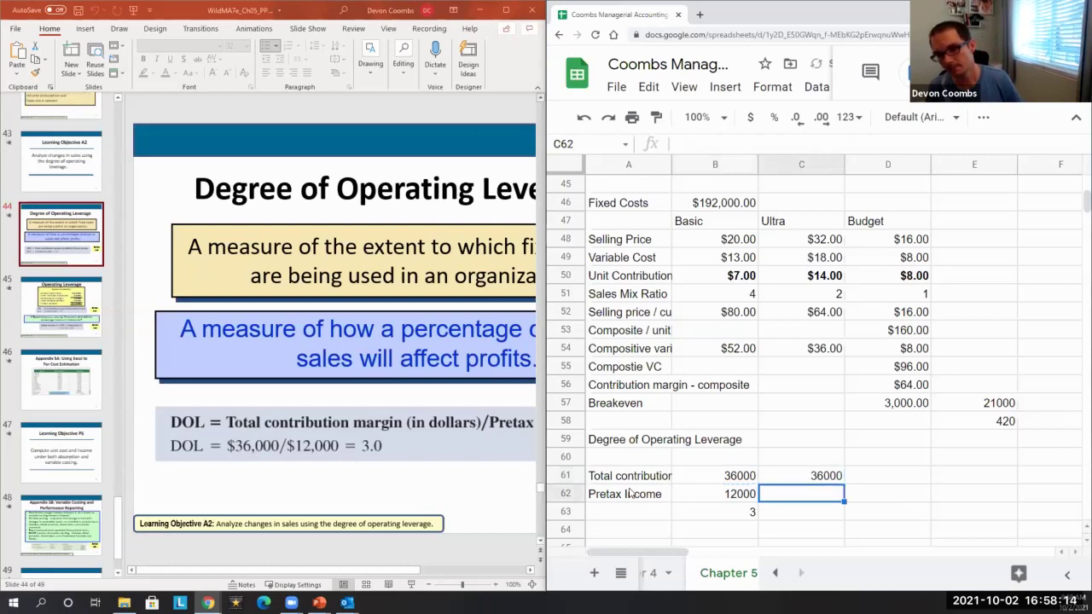
key("Left")
key("ctrl+c")
Step: Enter 24000 pretax income in C62 and =C61/C62 in C63, giving 1.5
key("Right")
type("24000")
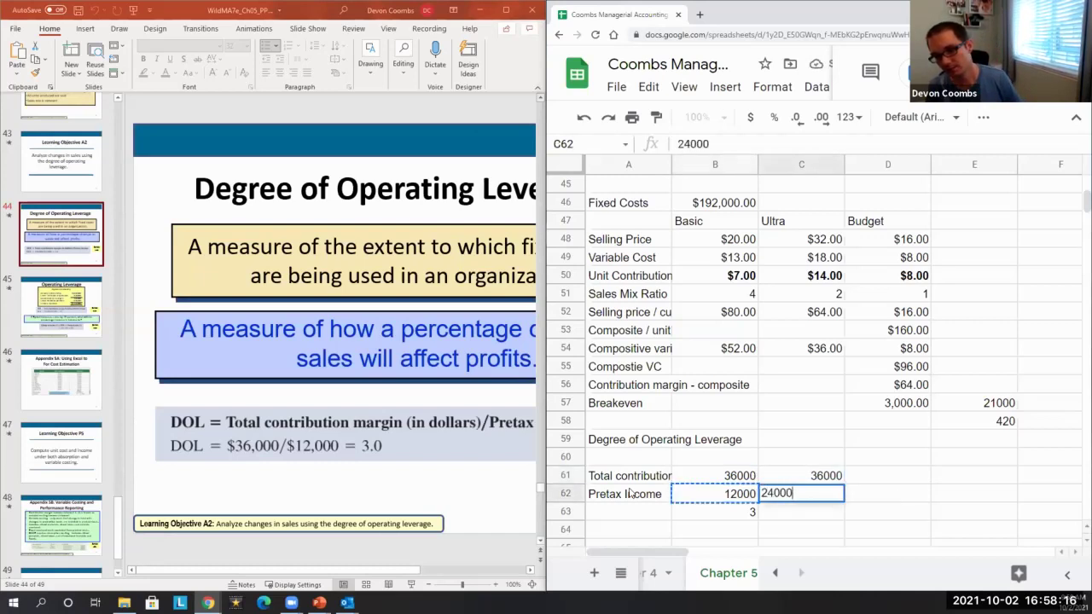
key("Return")
type("=C61/C62")
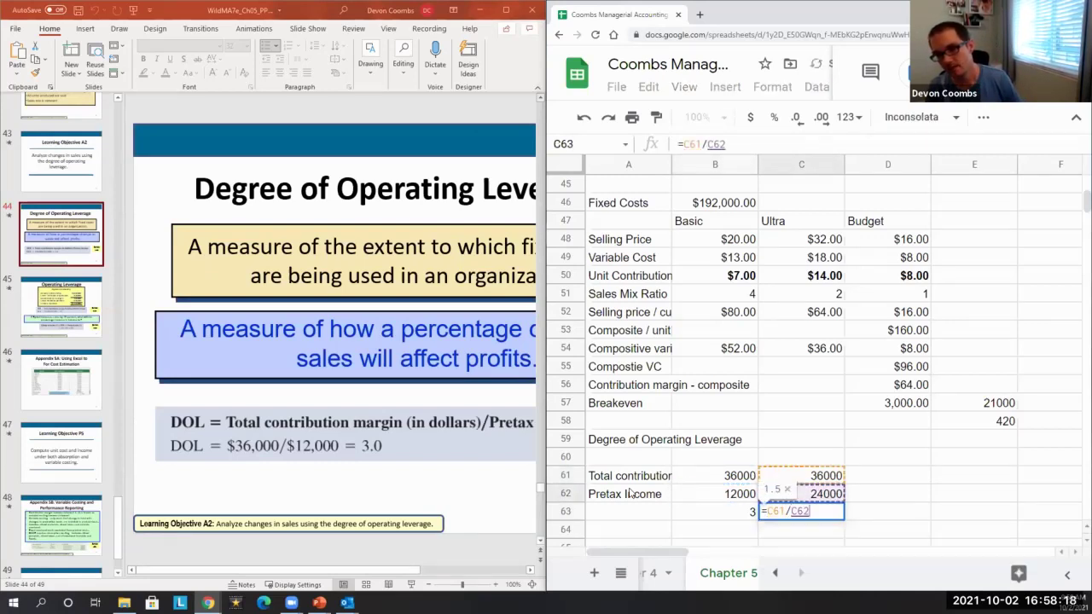
key("Return")
key("Up")
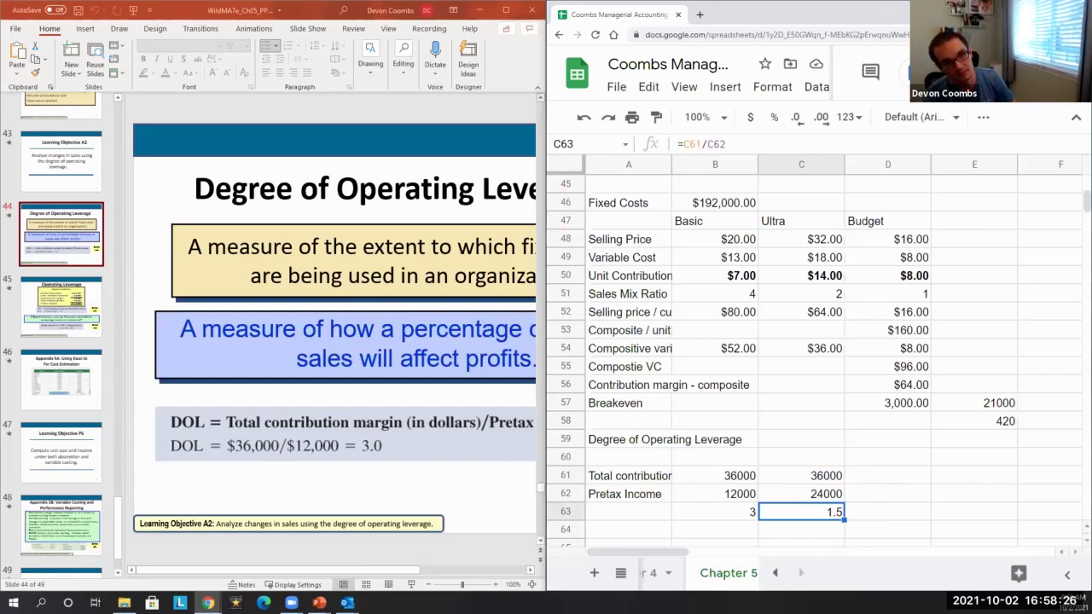
left_click(324, 395)
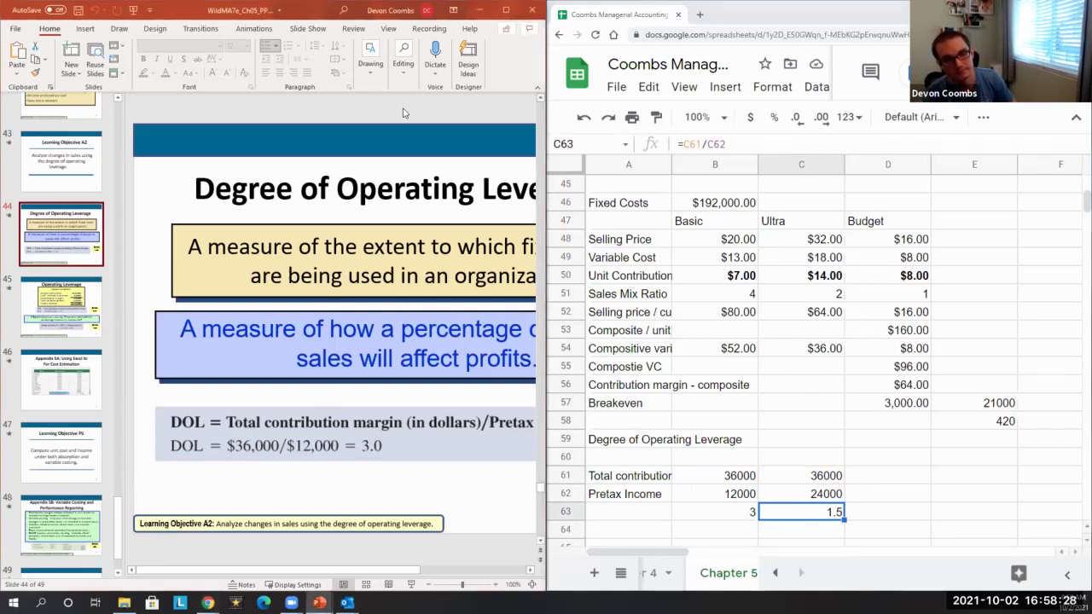
Step: Maximize PowerPoint and move through the thumbnails to the Appendix 5B variable costing slide
double_click(504, 10)
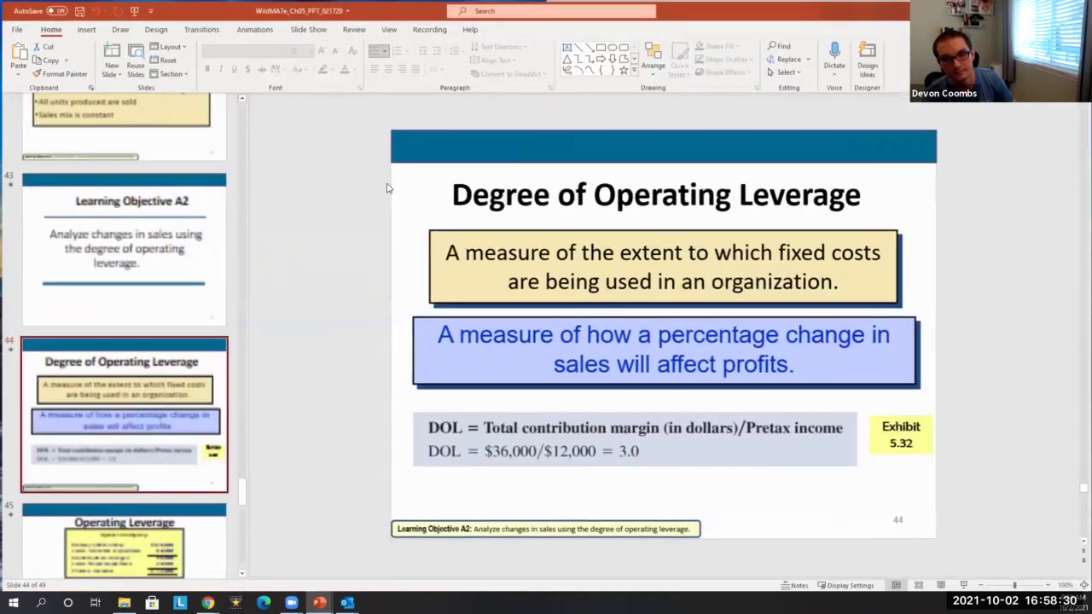
scroll(221, 426, "down", 3)
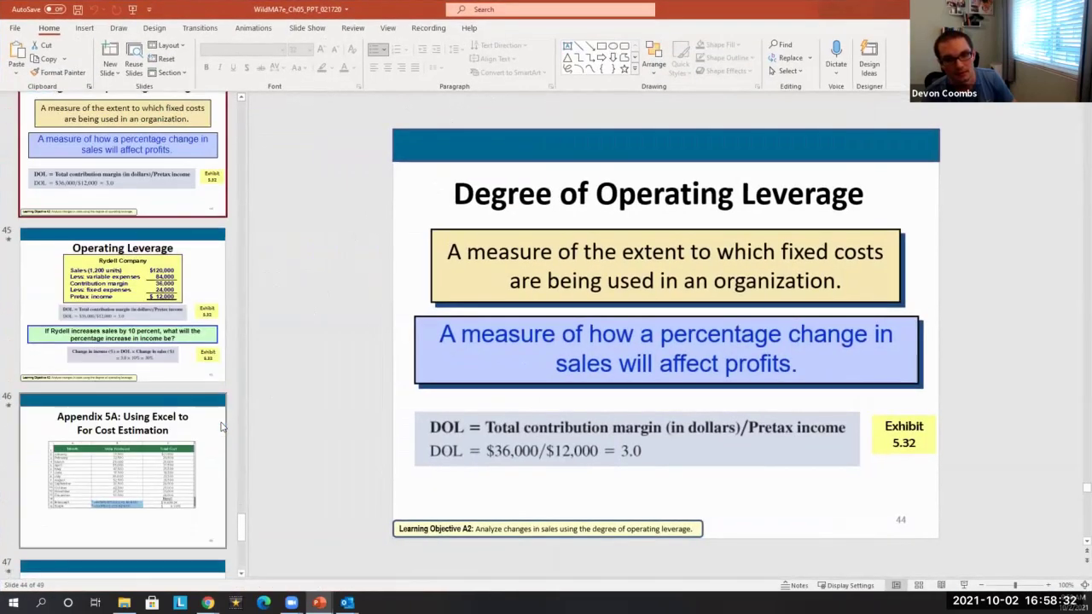
scroll(183, 429, "down", 1)
left_click(182, 412)
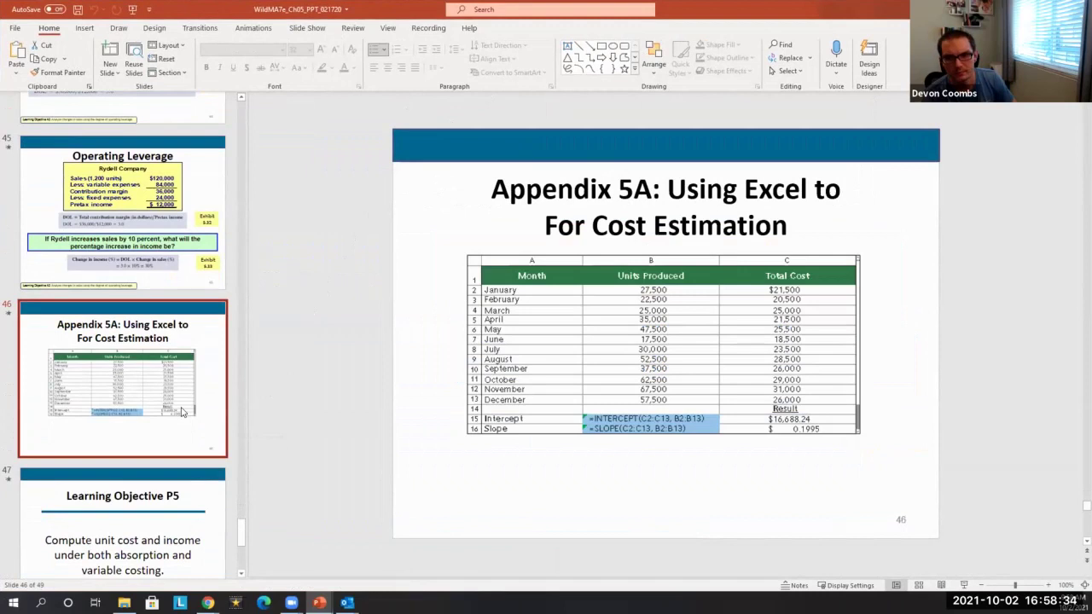
scroll(181, 412, "down", 3)
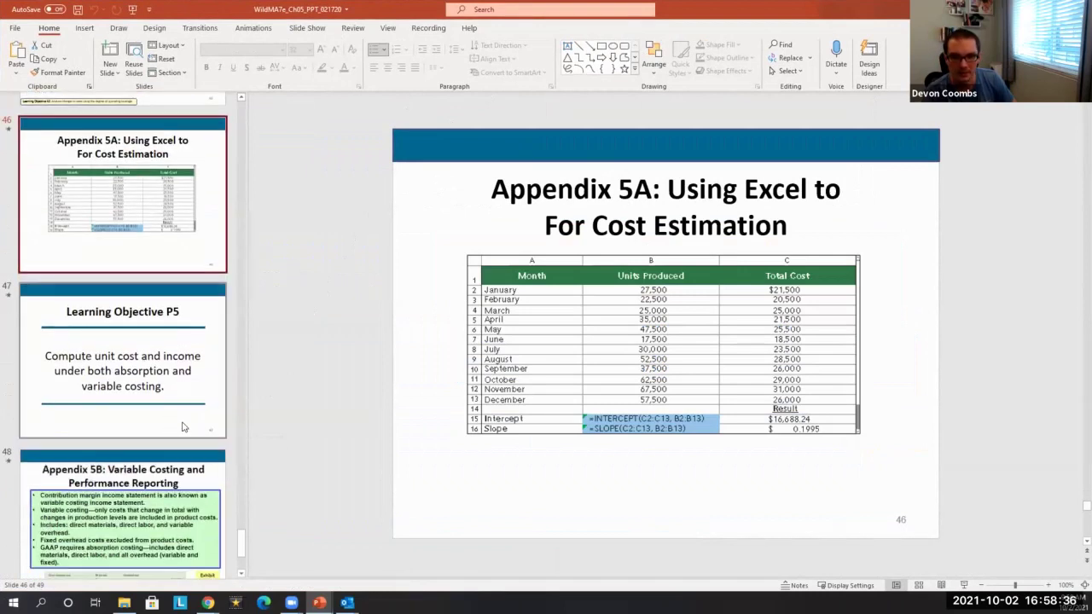
scroll(161, 415, "down", 2)
left_click(163, 378)
left_click(165, 321)
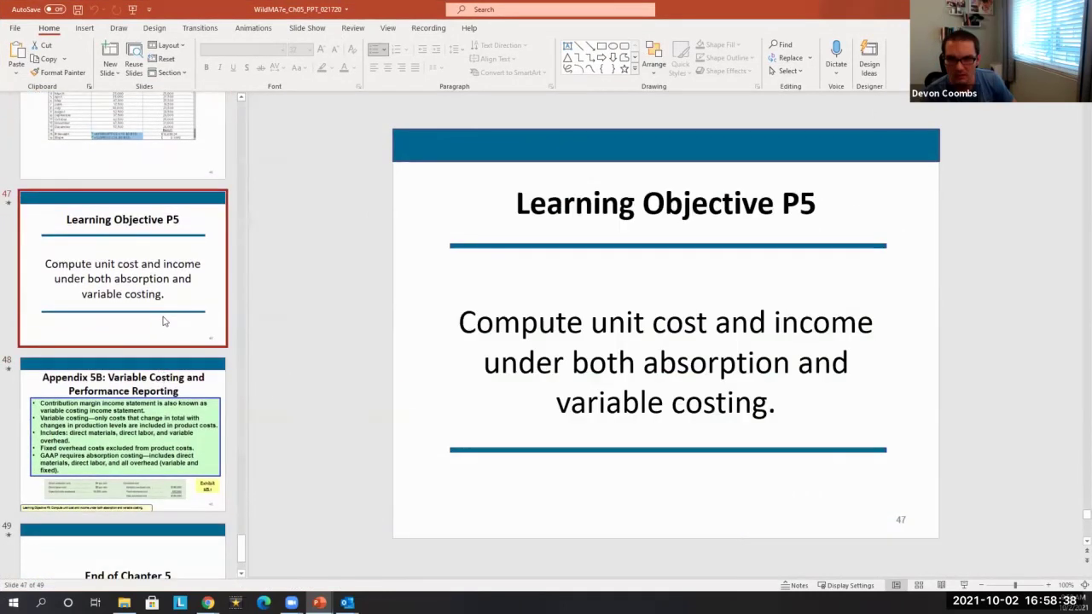
scroll(159, 352, "down", 1)
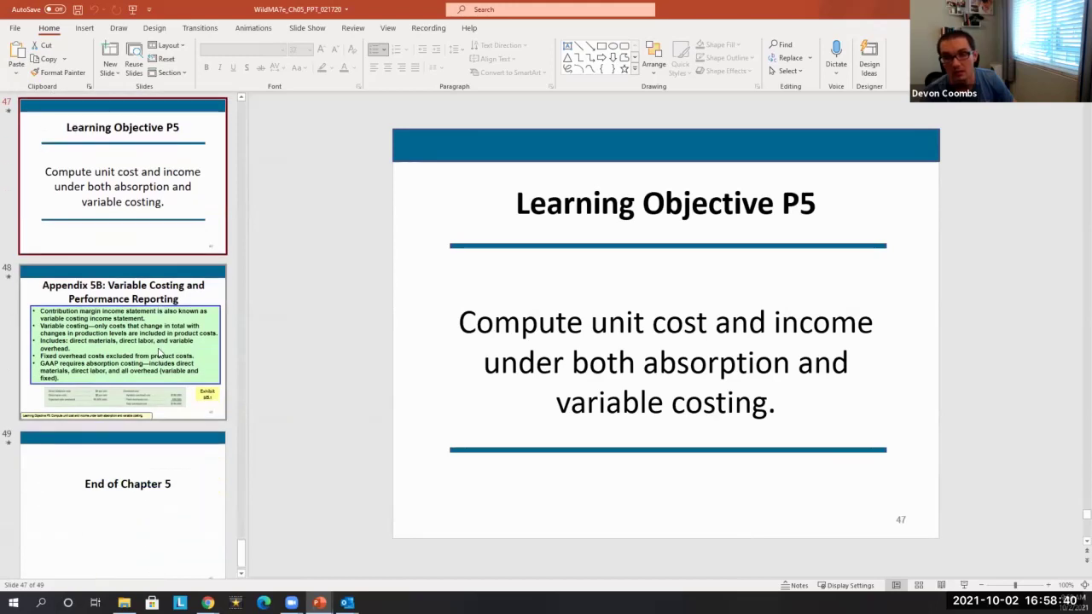
left_click(166, 369)
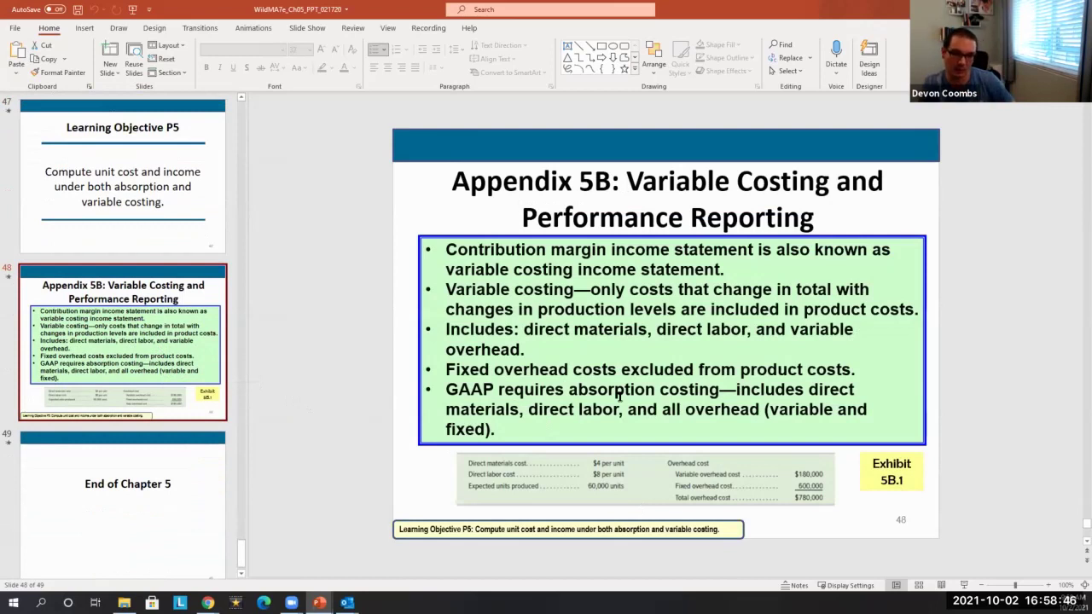
scroll(119, 495, "down", 1)
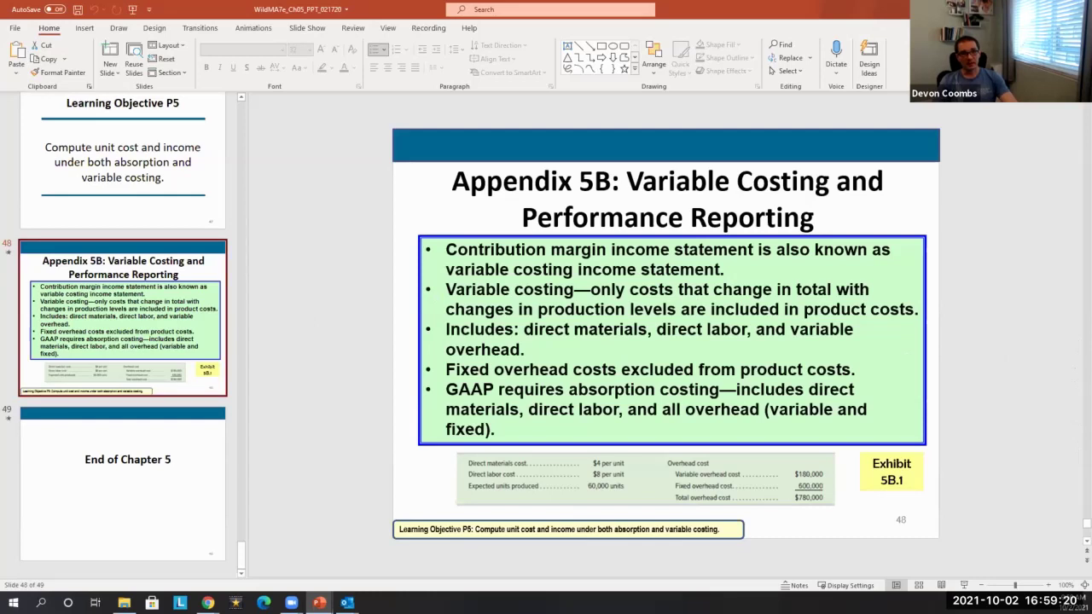
key("Up")
key("Up")
key("Up")
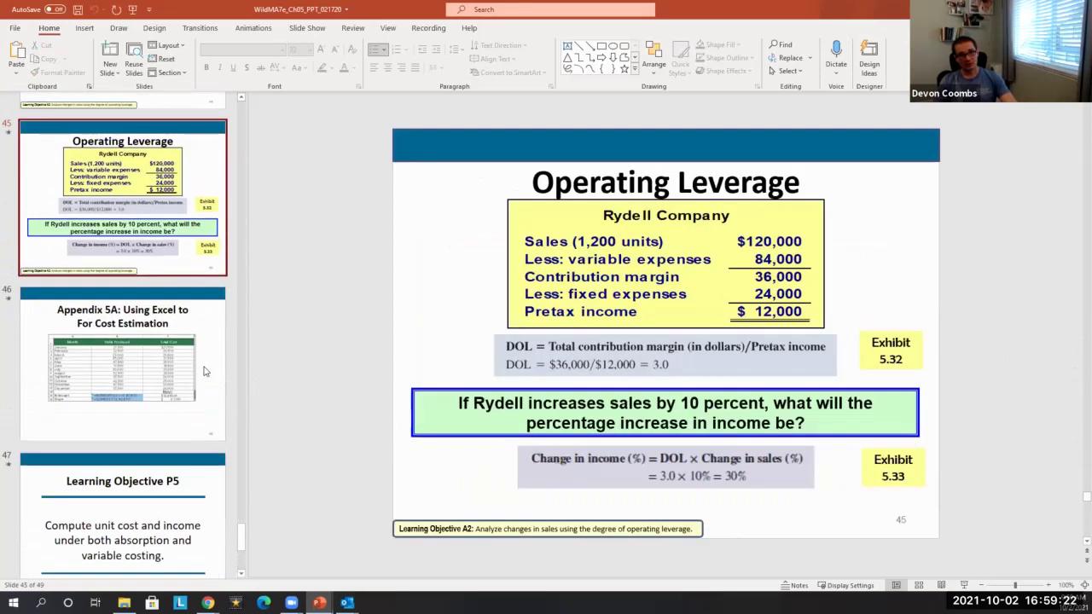
scroll(205, 371, "up", 5)
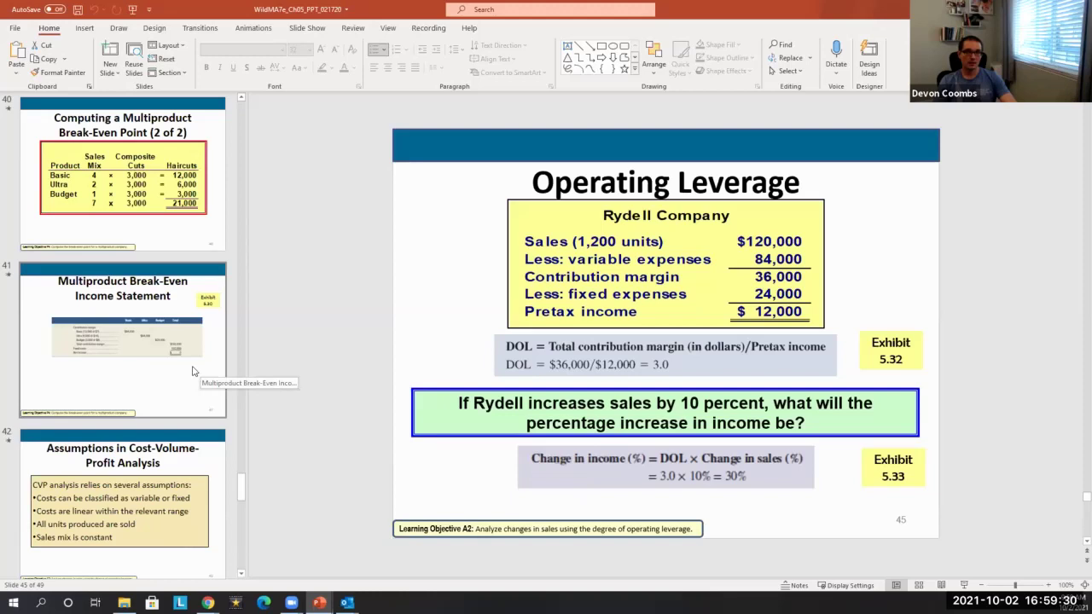
scroll(193, 372, "up", 5)
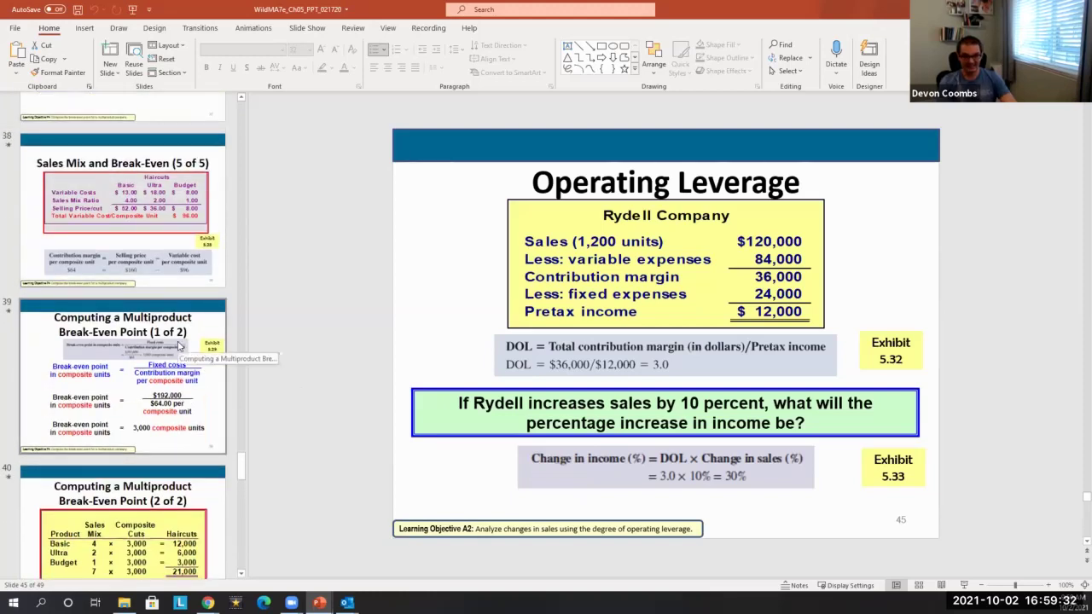